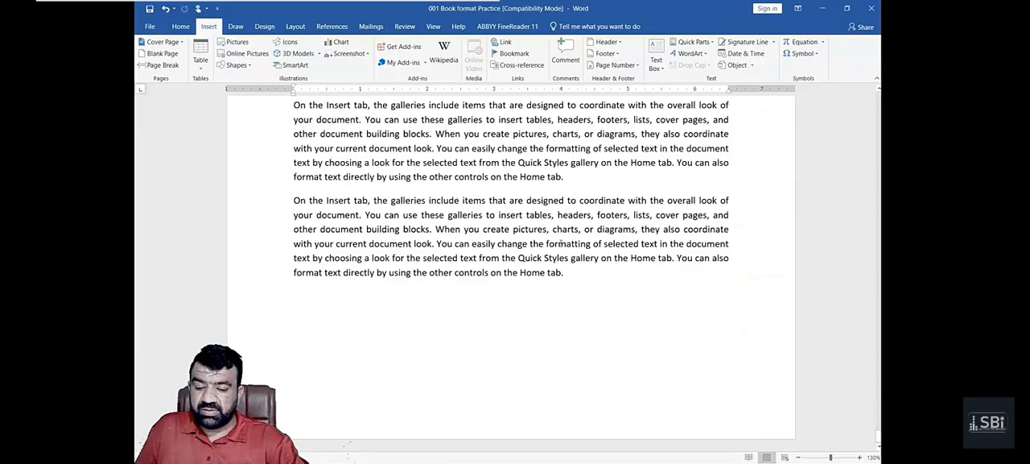
- Add blank lines after the last paragraph until the insertion point is on a new empty page
click(593, 275)
key(Return)
key(Return)
key(Return)
key(Return)
key(Return)
key(Return)
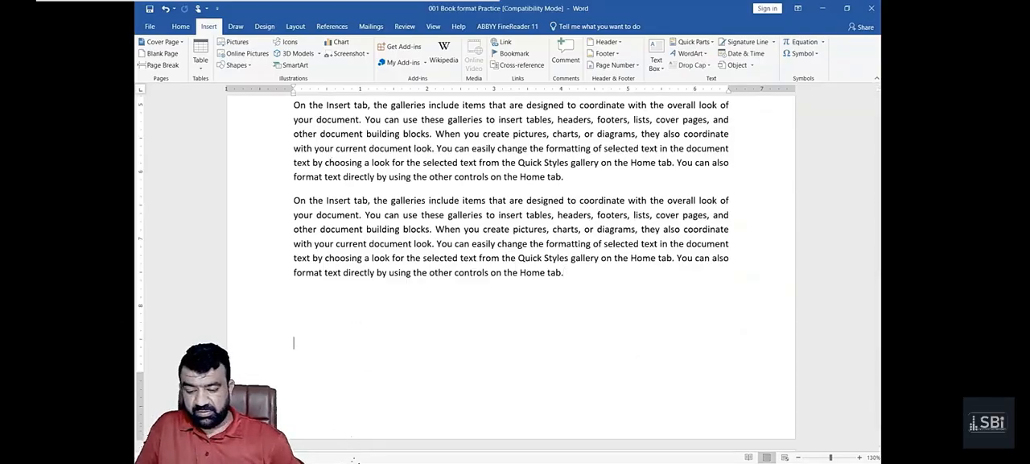
scroll(568, 286, down, 3)
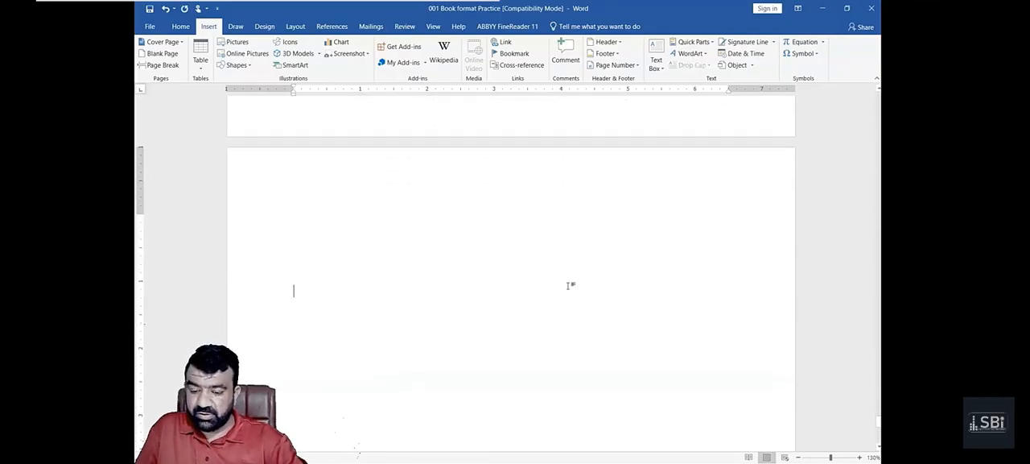
scroll(568, 285, down, 1)
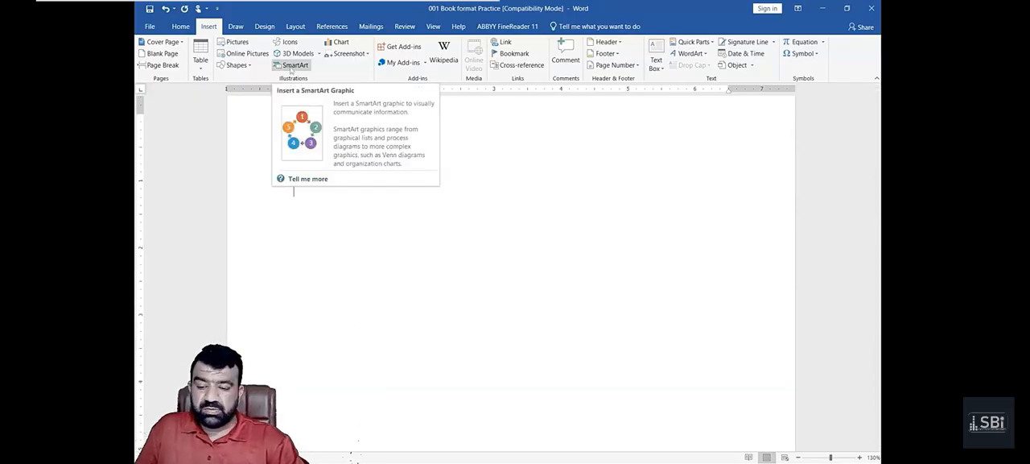
- Insert the first Hierarchy layout, an organization chart, as a SmartArt graphic on the empty page
click(291, 70)
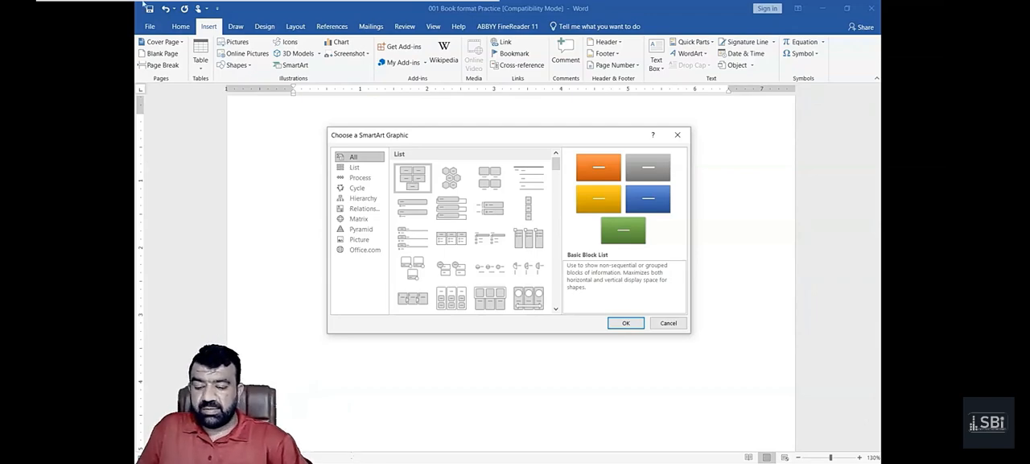
drag(372, 139, 369, 135)
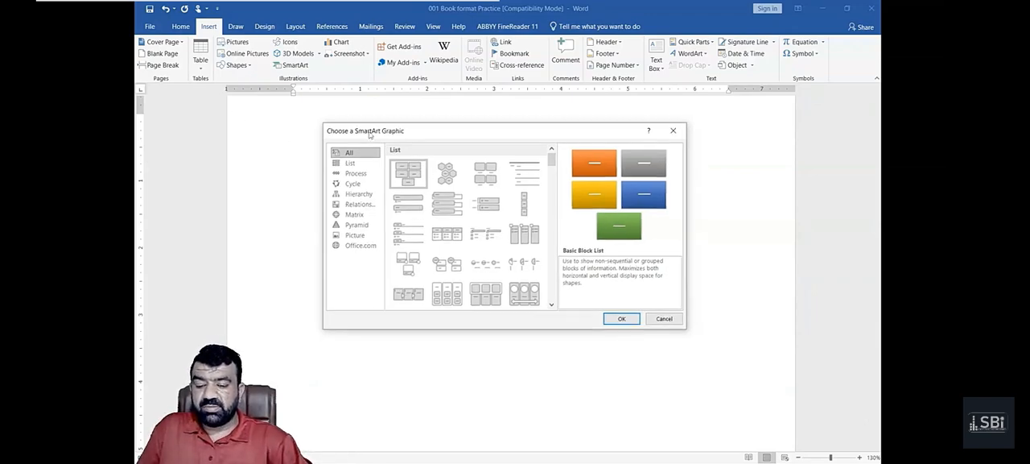
click(362, 198)
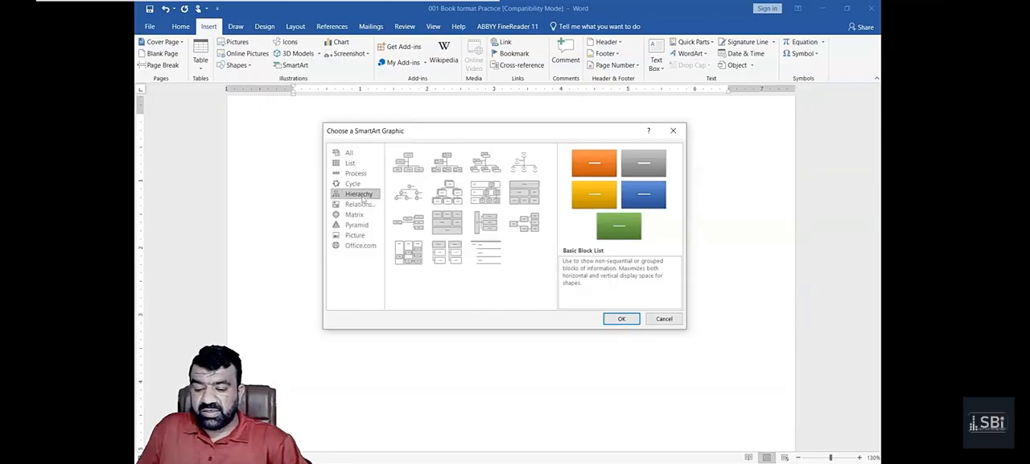
double_click(412, 174)
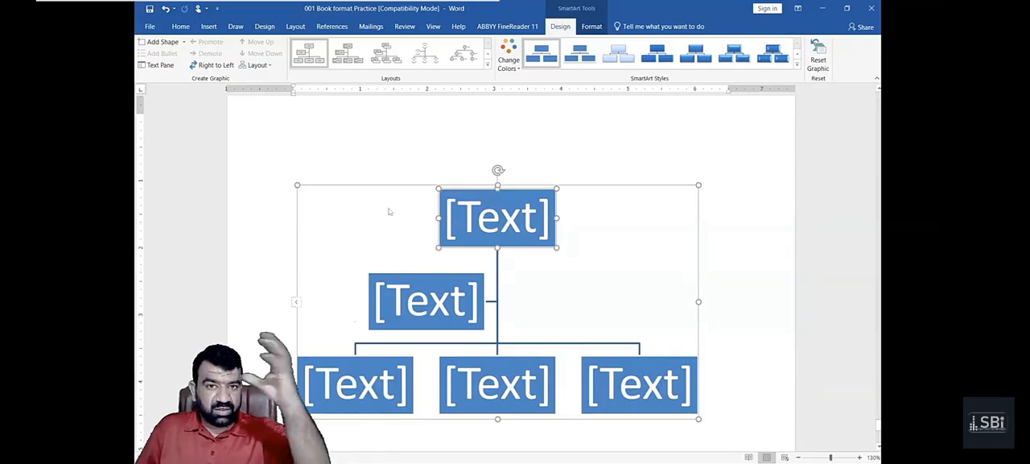
- Enter CA as the text of the chart's top box
scroll(389, 211, down, 2)
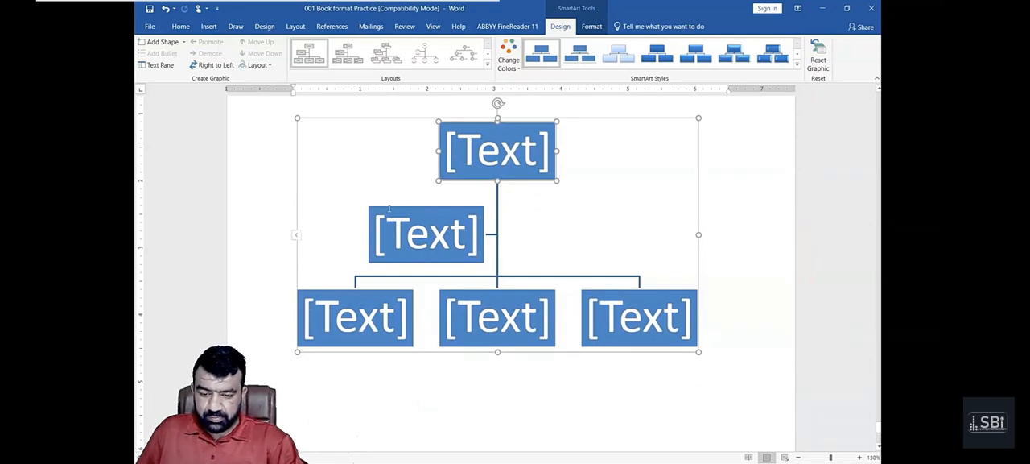
click(586, 176)
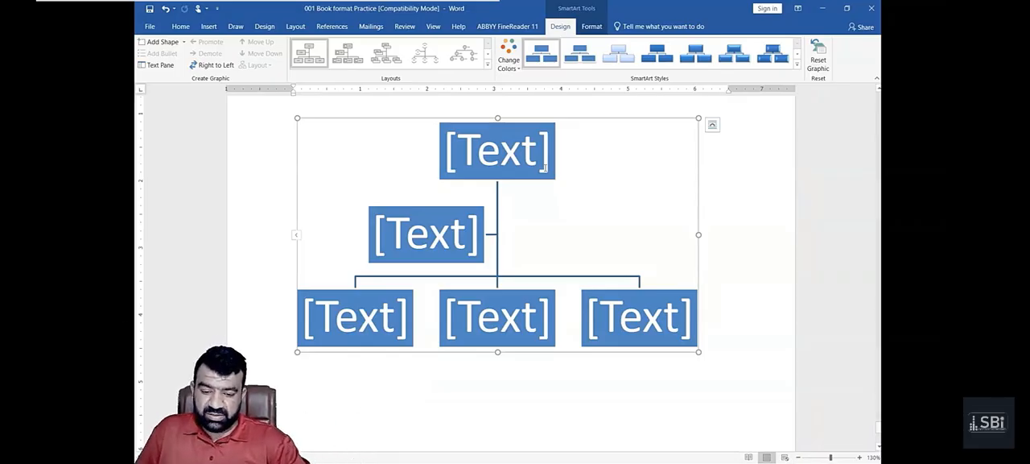
click(494, 153)
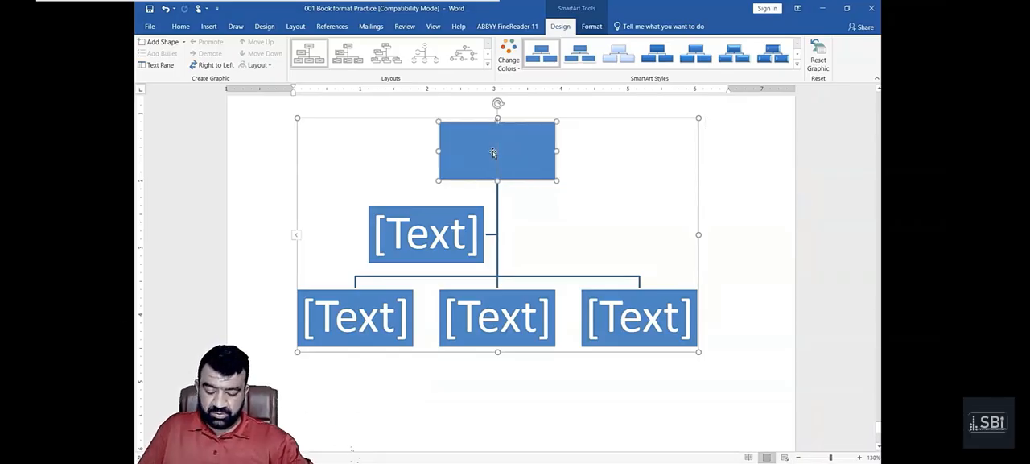
text(CA)
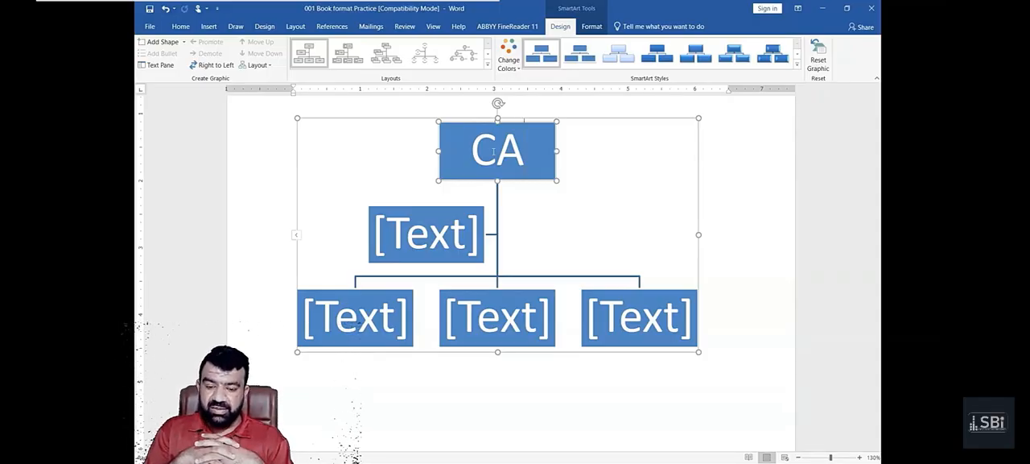
- Draw a rectangle about 2.26" wide and 0.89" high in the blank area below the SmartArt chart and centre it near the ruler's 3-inch mark
scroll(493, 152, down, 5)
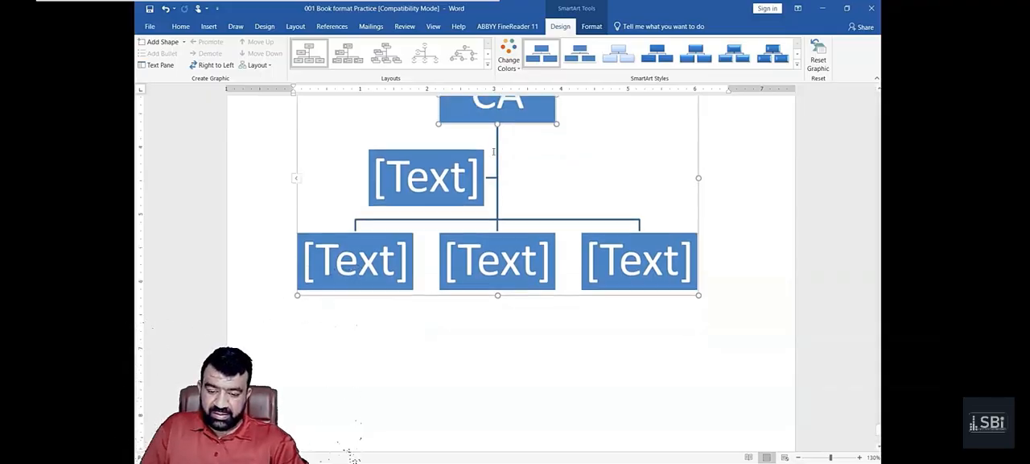
click(408, 200)
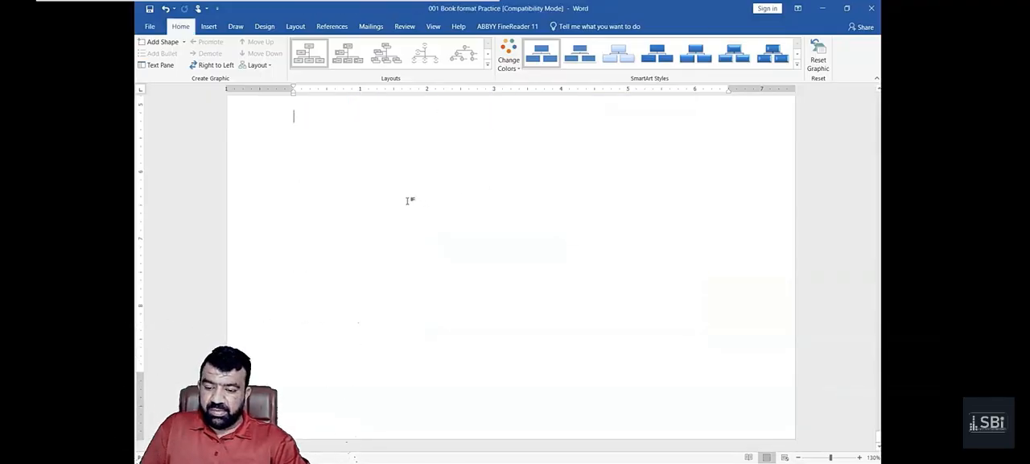
click(208, 26)
click(244, 69)
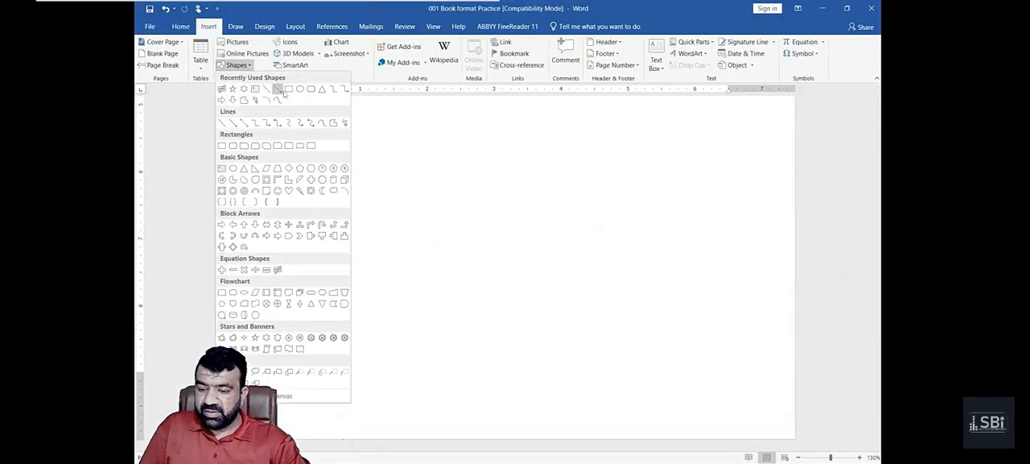
click(293, 94)
mouse_move(412, 135)
mouse_down()
mouse_move(522, 198)
mouse_move(565, 194)
mouse_up()
drag(508, 177, 528, 167)
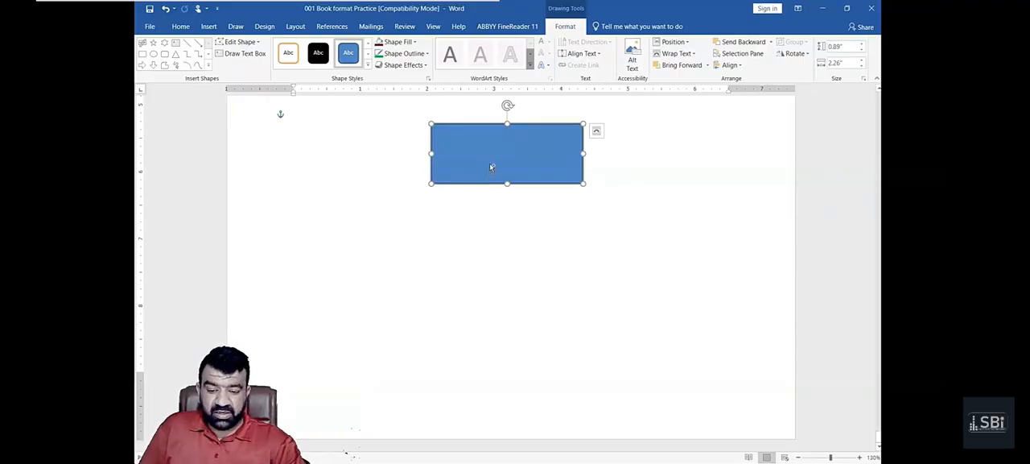
- Duplicate the rectangle into a row of three side-by-side rectangles below the original
ctrl+drag(491, 167, 326, 252)
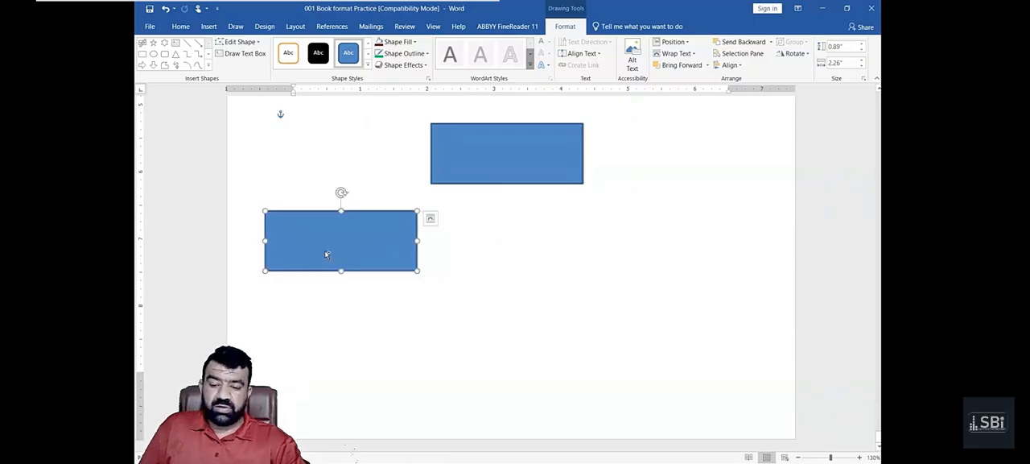
key(ctrl)
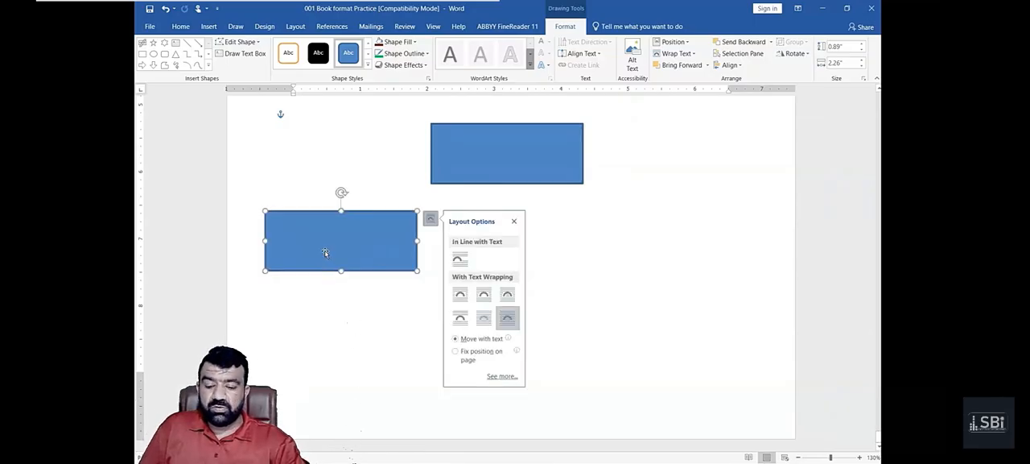
key(ctrl)
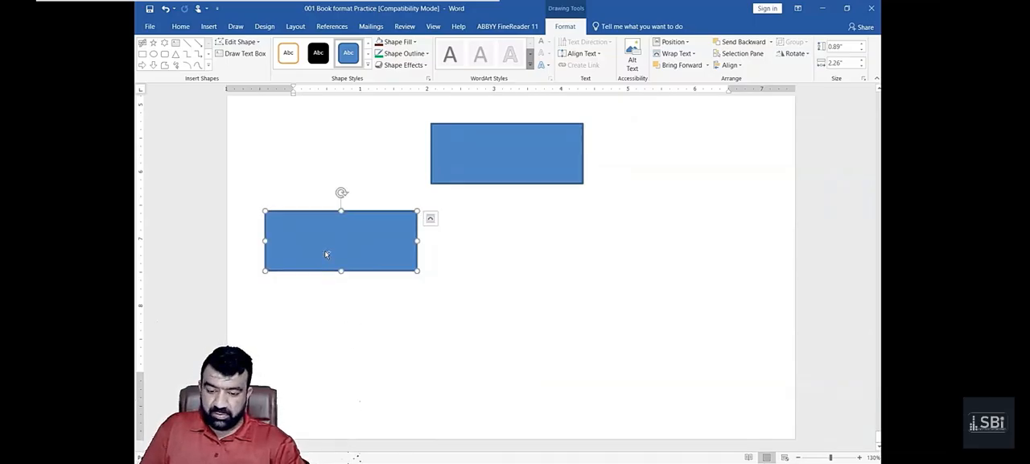
key(ctrl+z)
drag(479, 170, 607, 253)
click(537, 352)
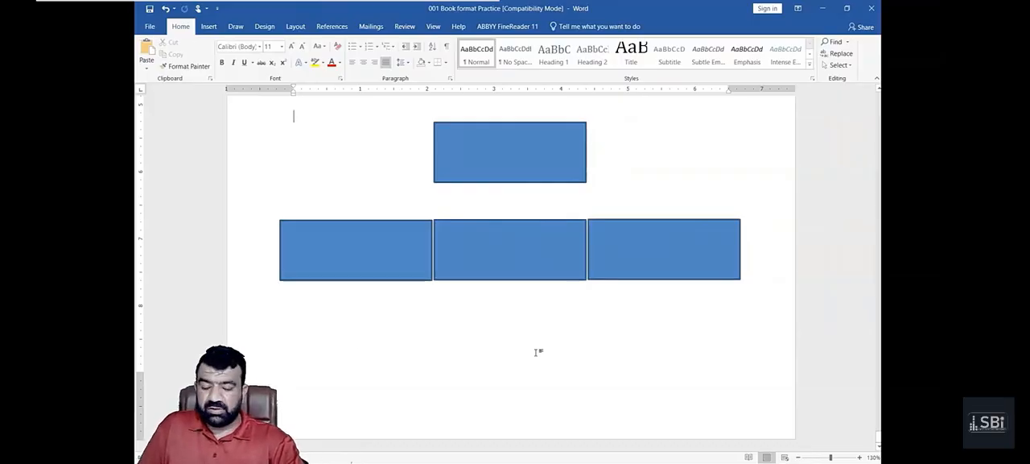
- Try to link the top rectangle to the middle lower rectangle with an elbow connector
click(230, 30)
click(209, 27)
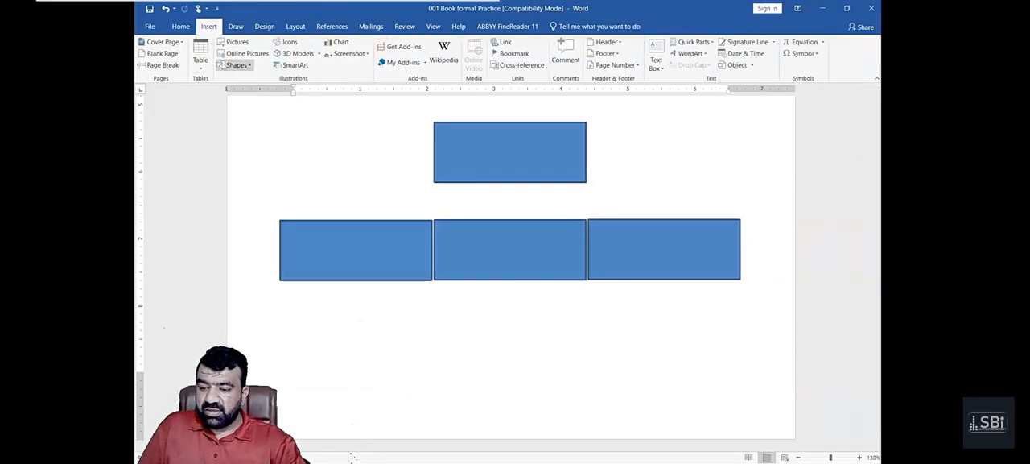
click(233, 66)
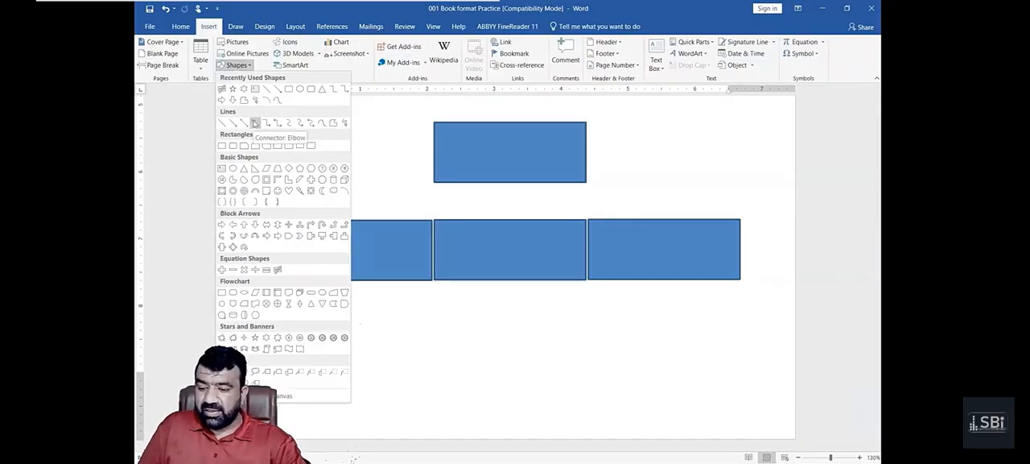
click(254, 123)
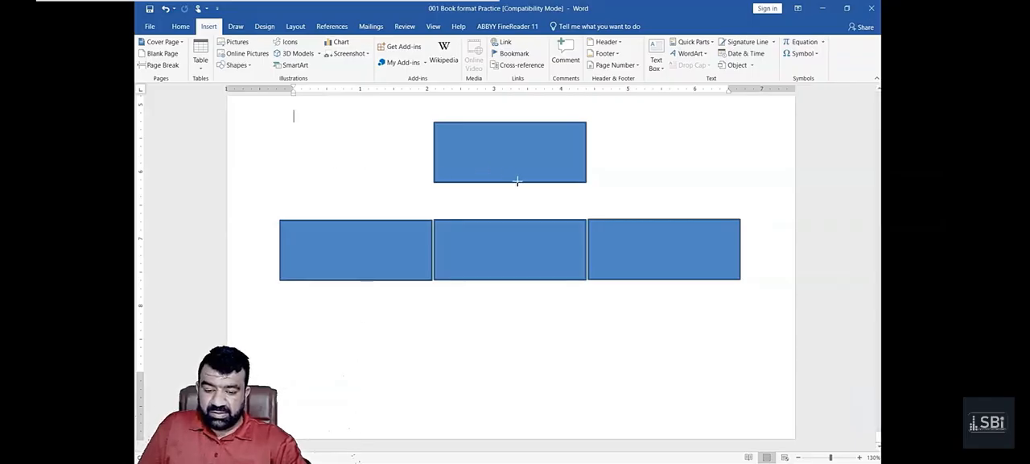
drag(515, 181, 511, 219)
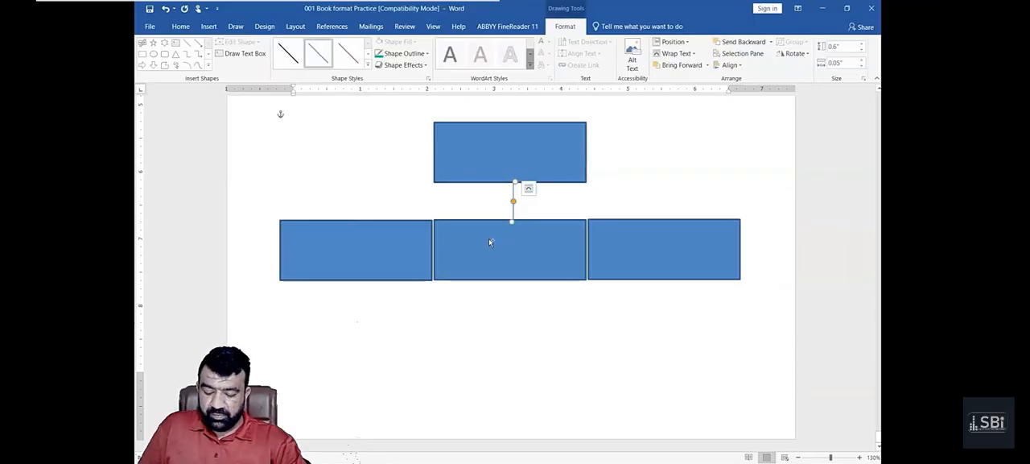
key(Delete)
- Draw a vertical line about 0.6" long from the top rectangle to the middle lower one, and a horizontal line about 5.43" long across it
click(209, 27)
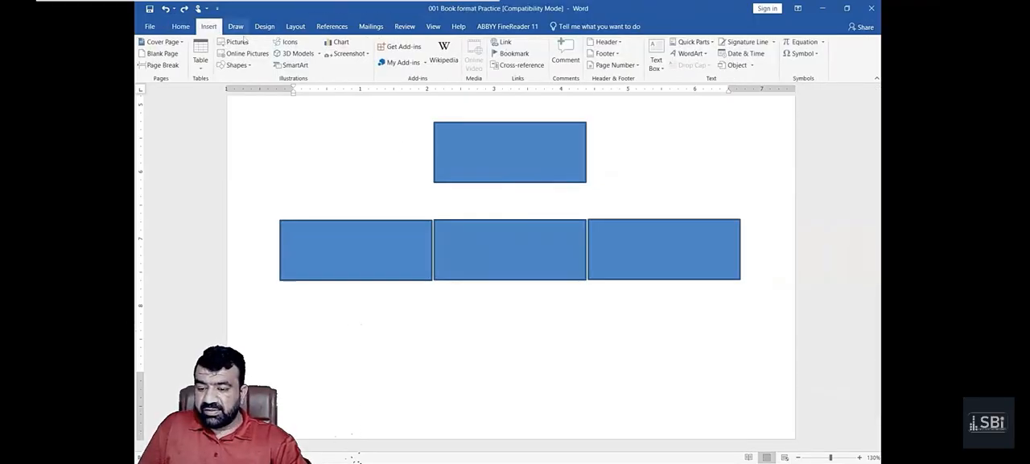
click(234, 42)
key(Escape)
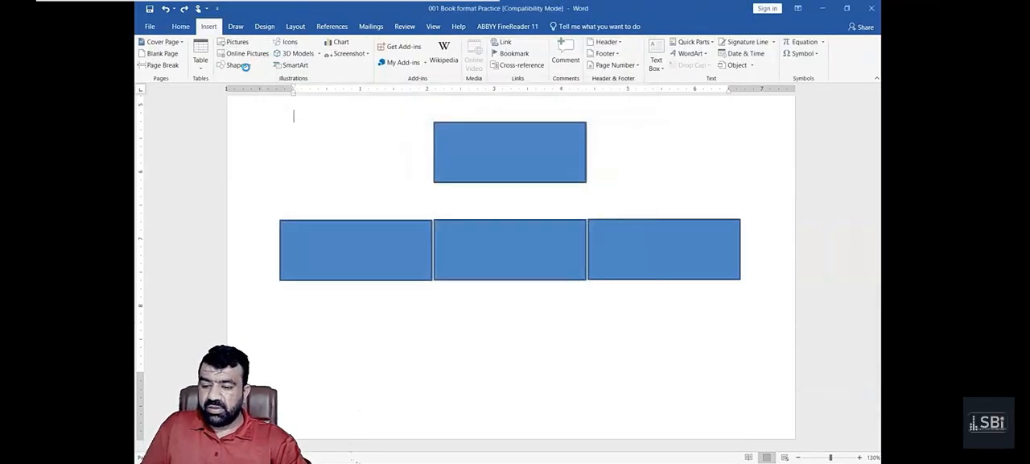
click(237, 65)
click(264, 93)
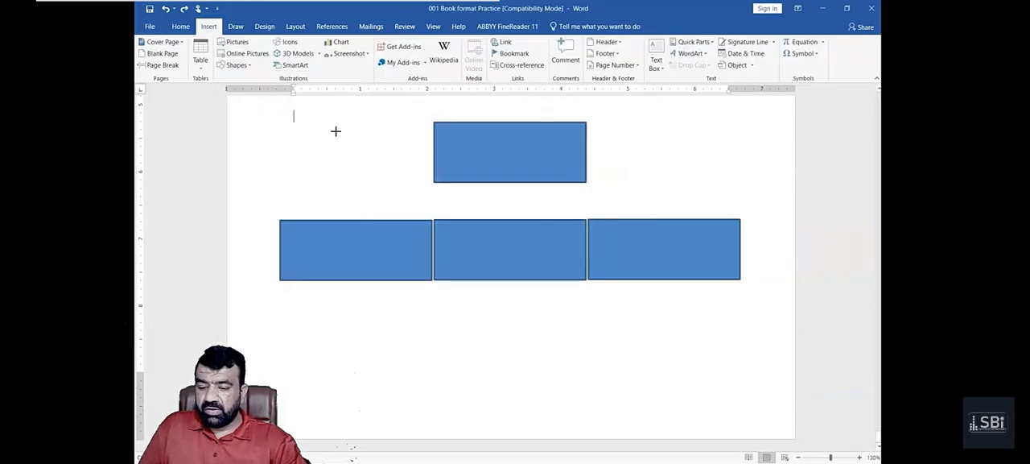
drag(508, 184, 508, 222)
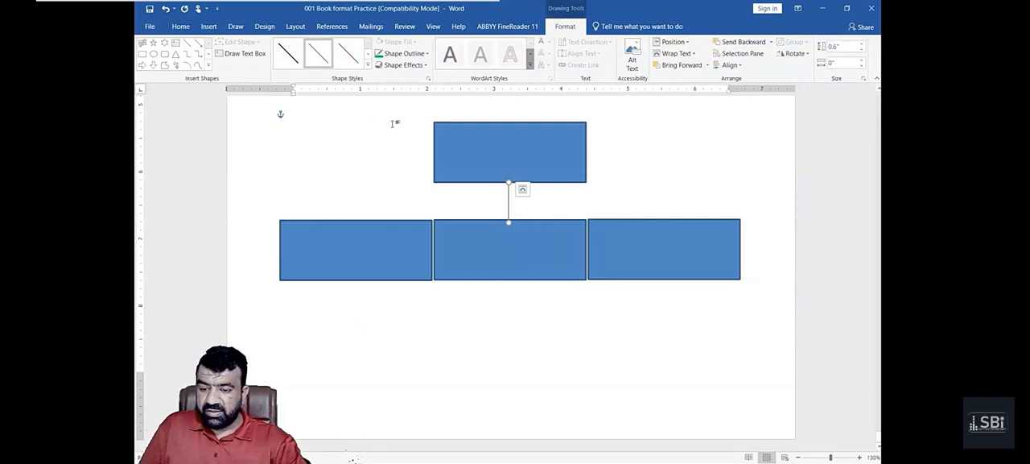
click(187, 43)
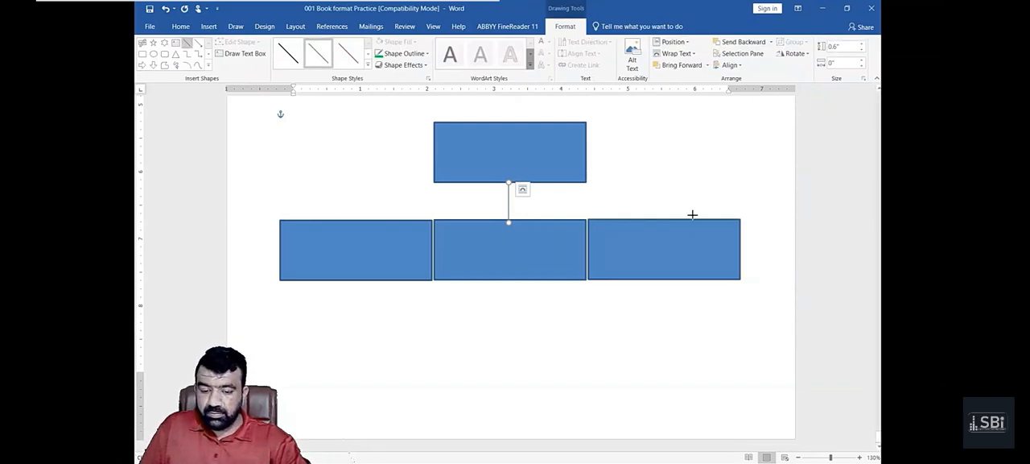
drag(689, 198, 326, 200)
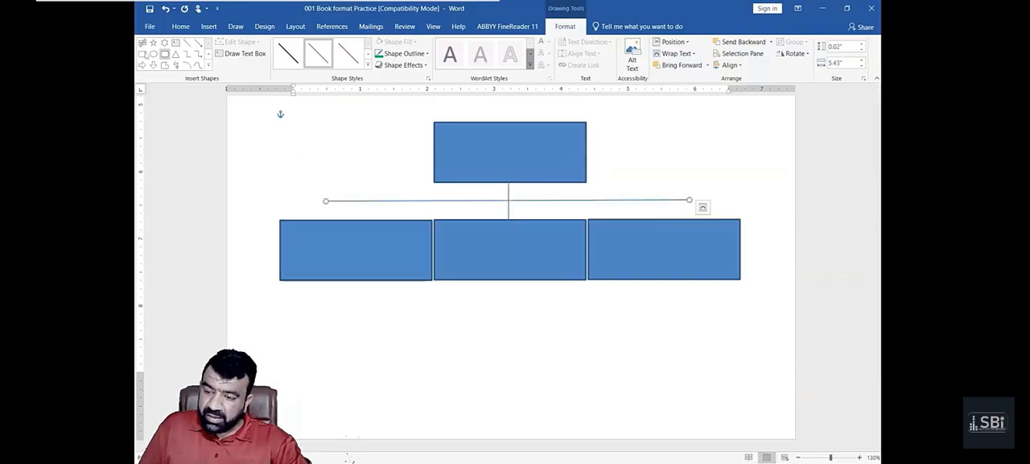
- Draw a vertical line about 0.26" long from the horizontal line's left end to the rectangle below, and copy it to the right end
click(187, 44)
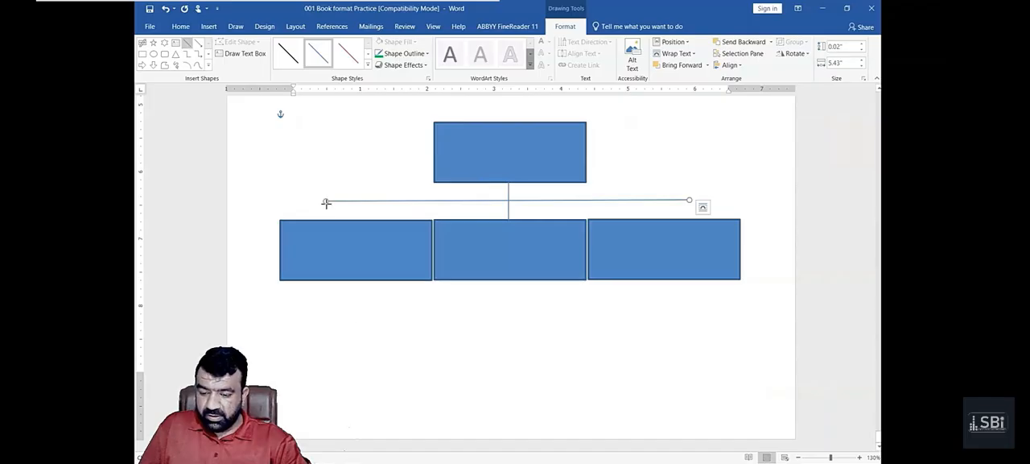
drag(325, 200, 326, 219)
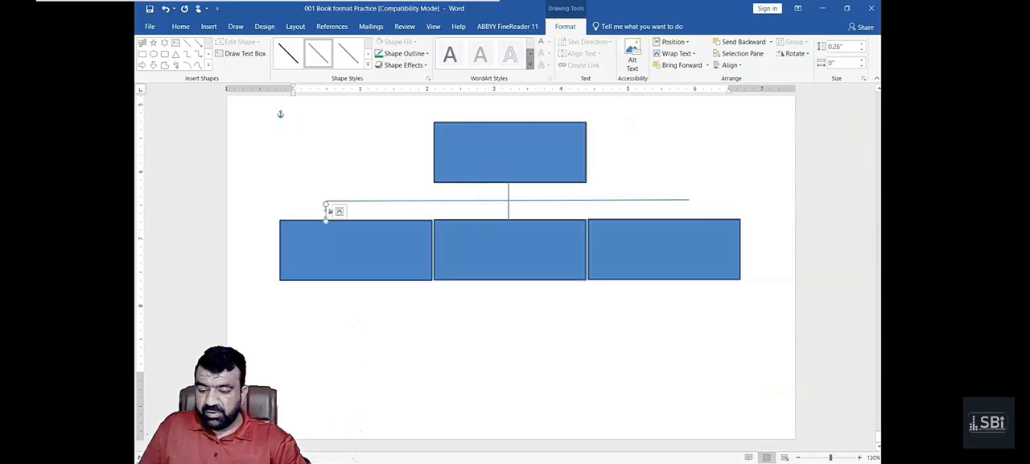
drag(327, 213, 686, 208)
click(662, 305)
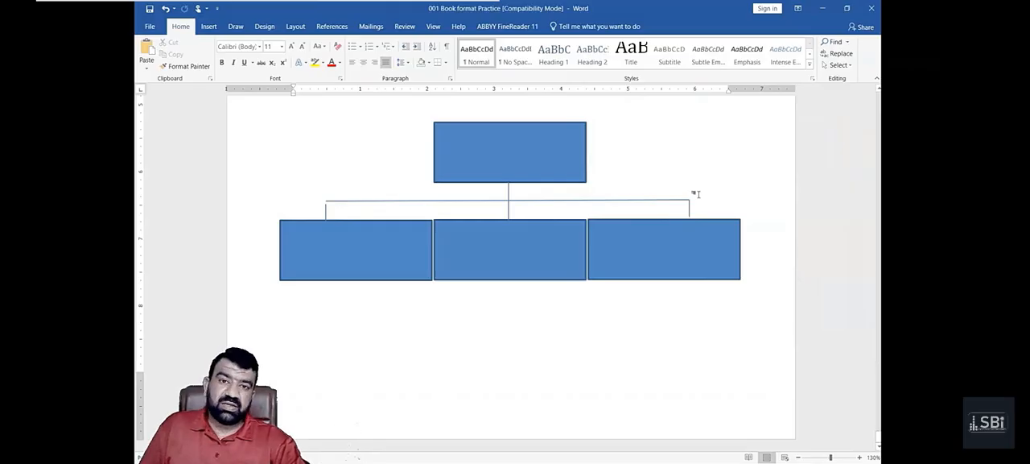
- Try to delete the whole hand-drawn chart at once by selecting the lines of the page it sits on
click(590, 261)
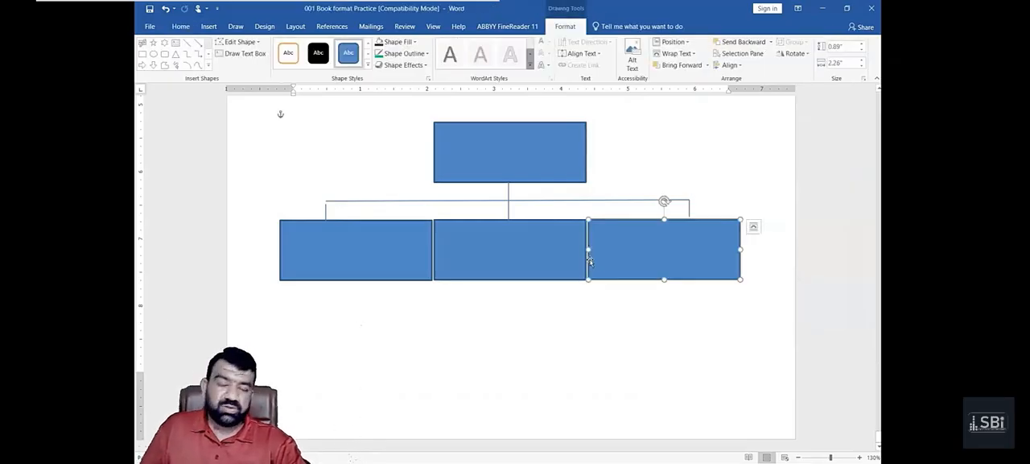
click(248, 112)
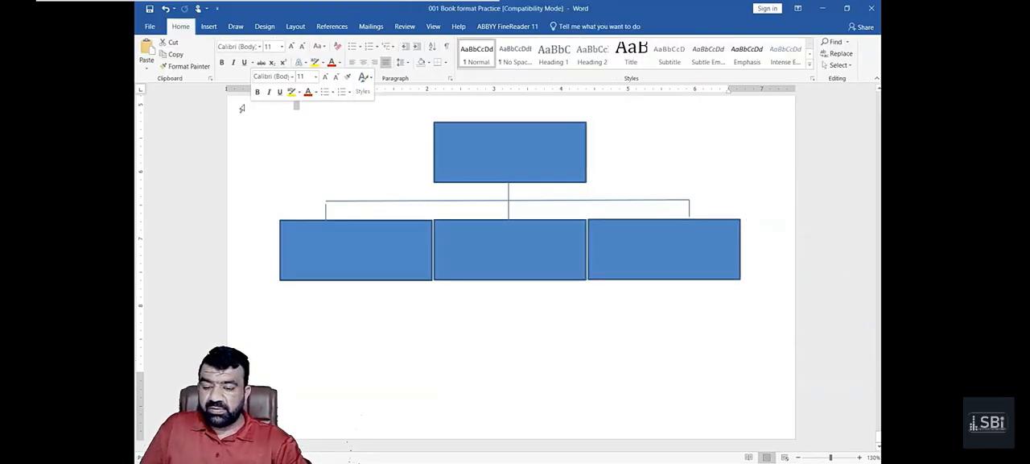
drag(248, 112, 249, 226)
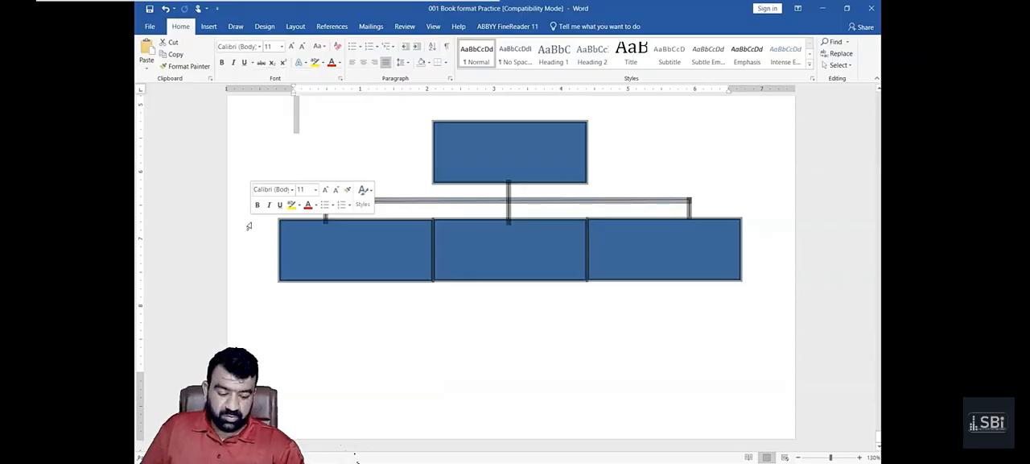
key(Delete)
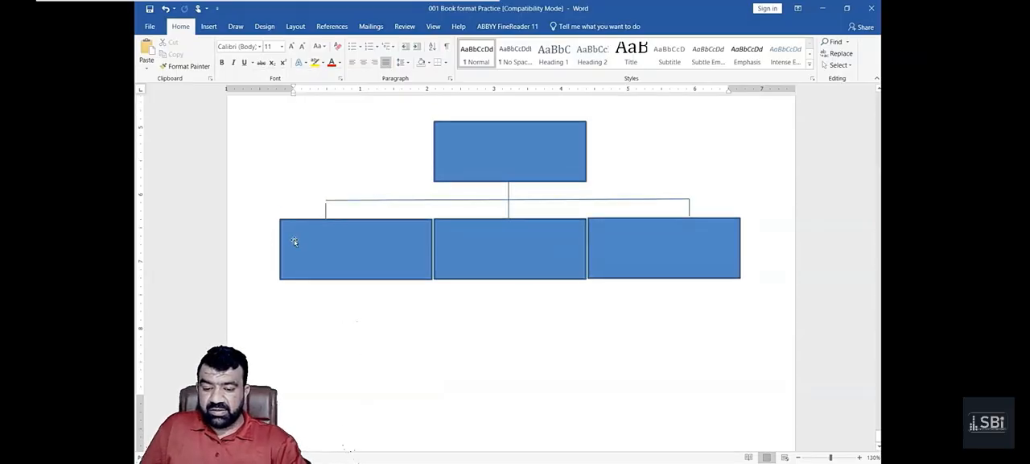
- Delete the hand-drawn chart's rectangles and connecting lines one by one from below the SmartArt graphic
scroll(294, 239, up, 3)
click(452, 266)
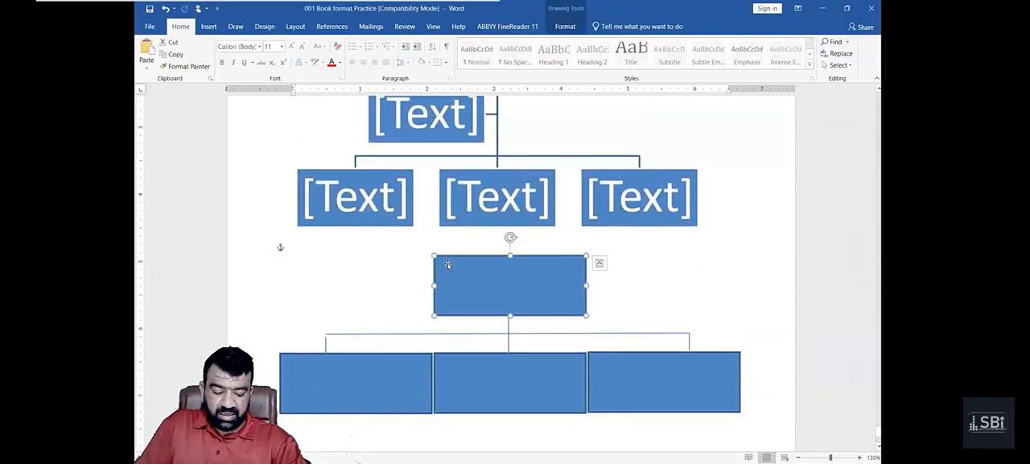
key(Delete)
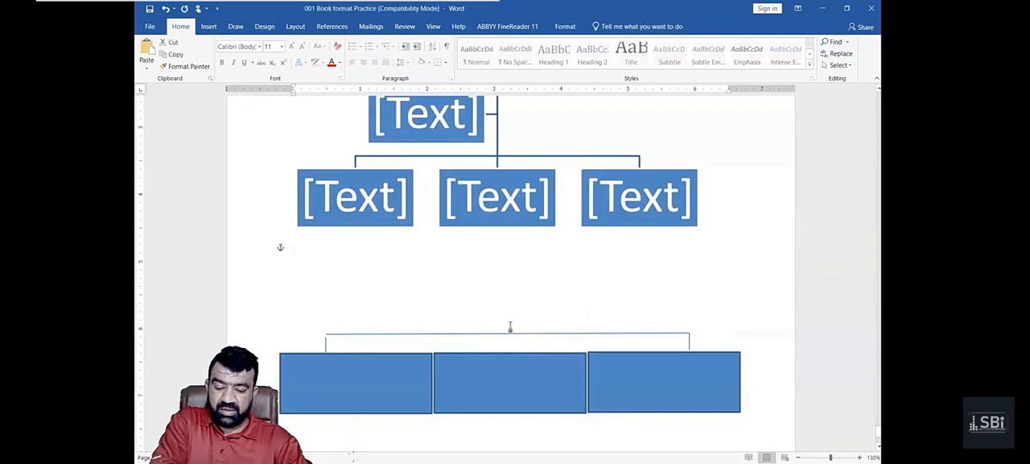
key(Delete)
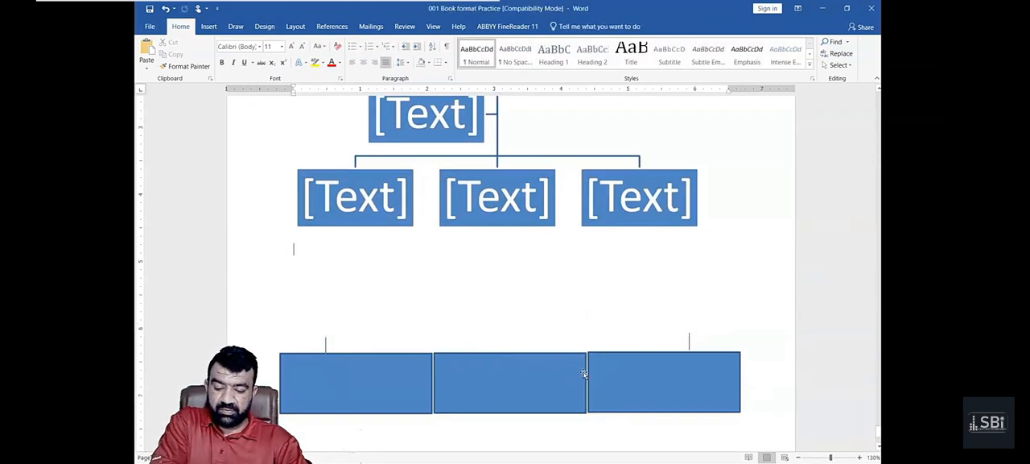
click(587, 373)
key(Delete)
click(544, 374)
key(Delete)
click(431, 376)
key(Delete)
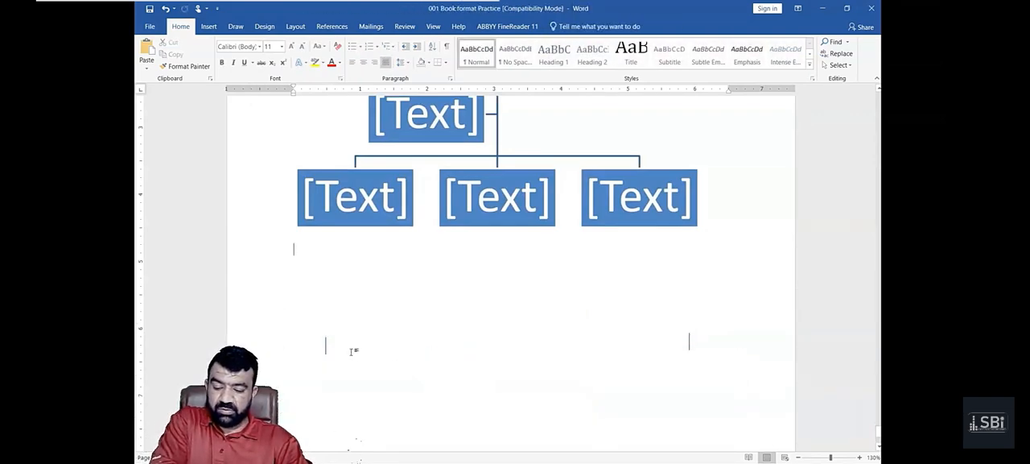
click(326, 346)
key(Delete)
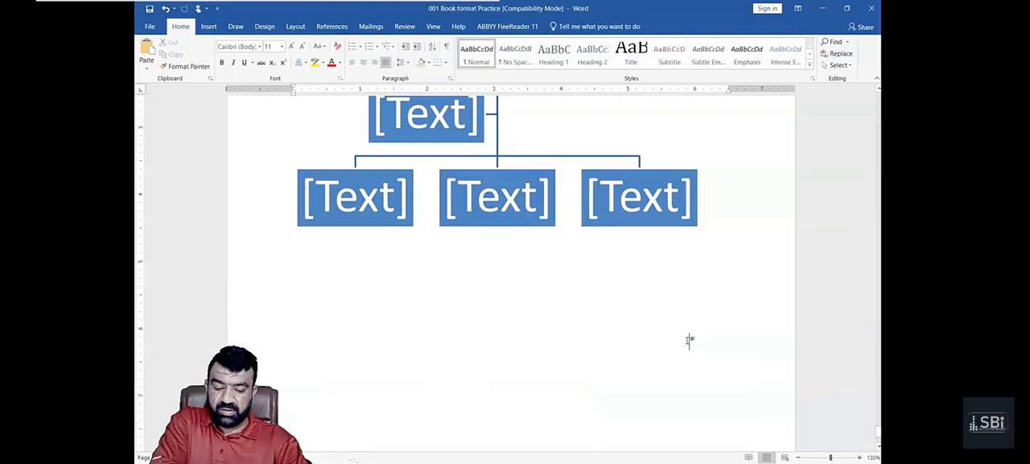
- Label the three lower boxes of the SmartArt hierarchy PRC, CAF and CFAP
scroll(668, 342, up, 3)
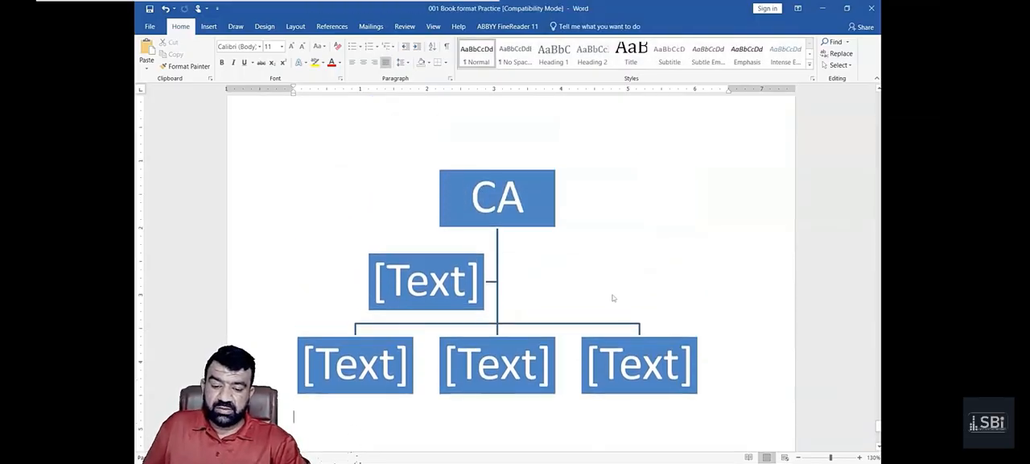
click(604, 290)
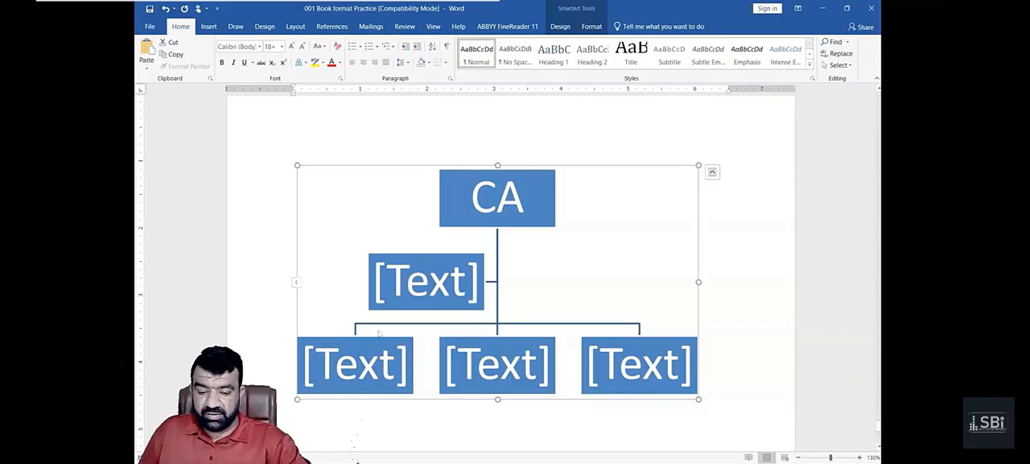
click(396, 377)
text(PRC)
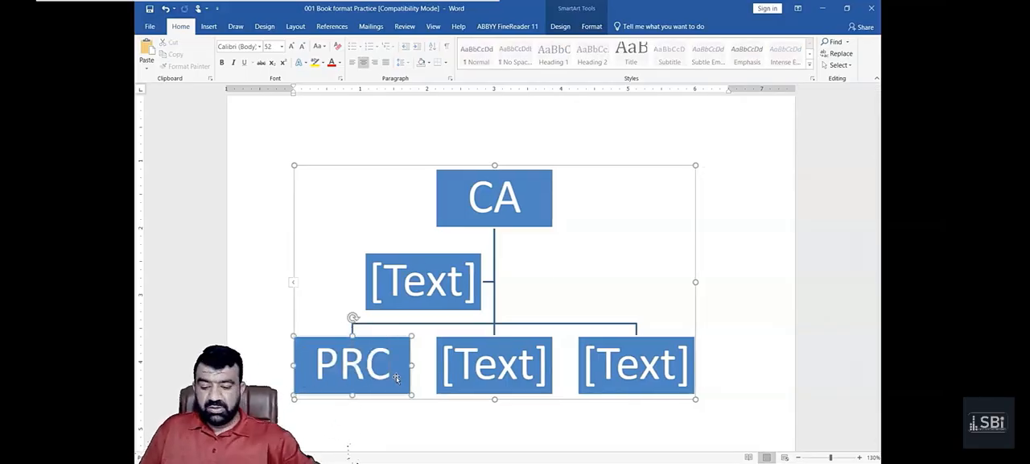
click(503, 371)
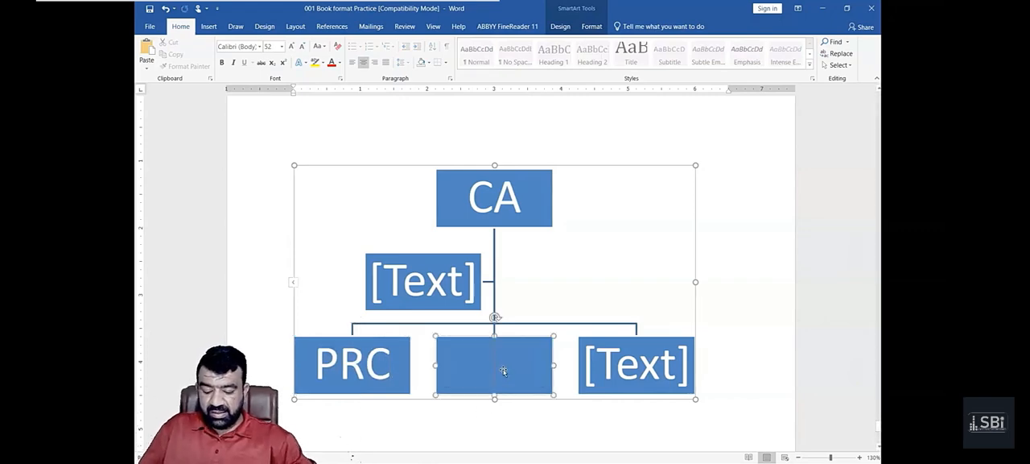
text(CAF)
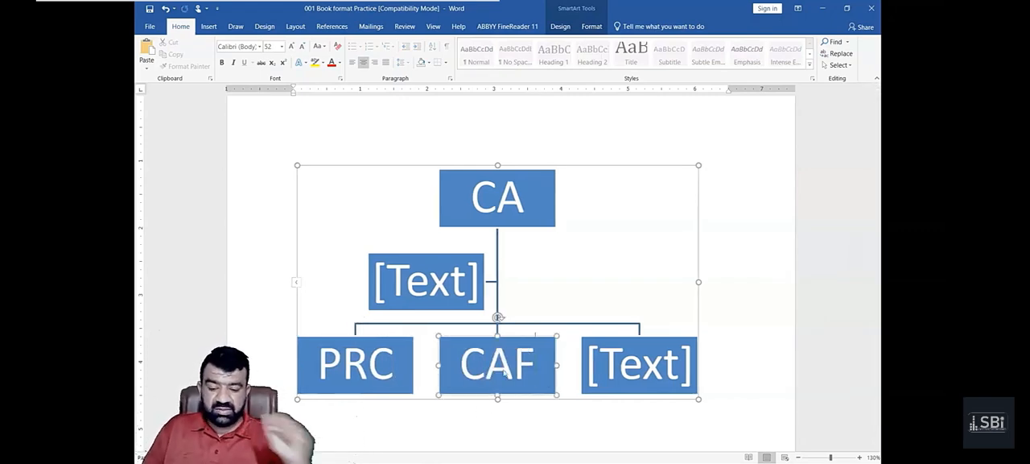
click(624, 367)
text(C)
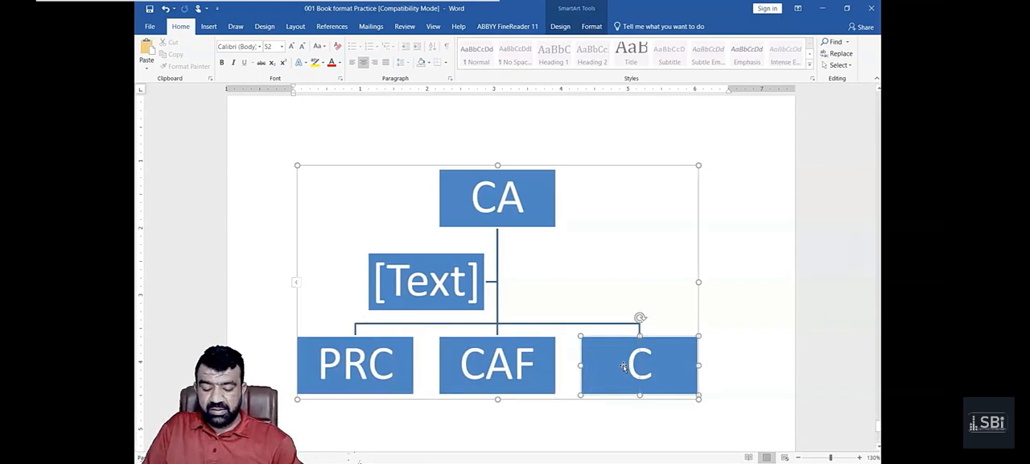
text(FAP)
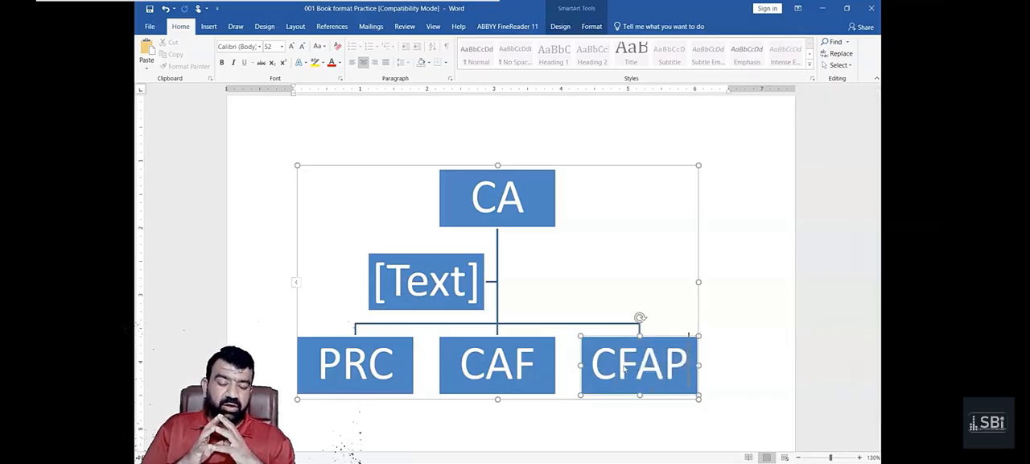
- Add a new box after the CFAP box on the same level of the hierarchy
click(658, 339)
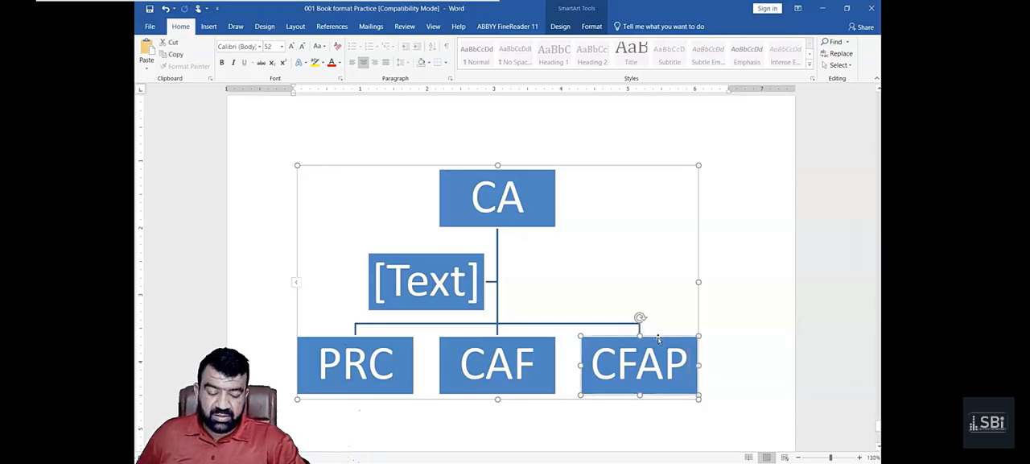
right_click(658, 339)
mouse_move(695, 269)
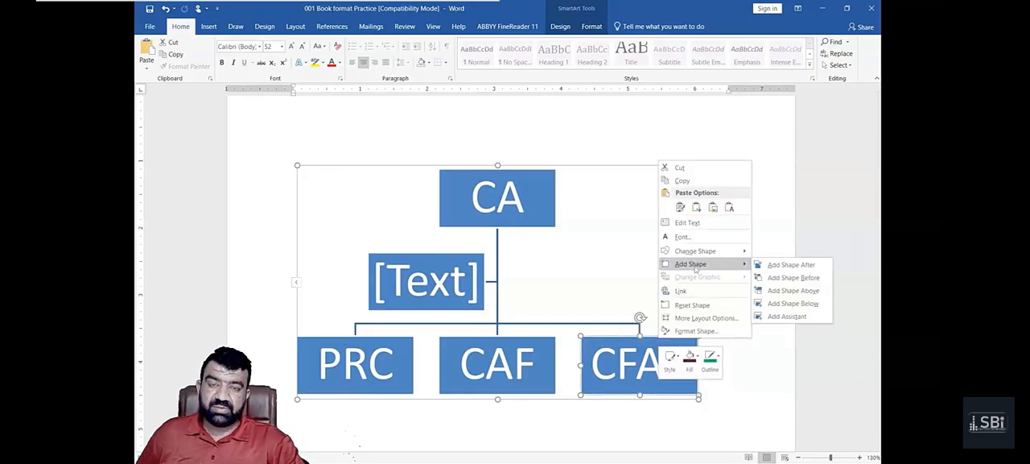
click(787, 265)
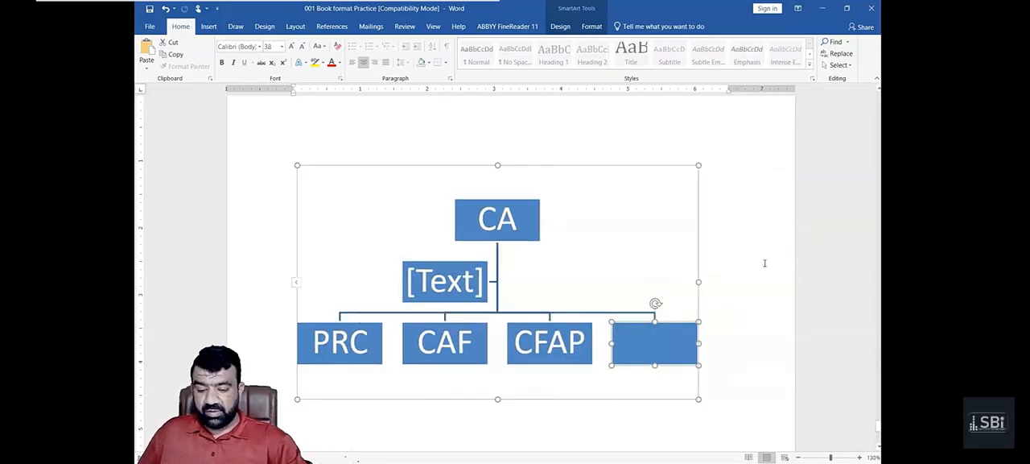
- Delete the empty box beside CFAP and undo the deletion
scroll(765, 262, down, 2)
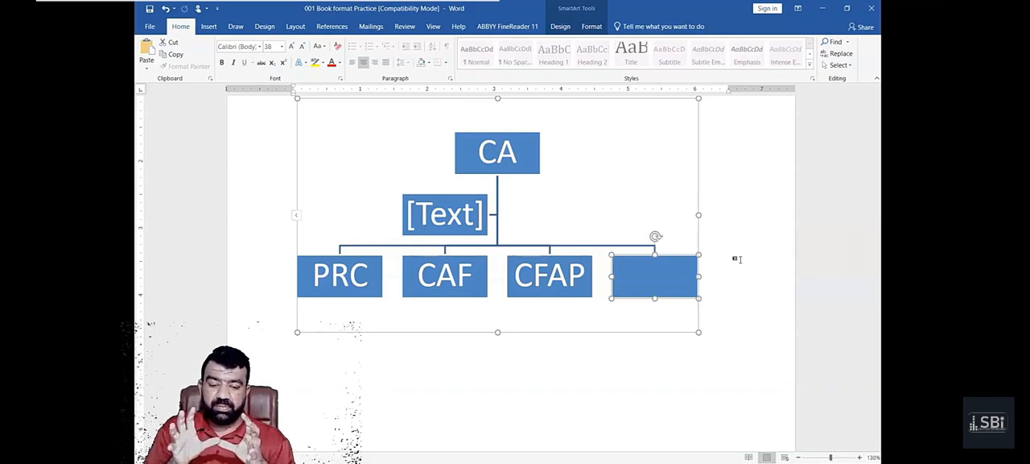
key(Delete)
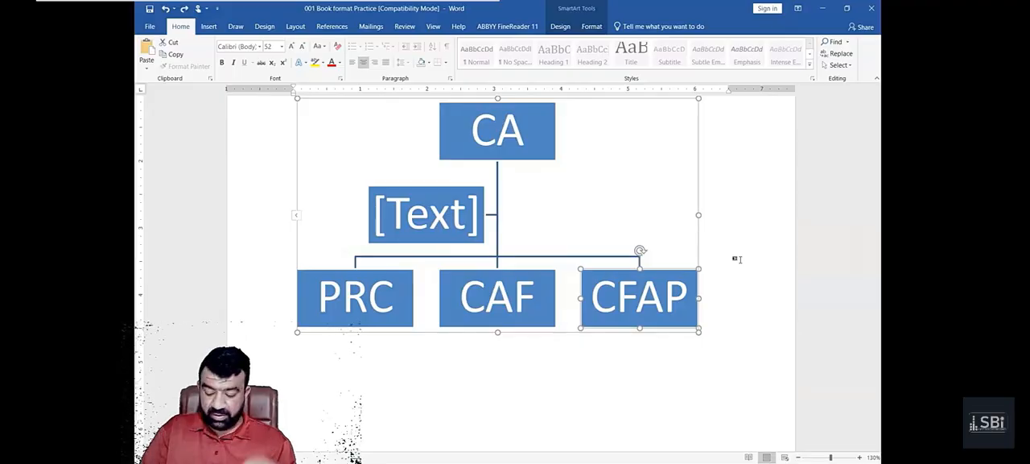
key(ctrl+z)
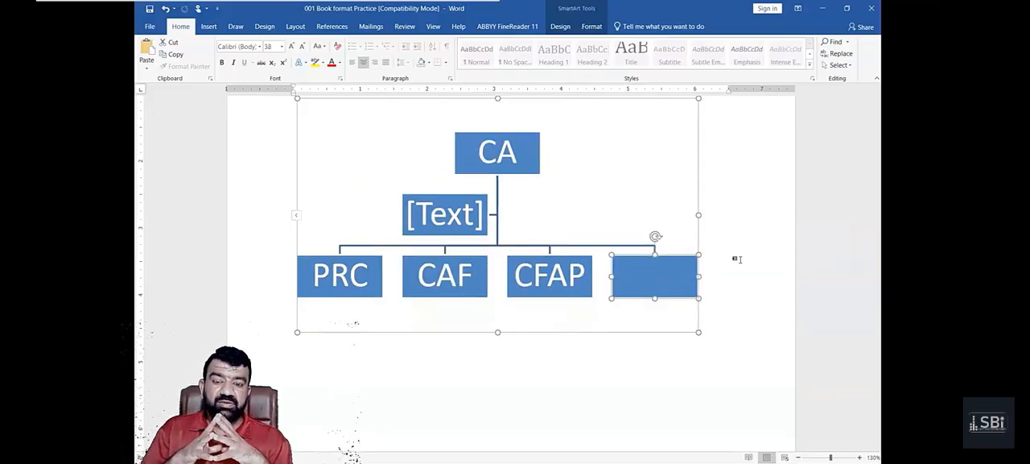
- Enter "training" in the empty box beside CFAP, and replace that text with "Articles"
right_click(657, 276)
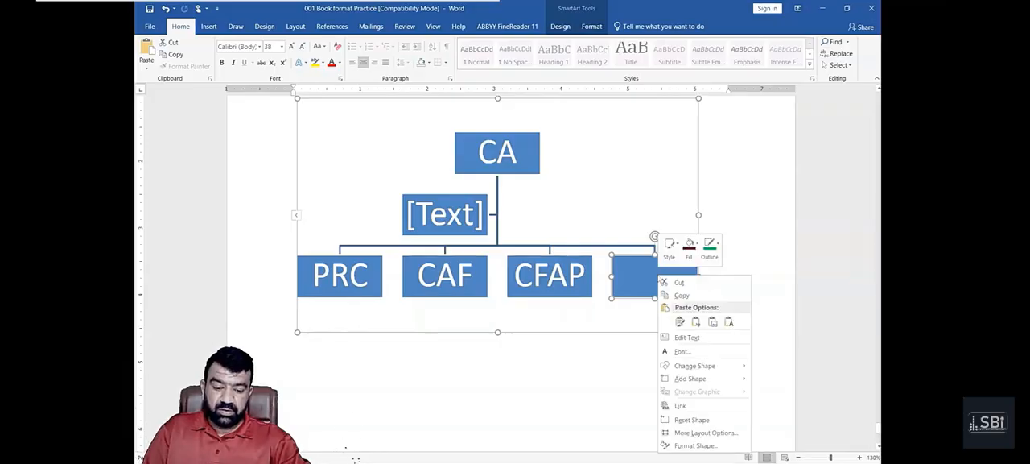
click(694, 340)
text(tr)
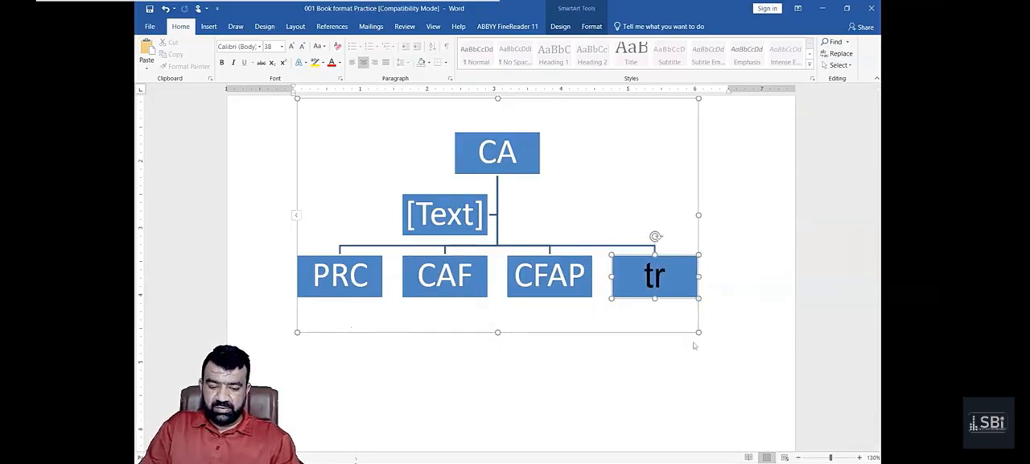
text(aining)
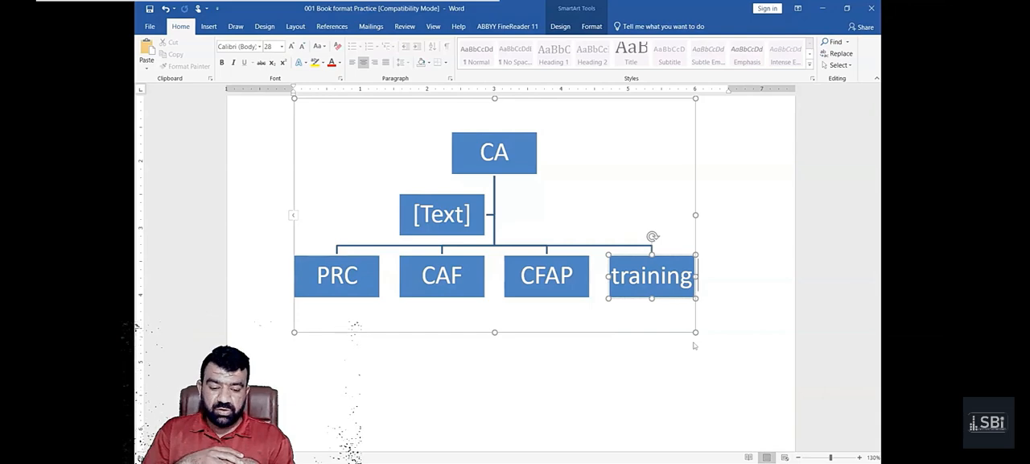
key(BackSpace)
key(BackSpace)
key(BackSpace)
key(BackSpace)
key(BackSpace)
key(BackSpace)
key(BackSpace)
key(BackSpace)
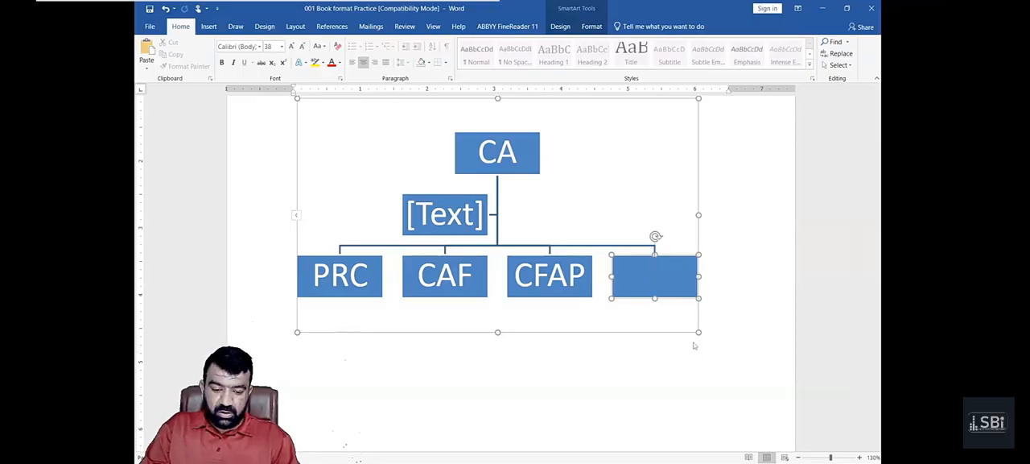
text(Articles)
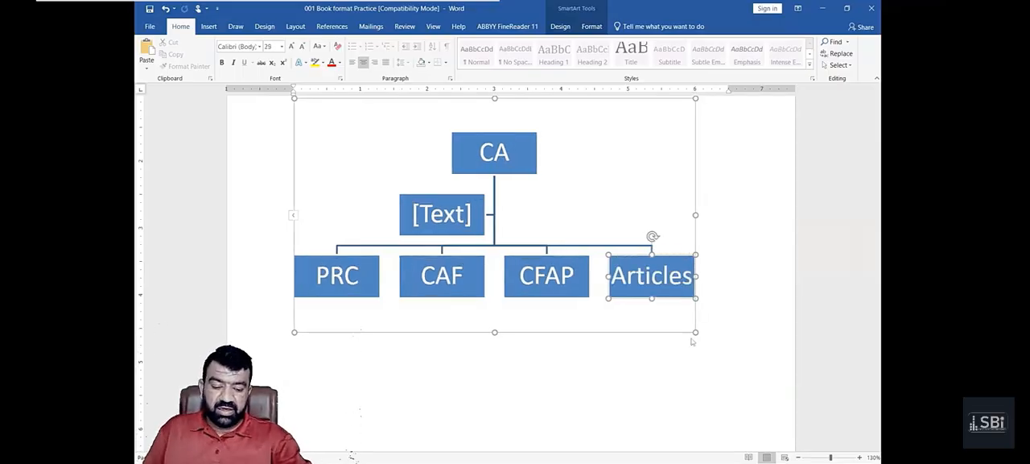
- Add another box after the Articles box on the same level and label it MSA
right_click(669, 255)
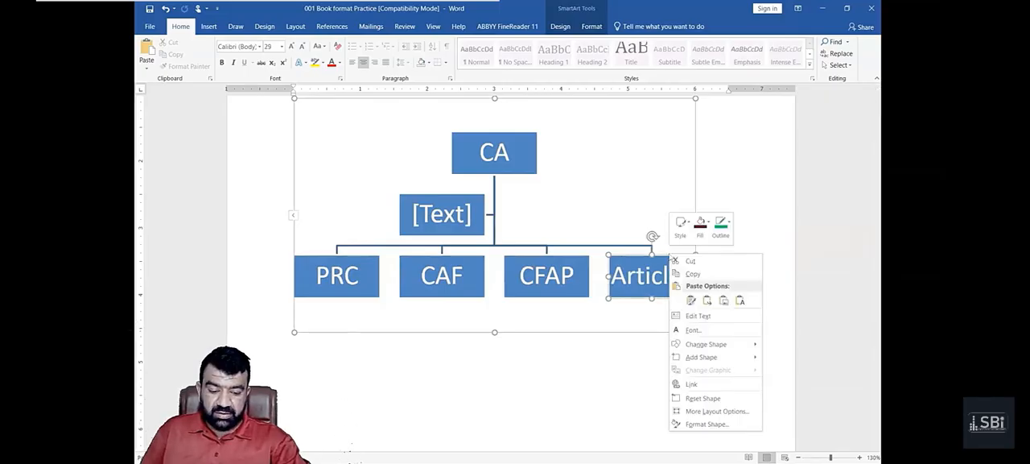
mouse_move(722, 346)
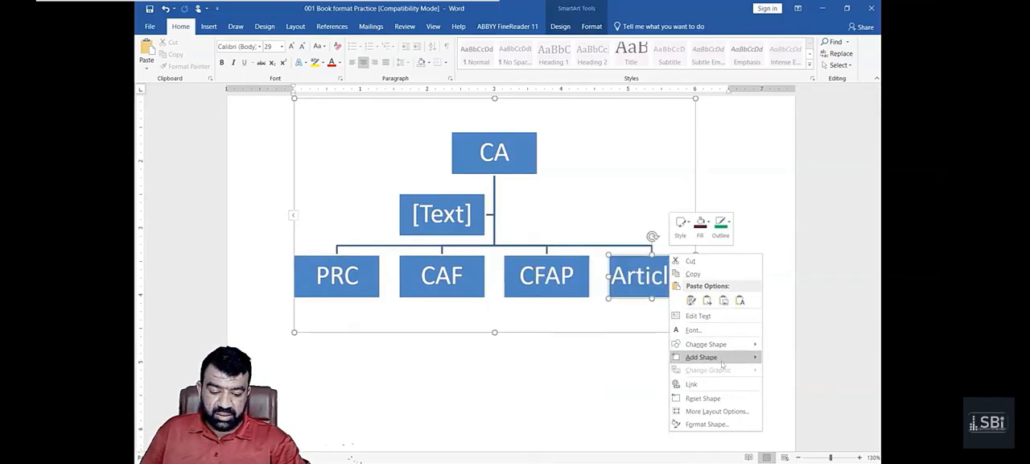
click(788, 356)
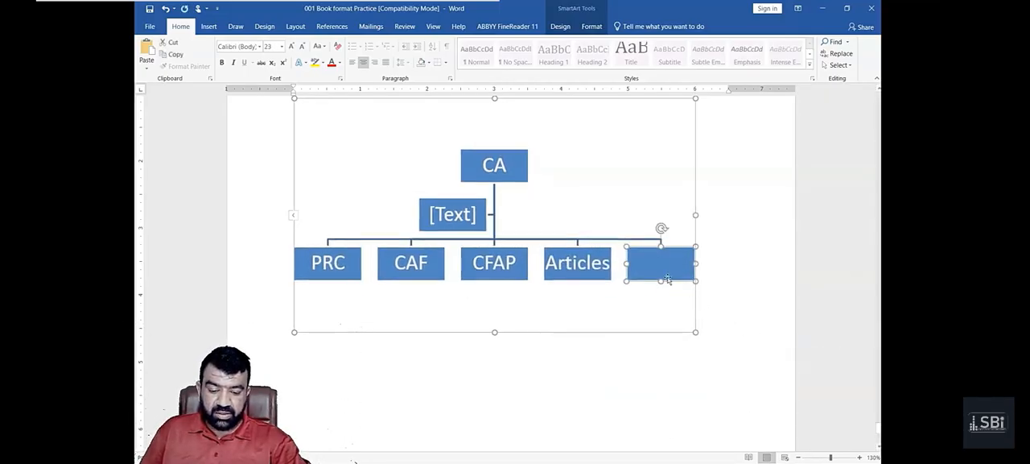
right_click(665, 276)
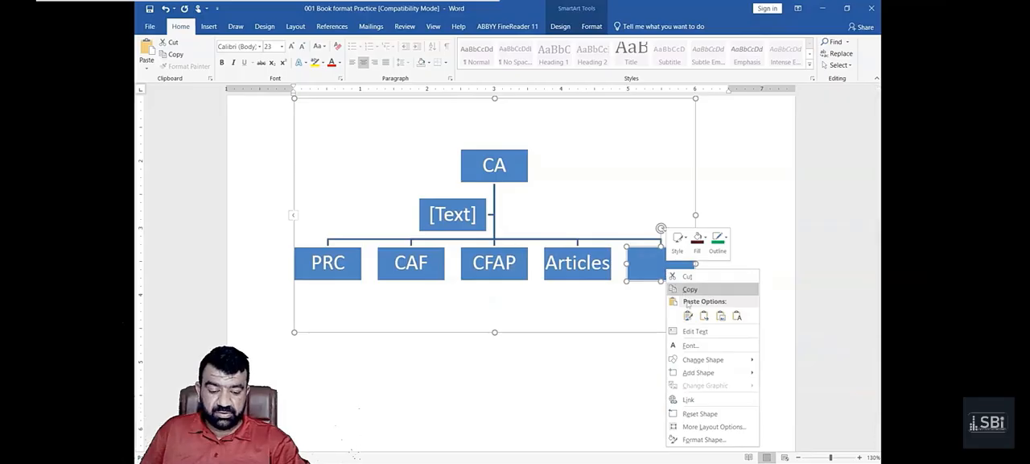
click(697, 330)
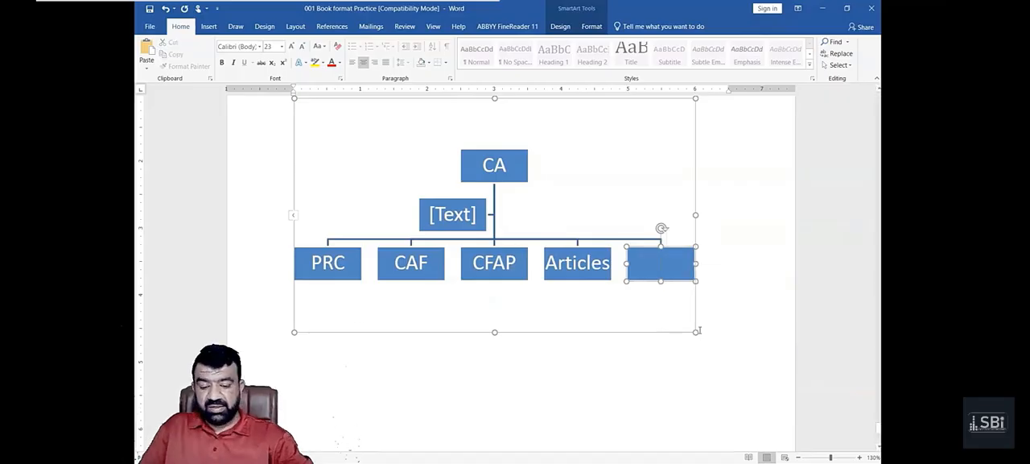
text(MSA)
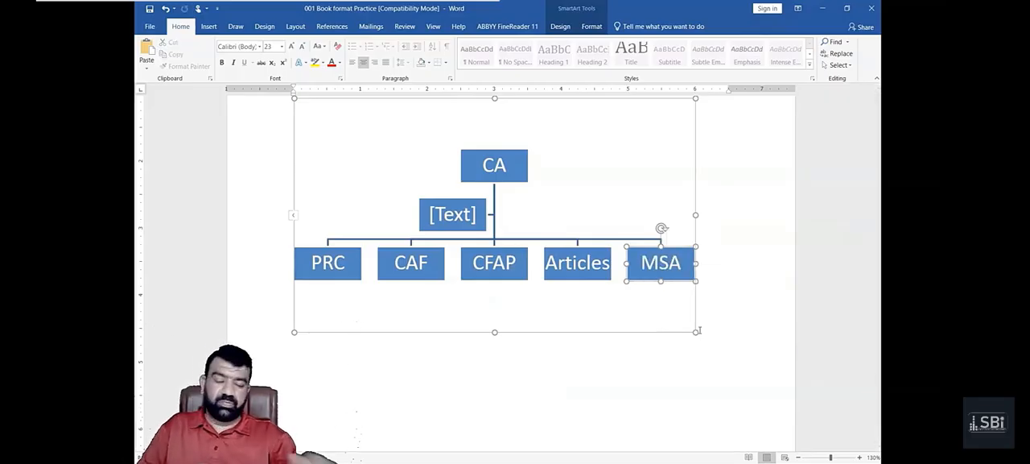
- Delete the unused assistant box between the CA box and the lower row
click(475, 200)
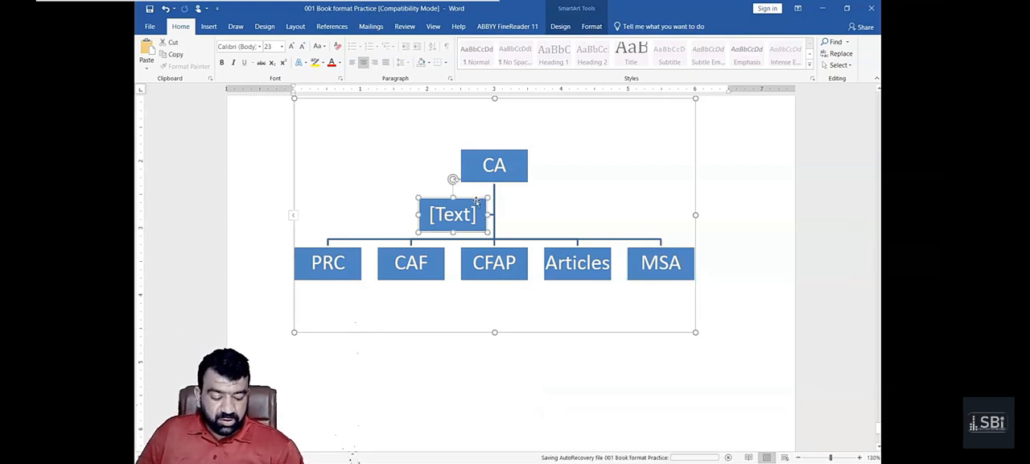
key(Delete)
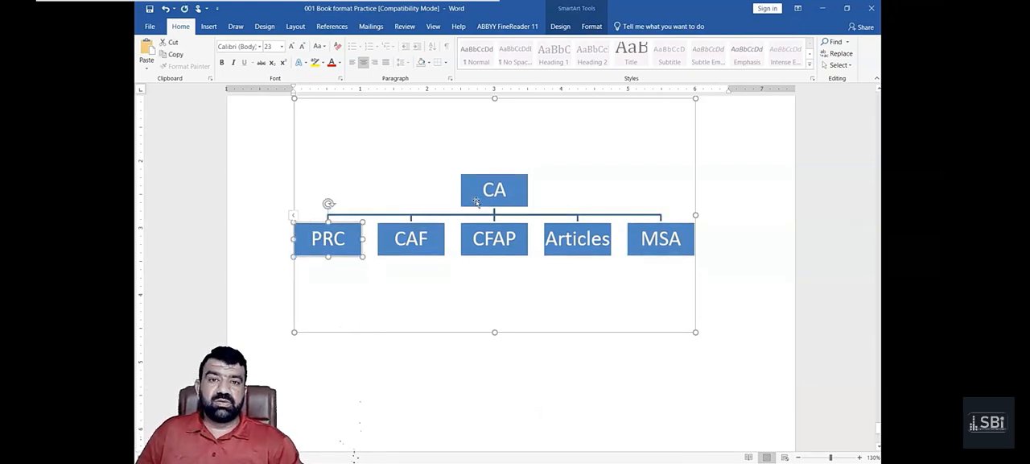
- Undo the assistant box's deletion and delete that box again
key(ctrl+z)
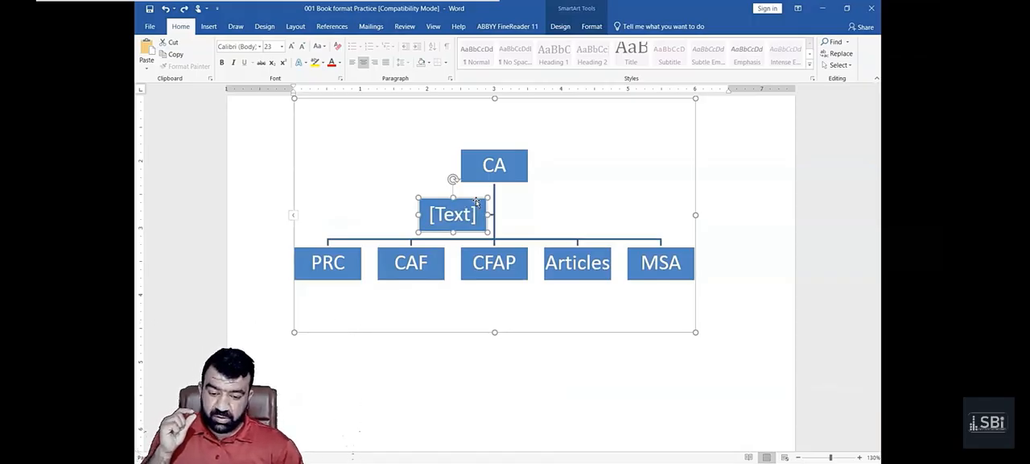
key(Delete)
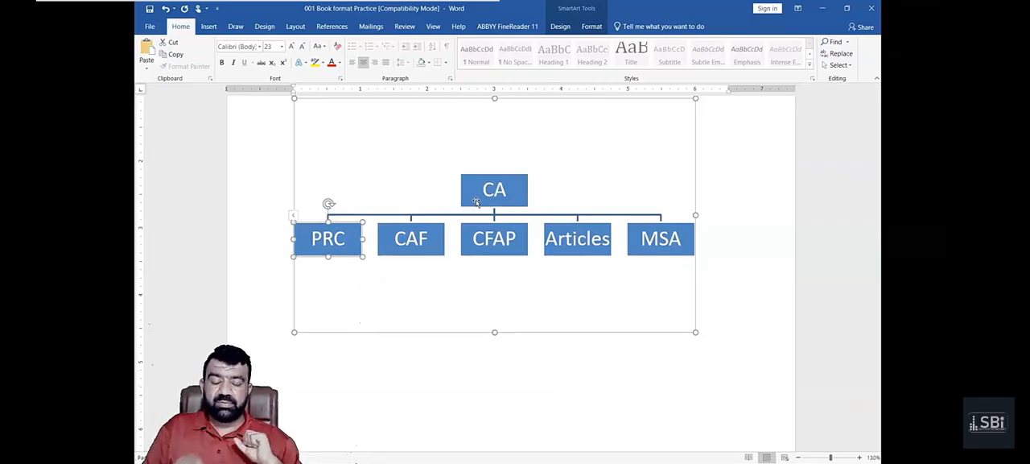
- Add a box below the PRC box and label it PRC1
scroll(476, 202, up, 1)
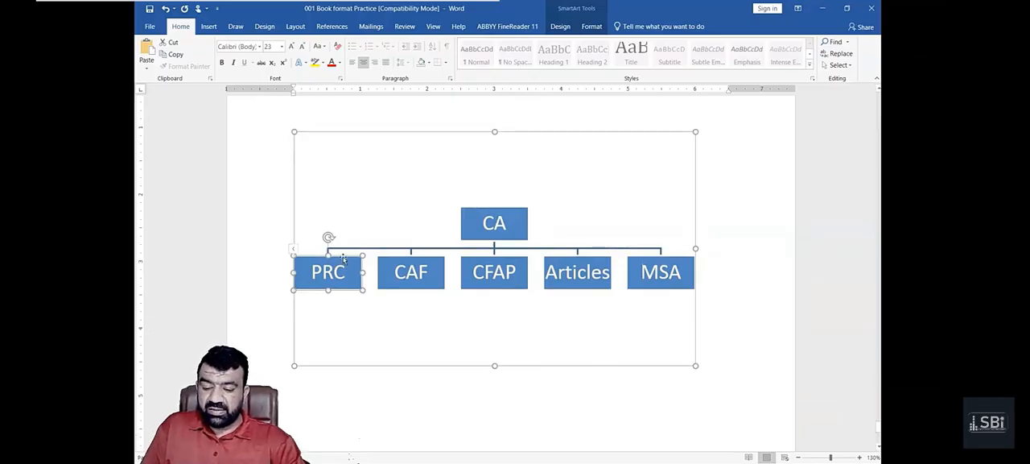
right_click(343, 257)
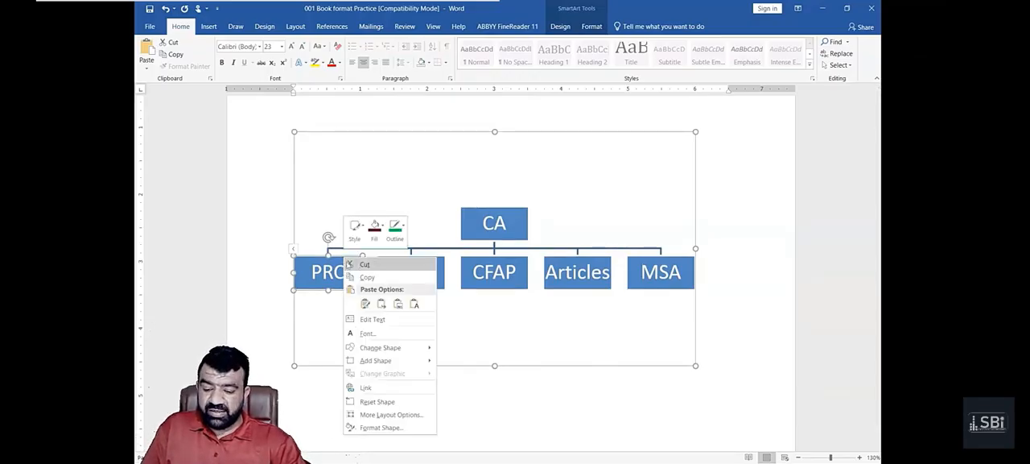
mouse_move(394, 364)
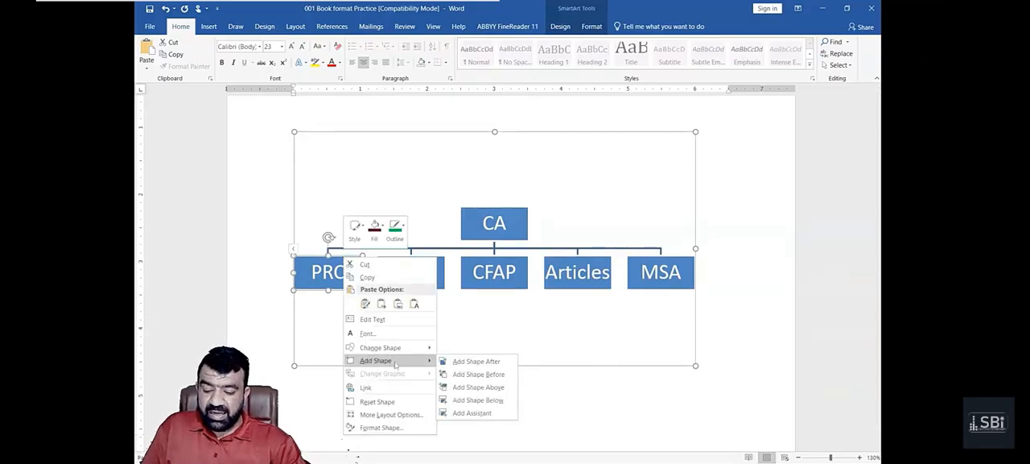
click(478, 400)
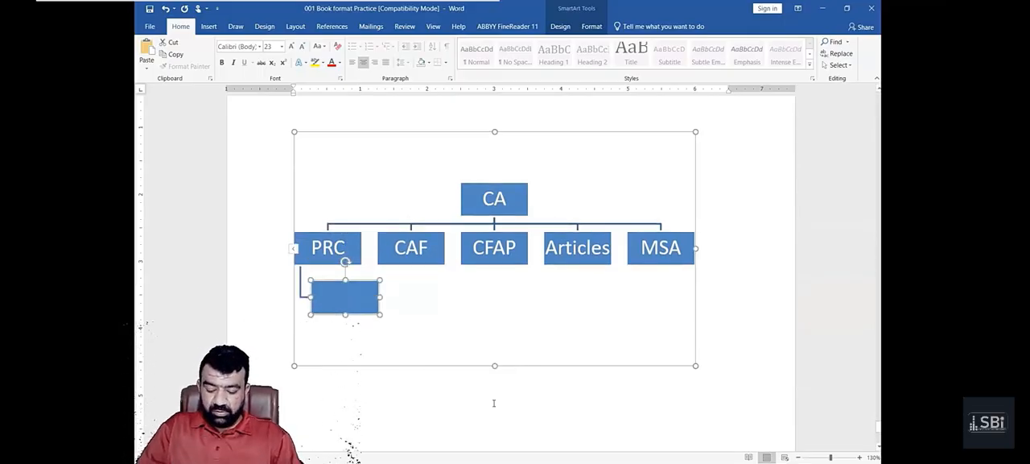
text(PRC1)
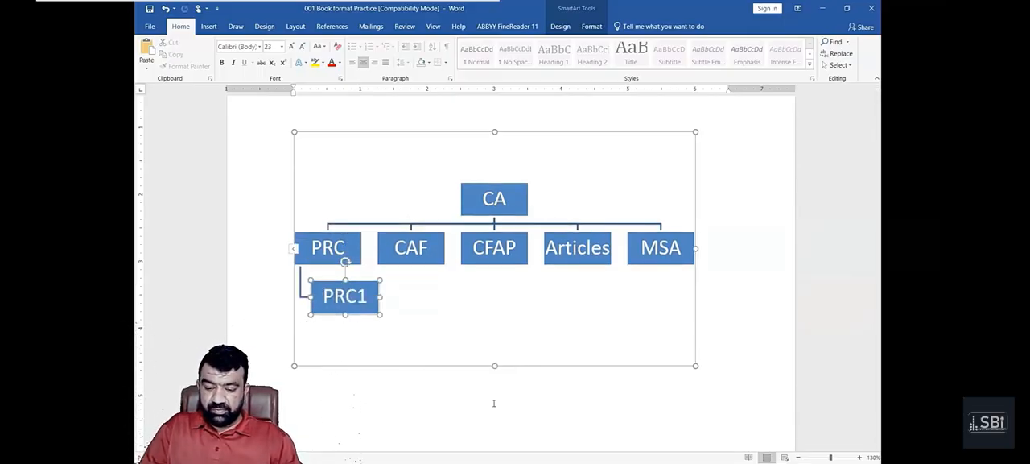
- Add another box after PRC1 on the same level and label it PRC2
click(366, 281)
right_click(366, 281)
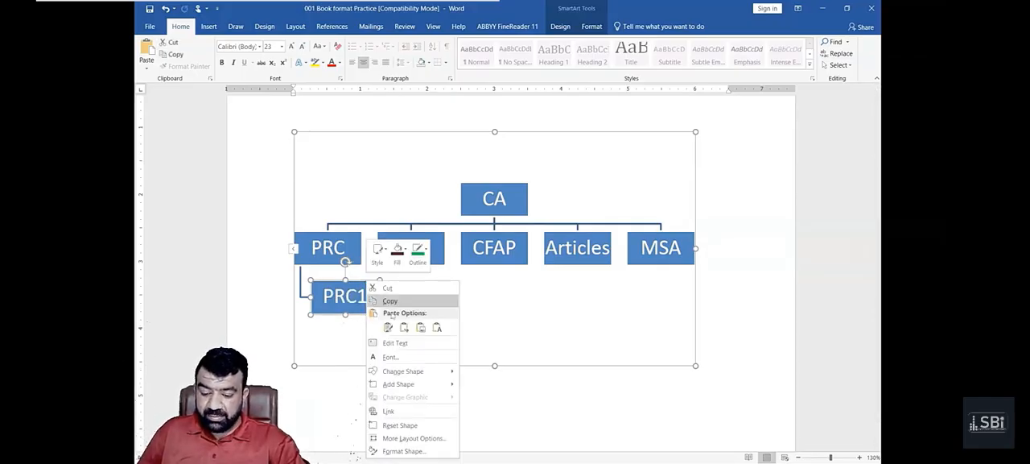
mouse_move(399, 384)
click(493, 398)
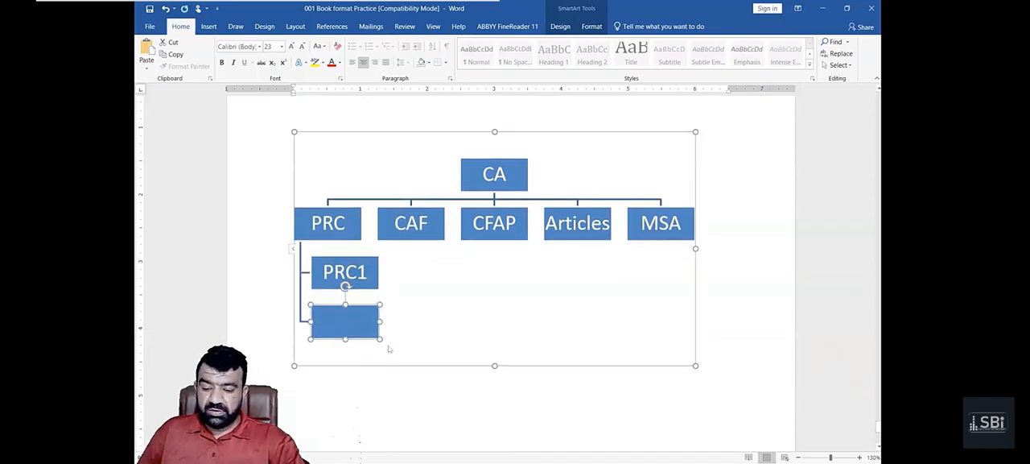
text(PRC)
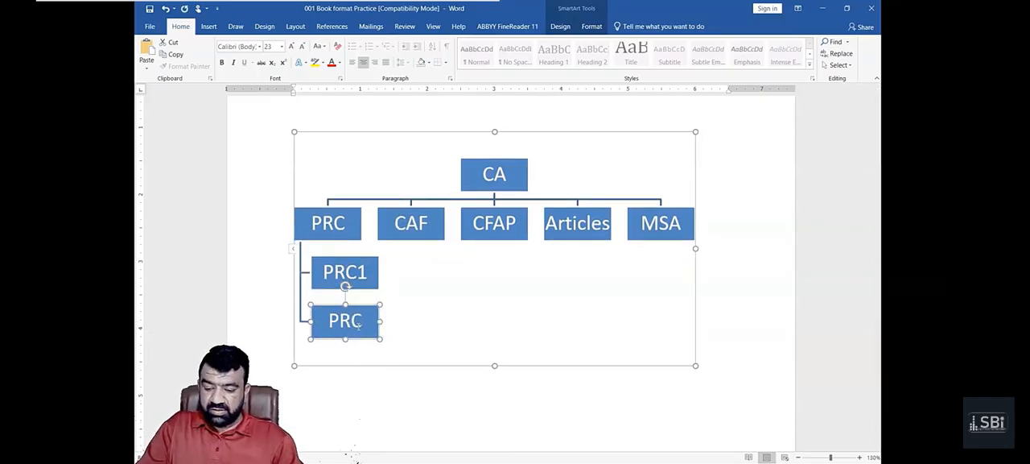
text(2)
key(BackSpace)
text(2)
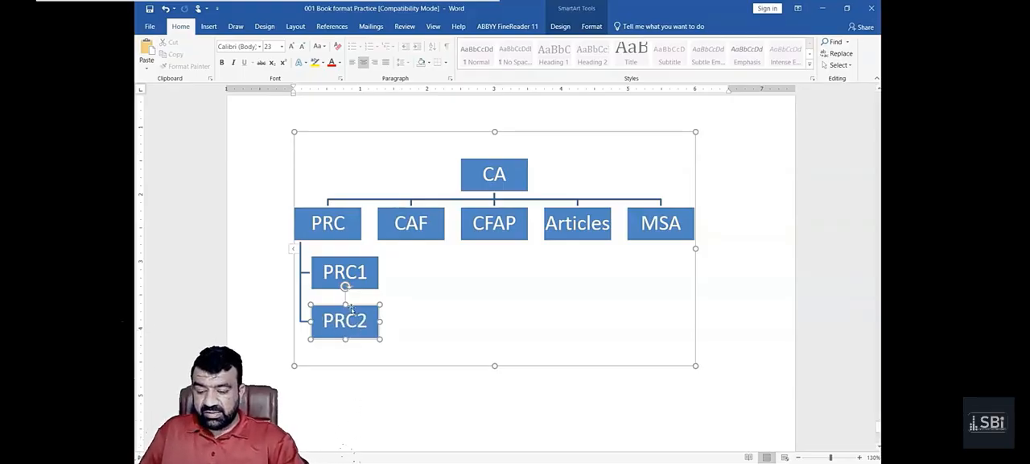
right_click(353, 309)
mouse_move(424, 238)
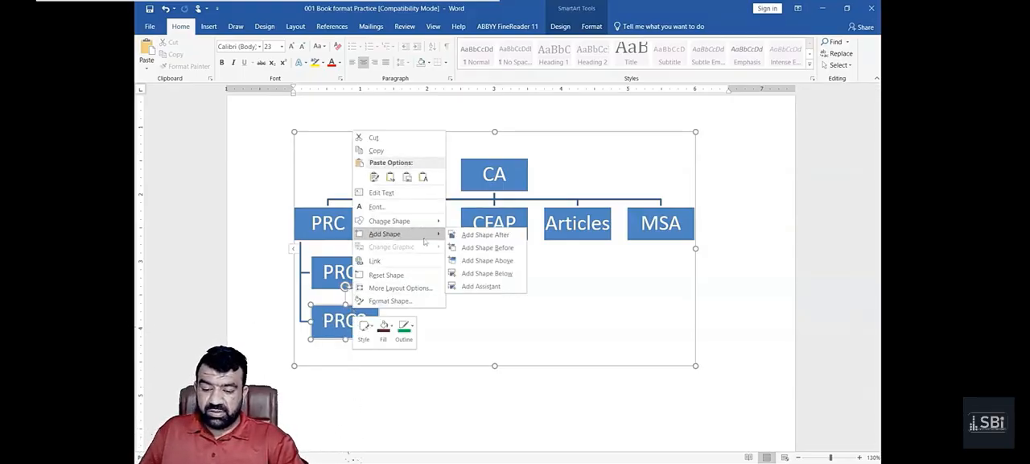
click(470, 321)
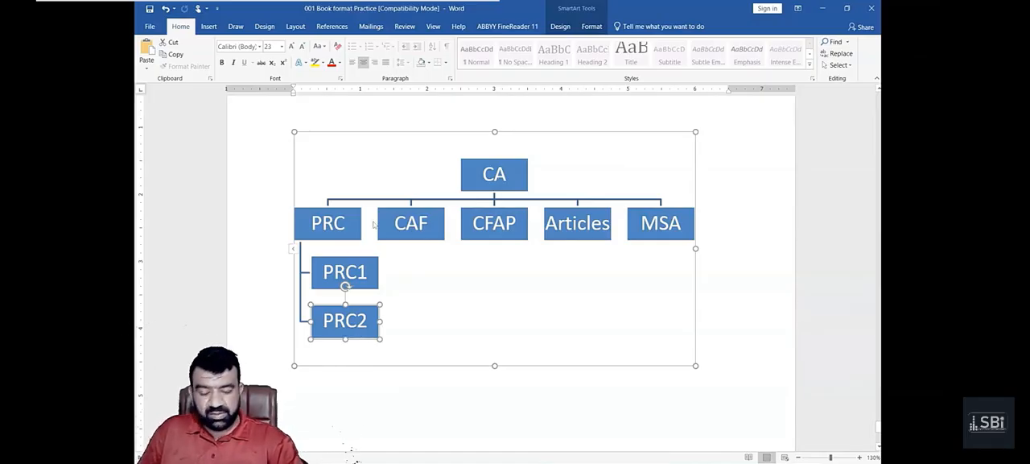
- Open the chart's text outline and add PRC3, PRC4 and PRC5 after PRC2 on the same level
click(294, 252)
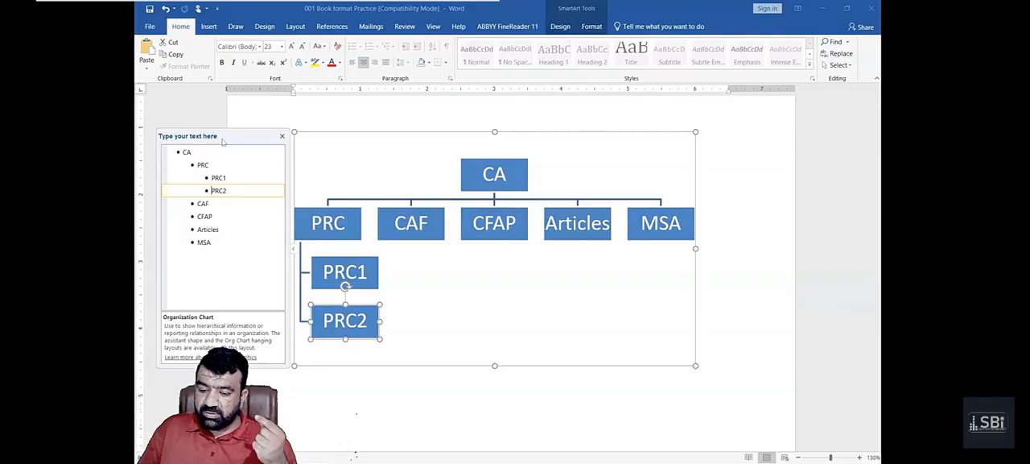
key(Right)
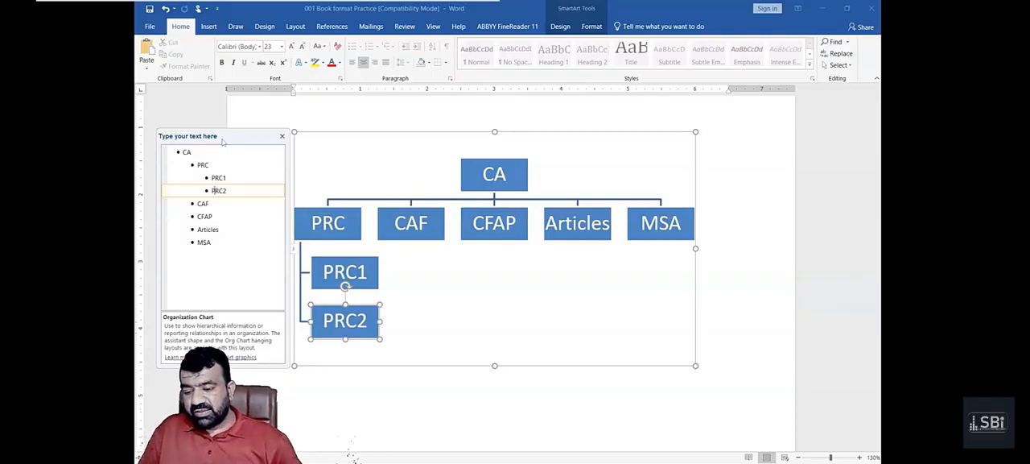
key(Return)
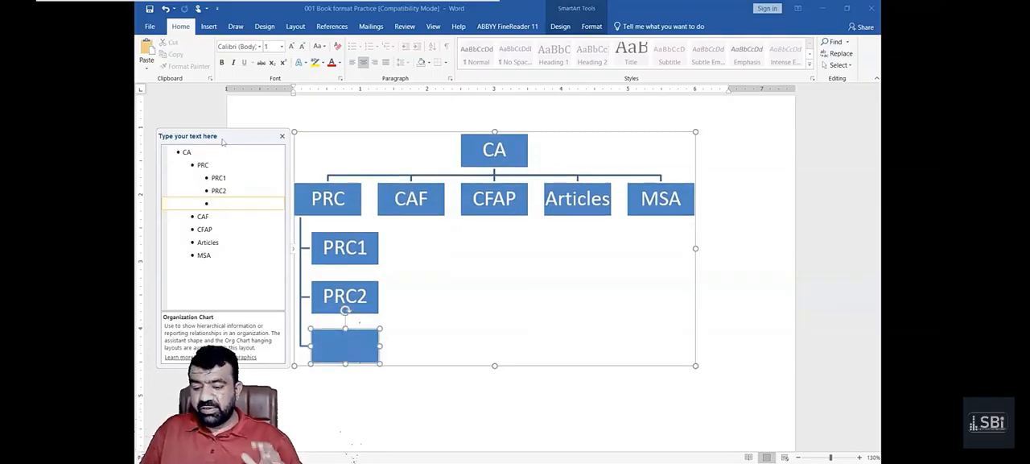
text(PRC3)
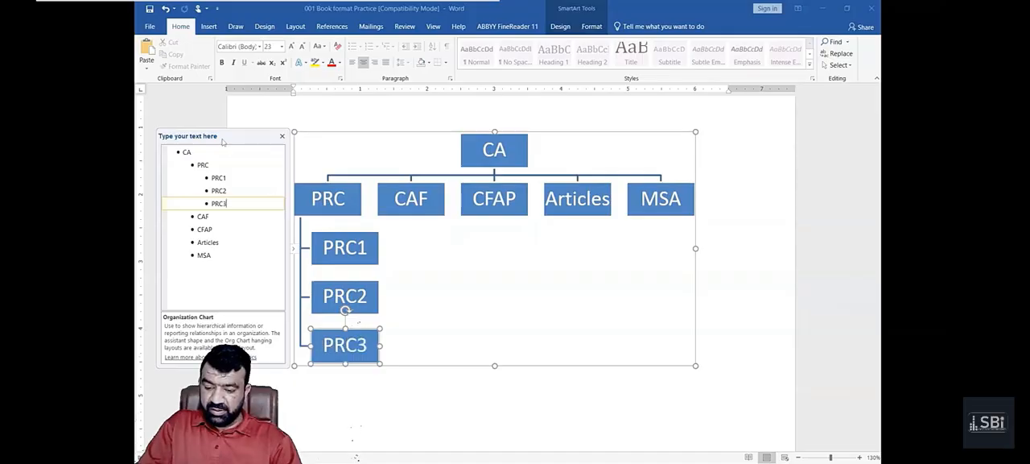
key(Return)
text(PRC4)
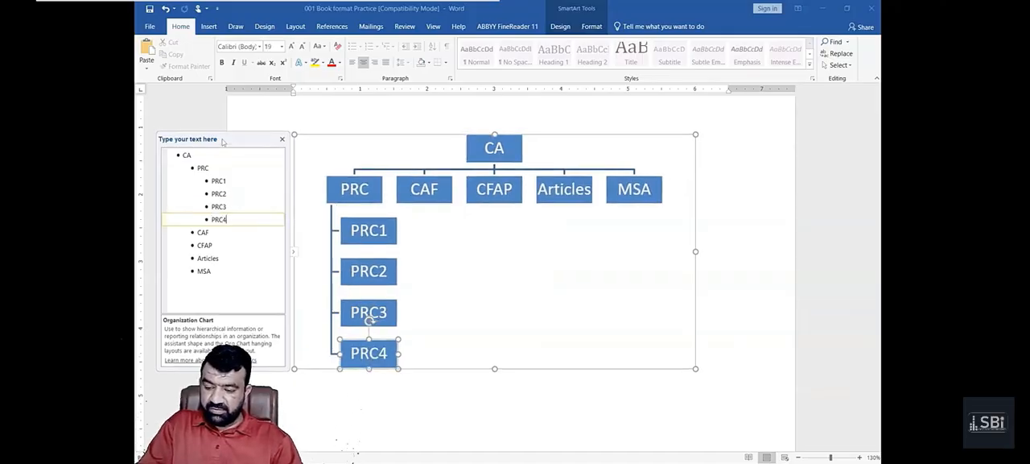
key(Return)
text(PRC5)
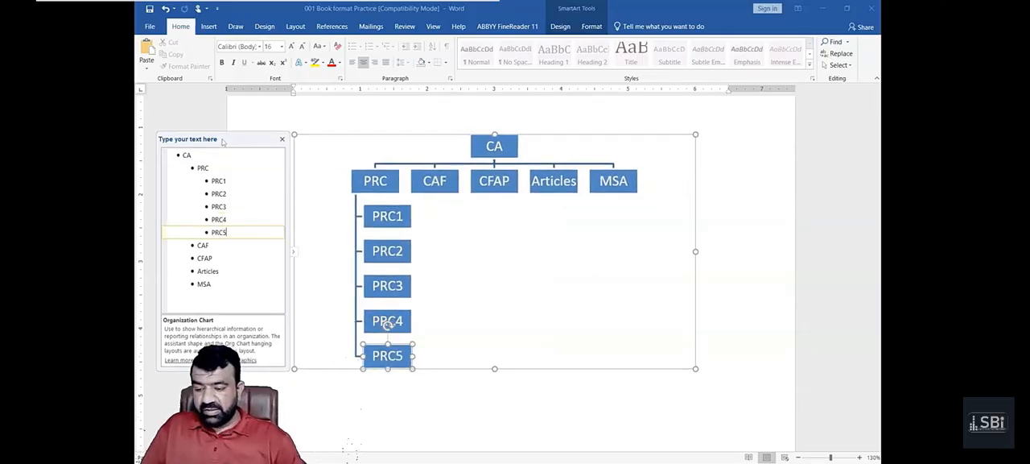
- Add two entries one level below CAF, labelled CAF1-8 and HOC
key(Down)
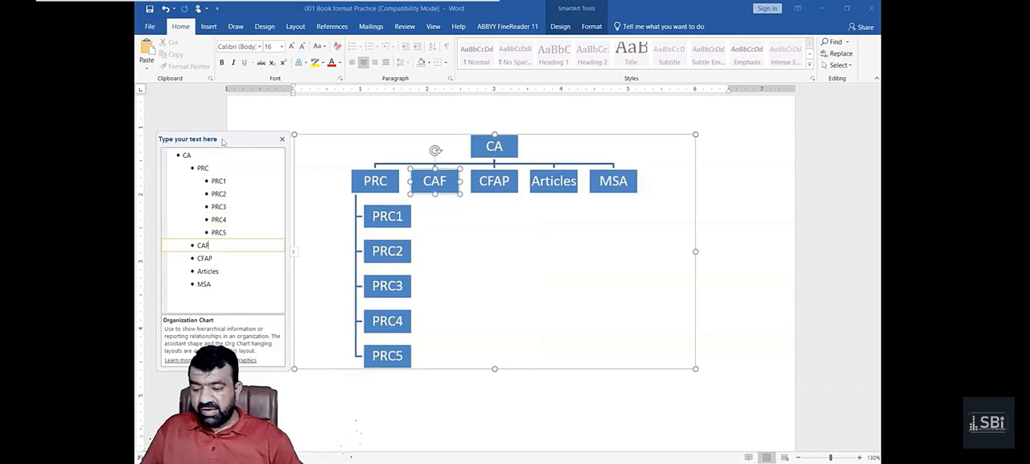
key(Return)
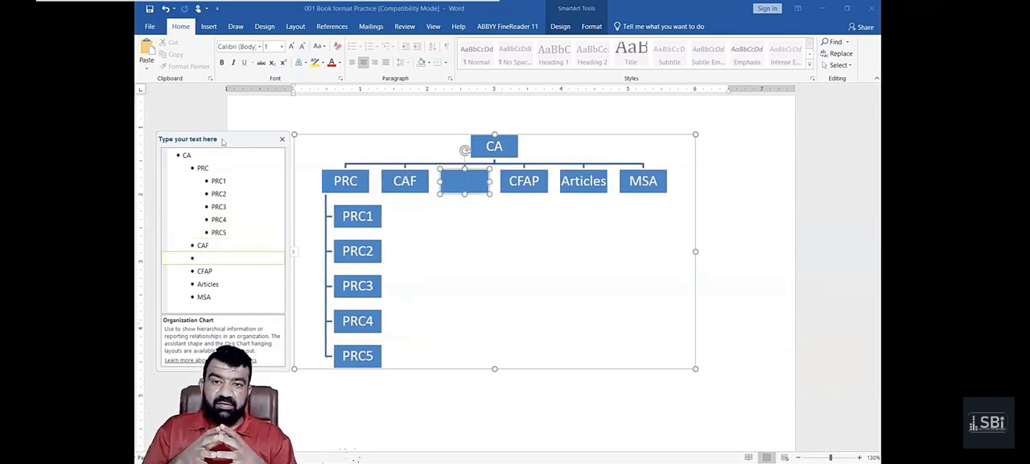
key(Tab)
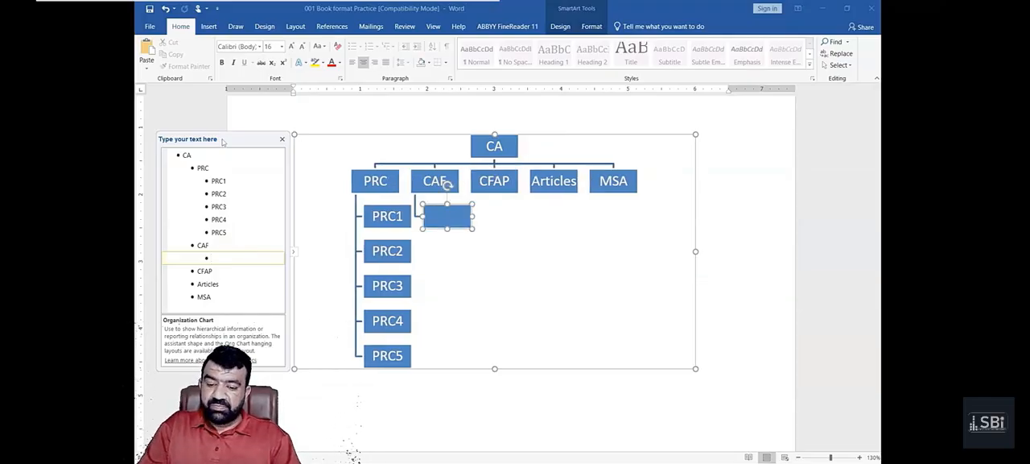
text(CAF1-8)
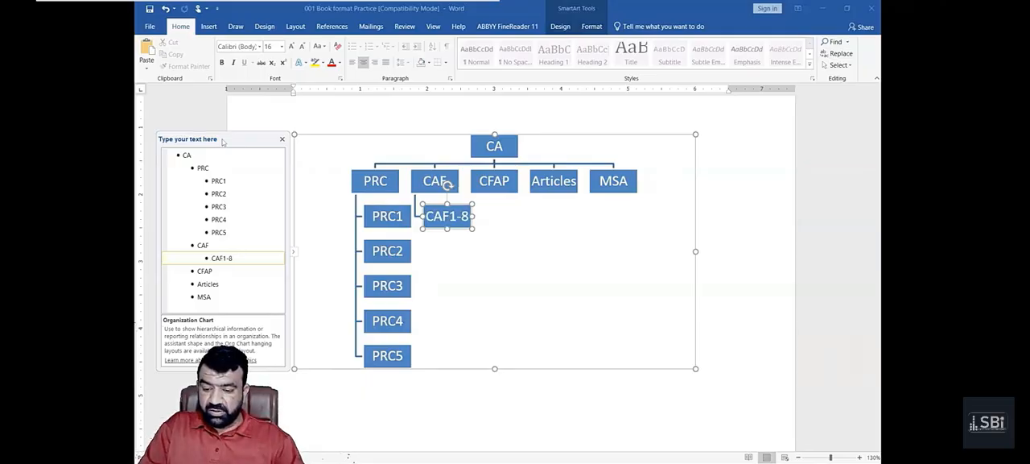
key(Return)
text(HOC)
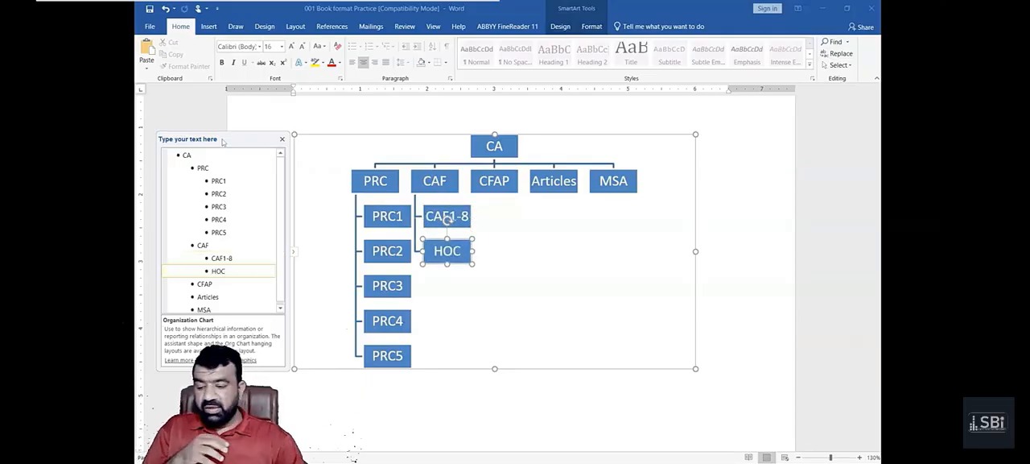
- Add the entries CAF1 through CAF8 one level below CAF1-8
key(Up)
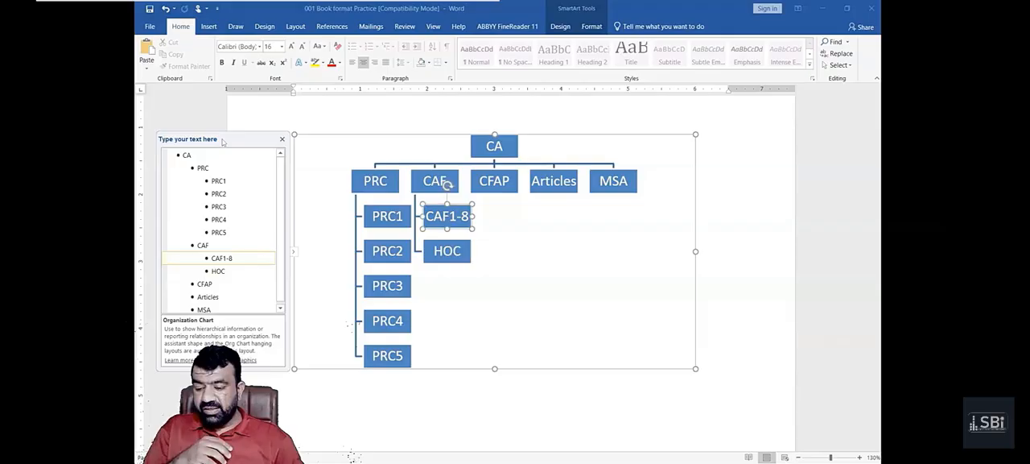
click(580, 224)
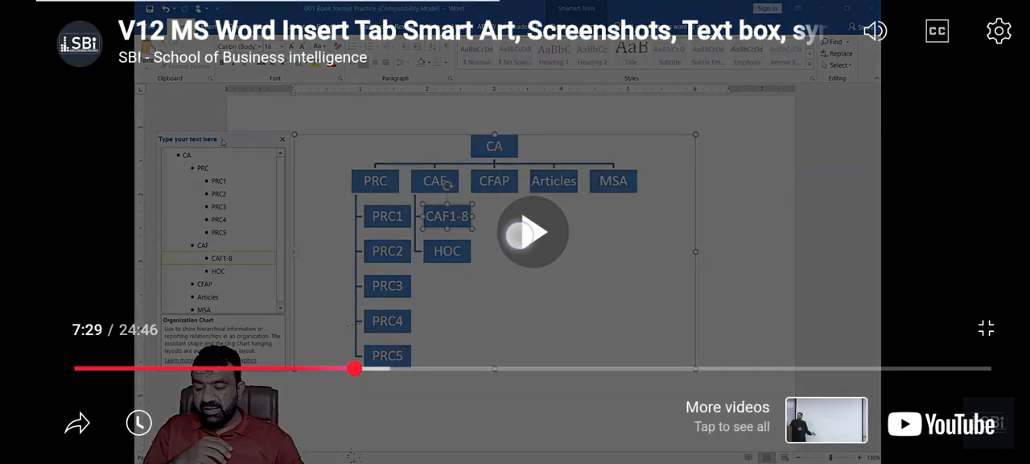
click(520, 235)
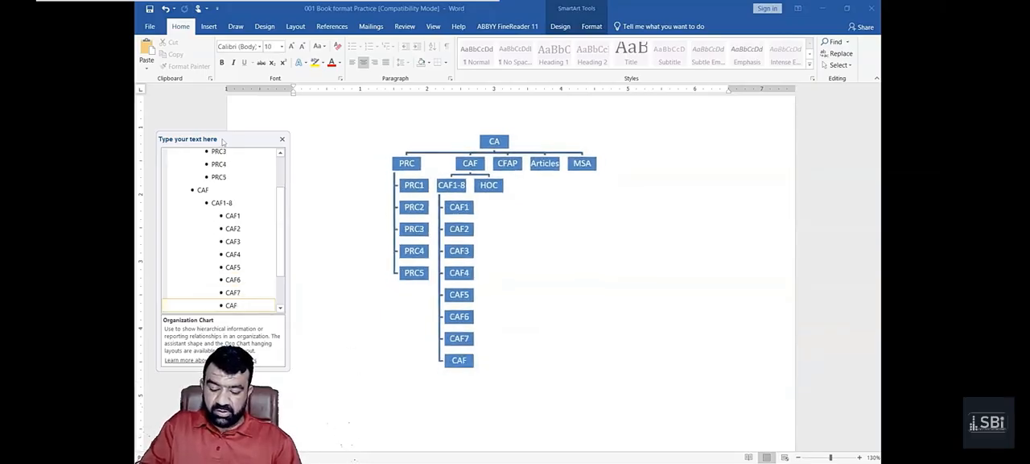
text(8)
- Add the entries MSO and PPE one level below HOC
key(Down)
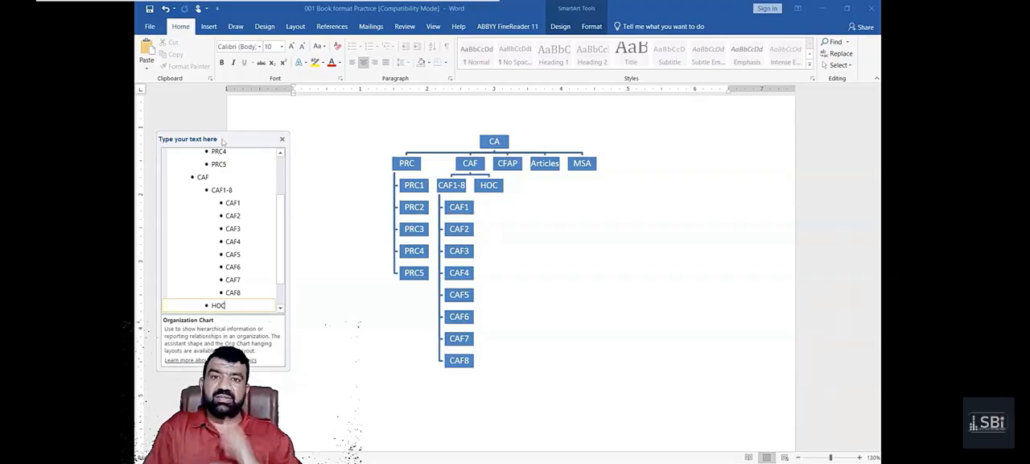
key(Return)
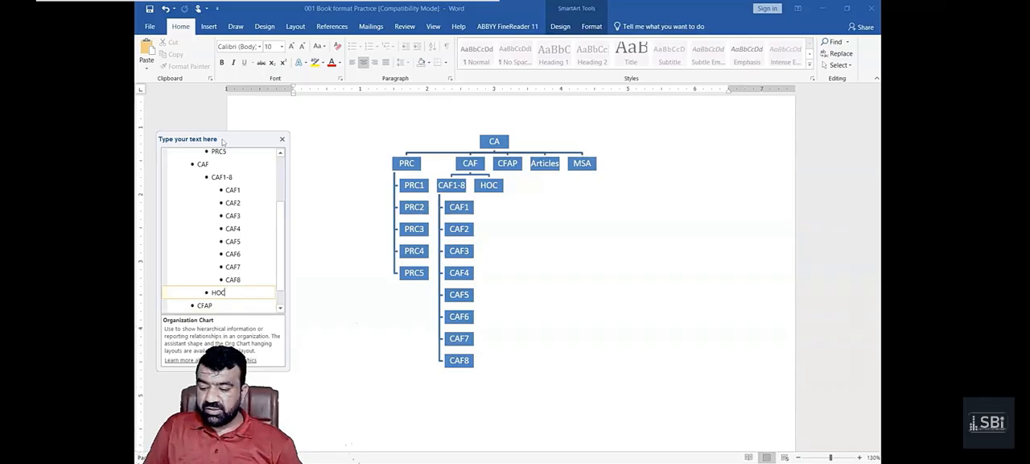
key(Tab)
text(MSO)
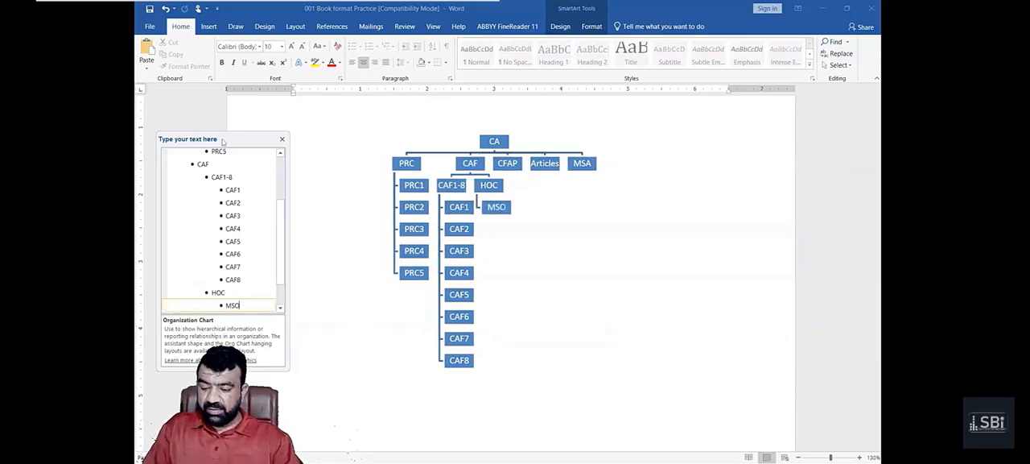
key(Return)
text(PPE)
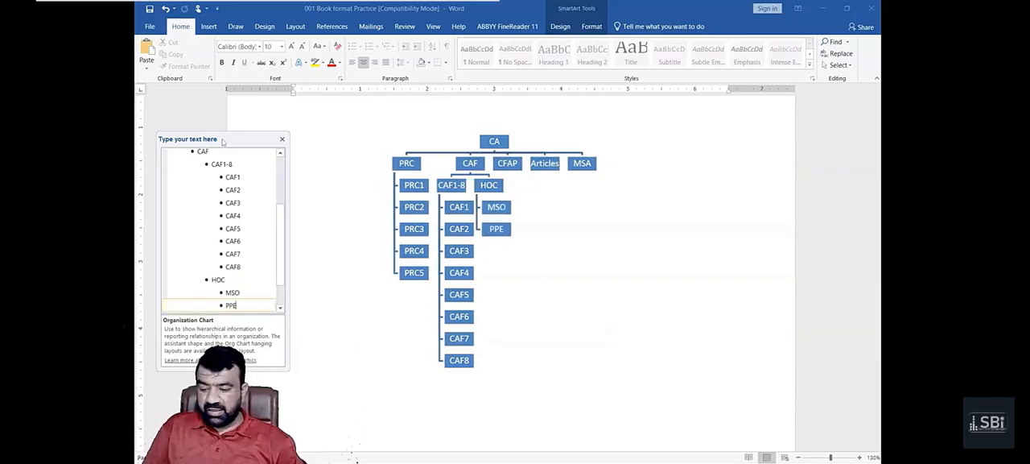
- Add the entries CFAP1, CFPA2, CFAP3 and CFAP4 one level below CFAP in the chart outline
key(Down)
key(Return)
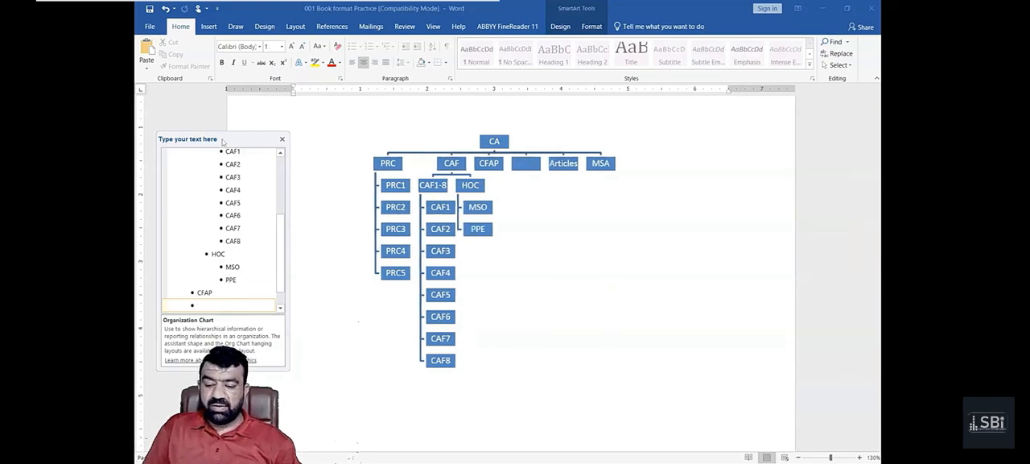
key(Tab)
text(CFAP1)
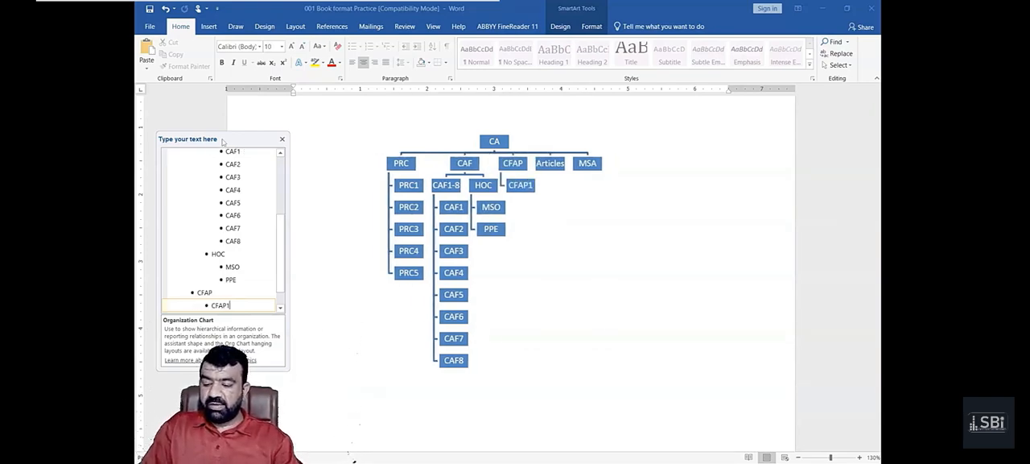
key(Return)
text(CFPA2)
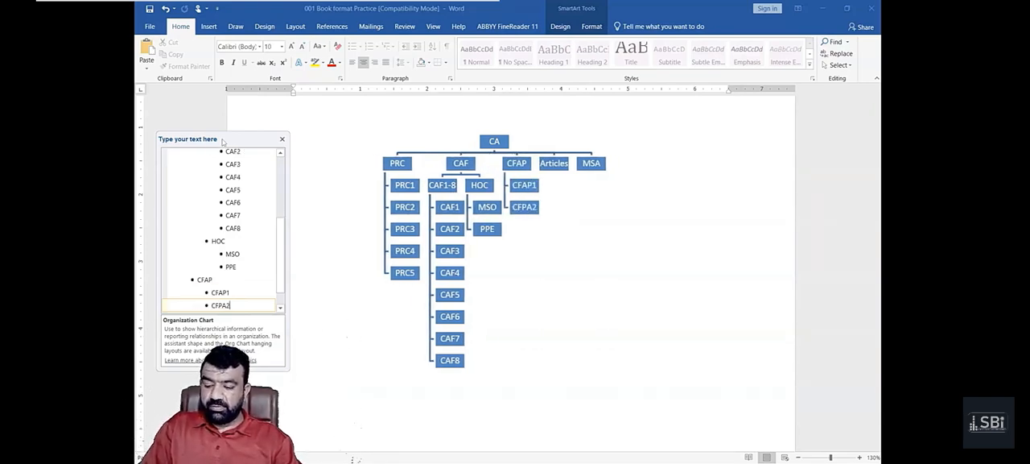
key(Return)
text(CFAP3)
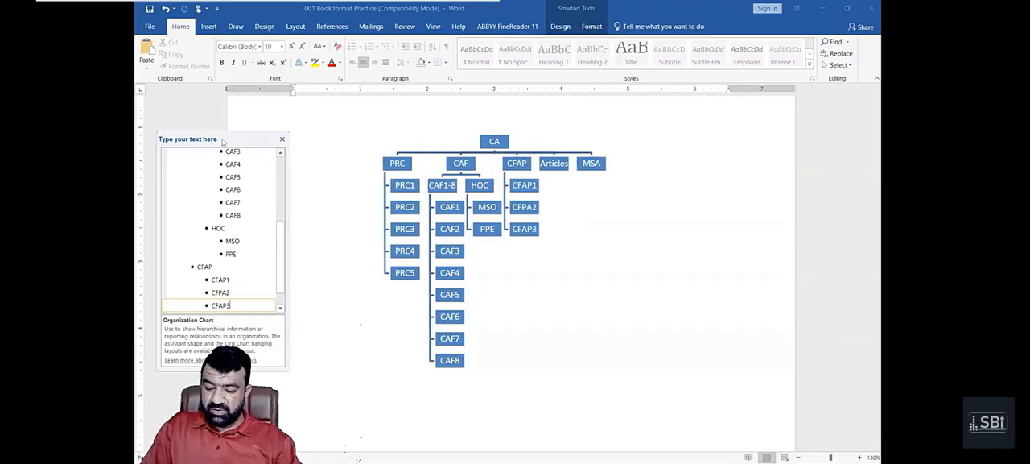
key(Return)
text(CFAP4)
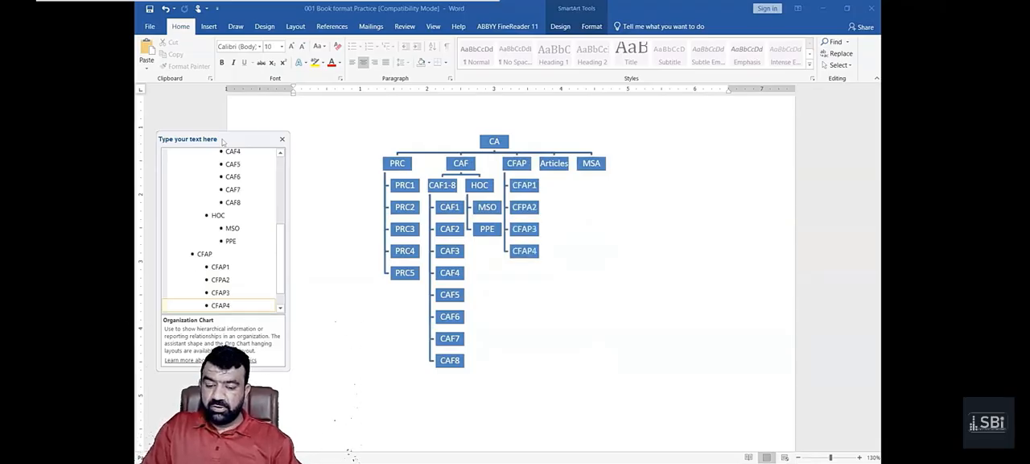
- Add the entries CFAP5 and CFAP6 after CFAP4 on the same level
key(Return)
text(CFPA)
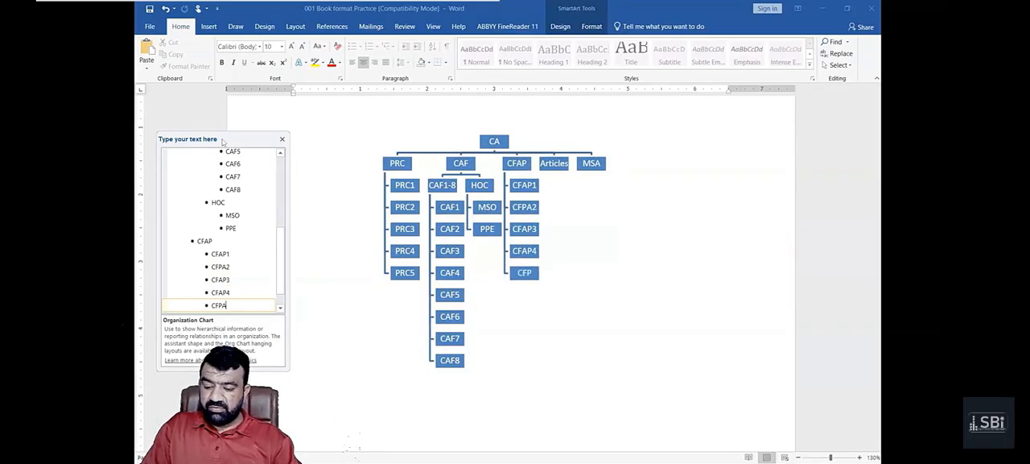
key(BackSpace)
key(BackSpace)
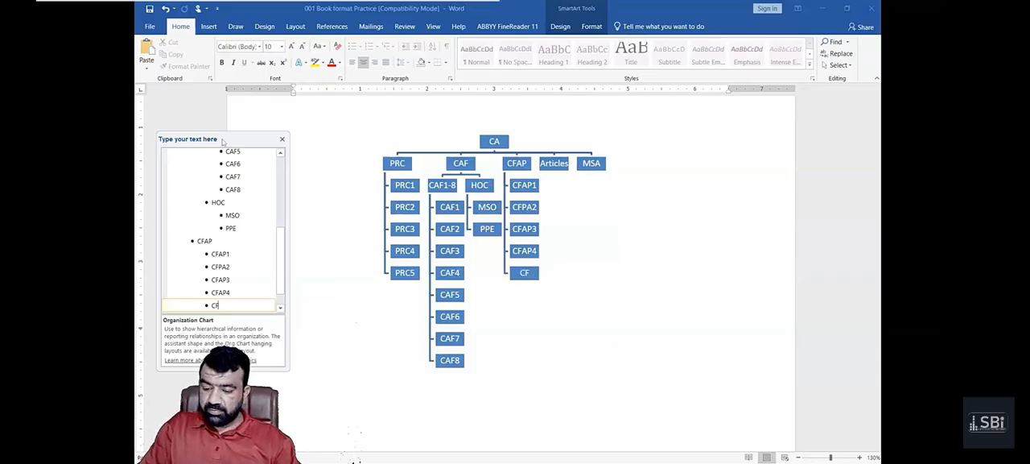
text(AP5)
key(Return)
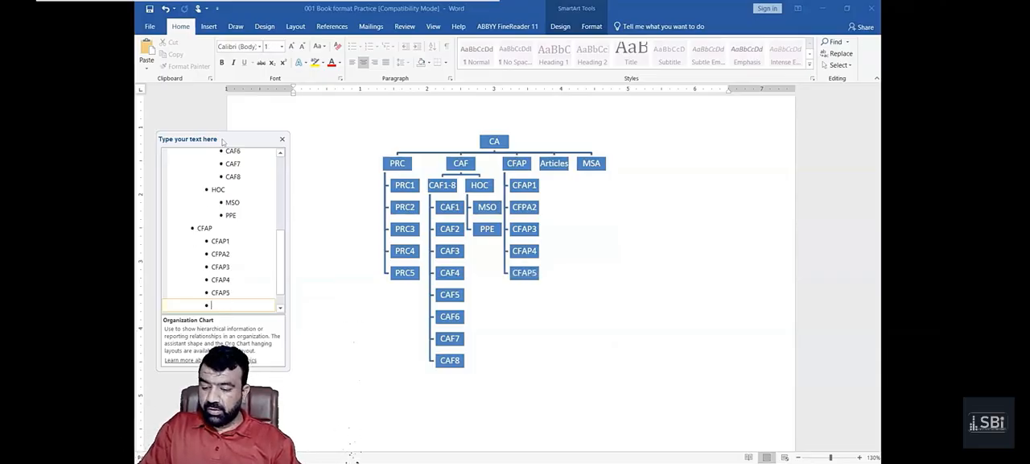
text(CFAP6)
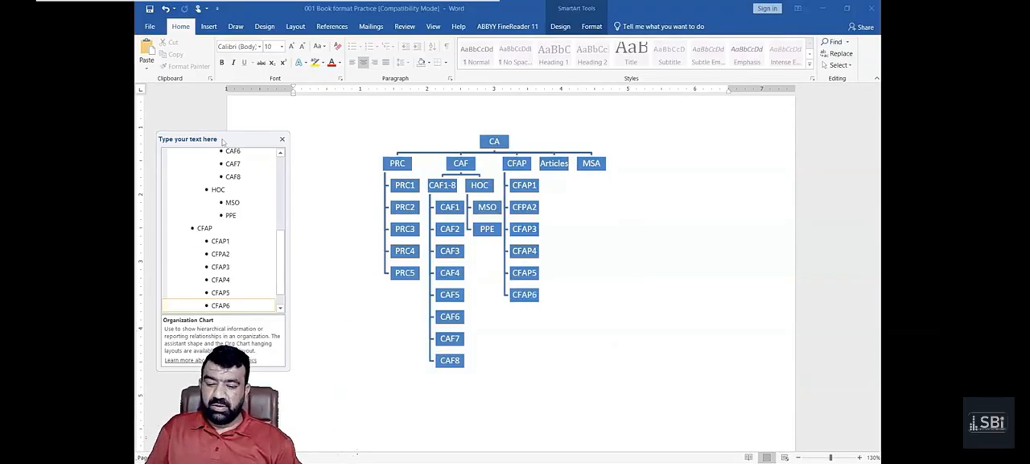
- Add the entries MSA1 and MSA@ one level below MSA and close the text outline
key(Down)
key(Down)
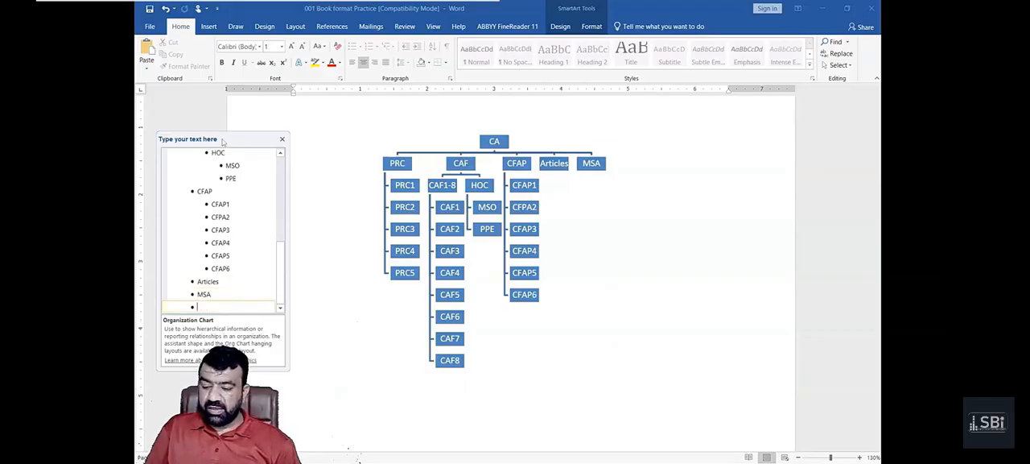
key(Return)
key(Tab)
text(MSA1)
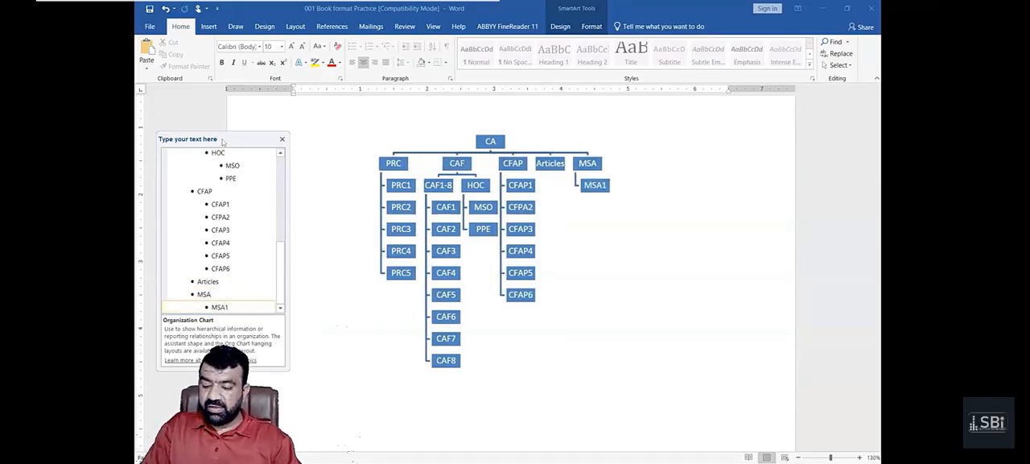
key(Return)
text(MSA@)
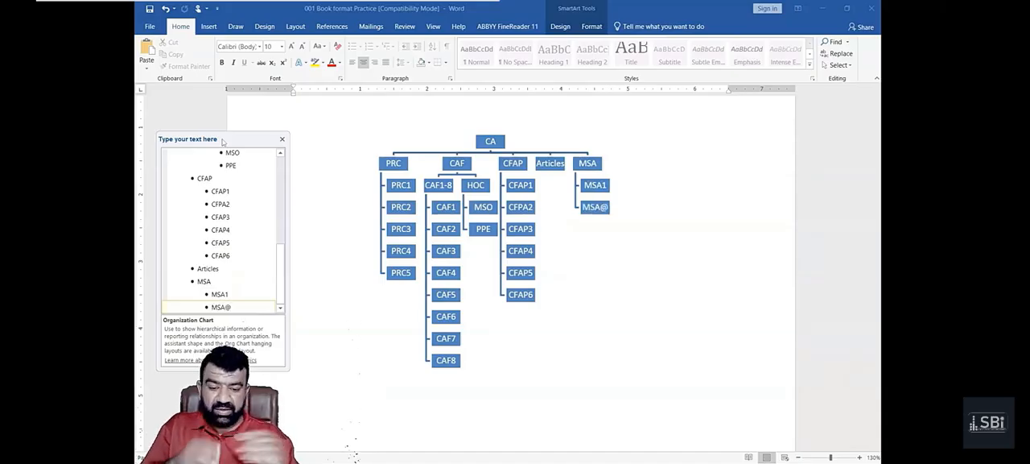
click(280, 143)
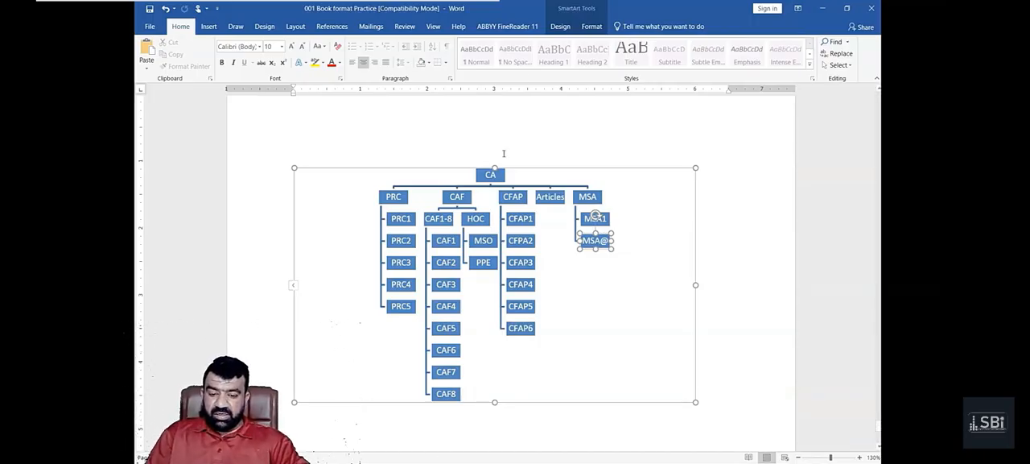
- Enlarge the organization chart's frame vertically to a height of about 5 inches
drag(495, 167, 492, 122)
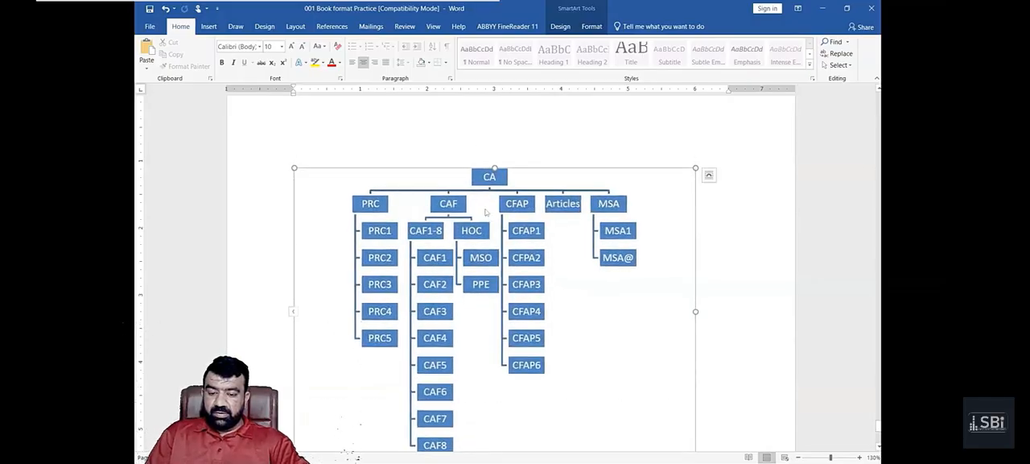
scroll(483, 224, down, 2)
drag(494, 387, 501, 437)
scroll(484, 393, down, 1)
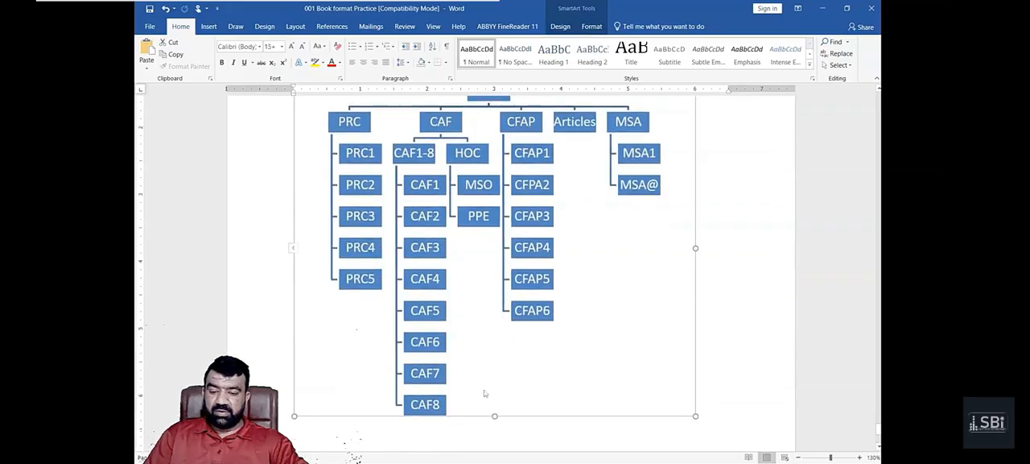
scroll(483, 393, up, 2)
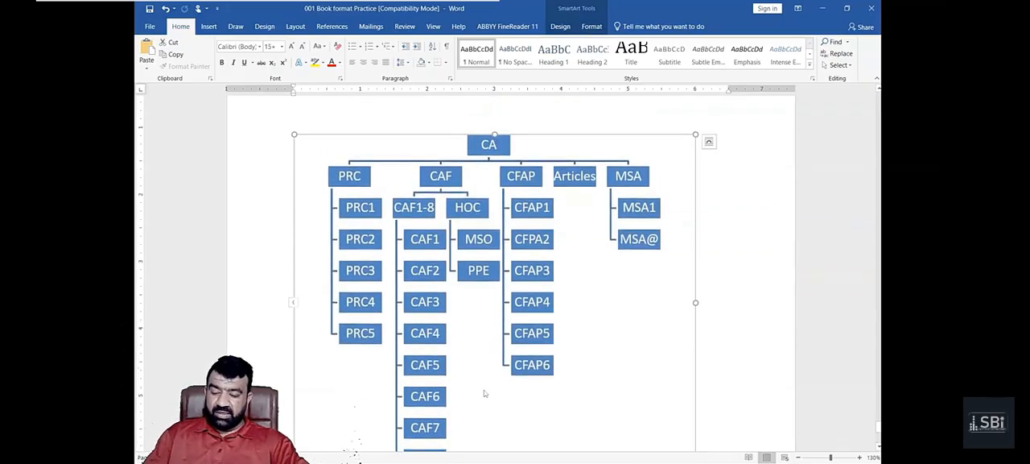
scroll(484, 394, down, 1)
click(530, 318)
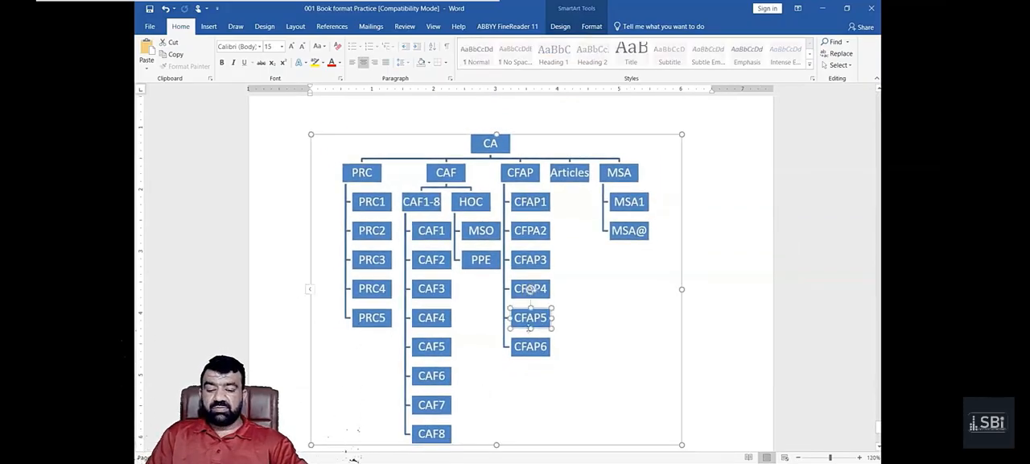
click(606, 327)
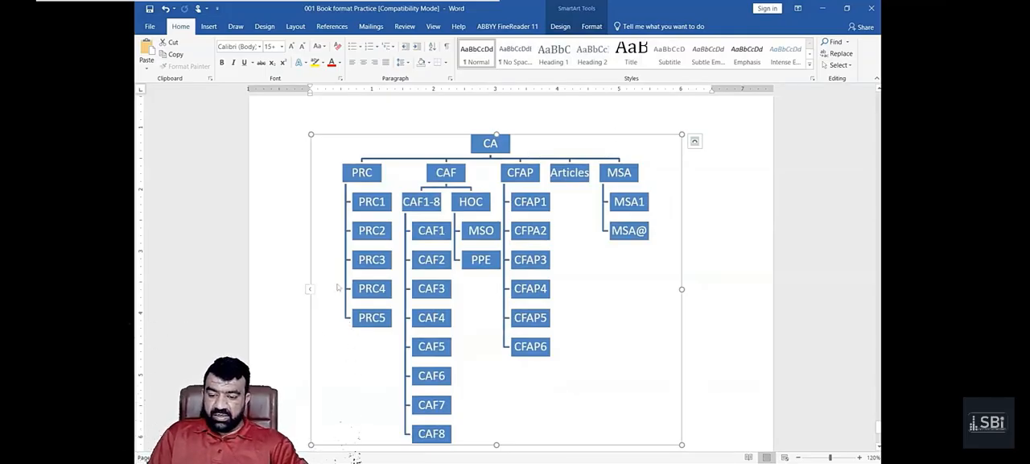
- Reopen the text outline, correct the MSA@ label to MSA2, and close the outline
click(309, 289)
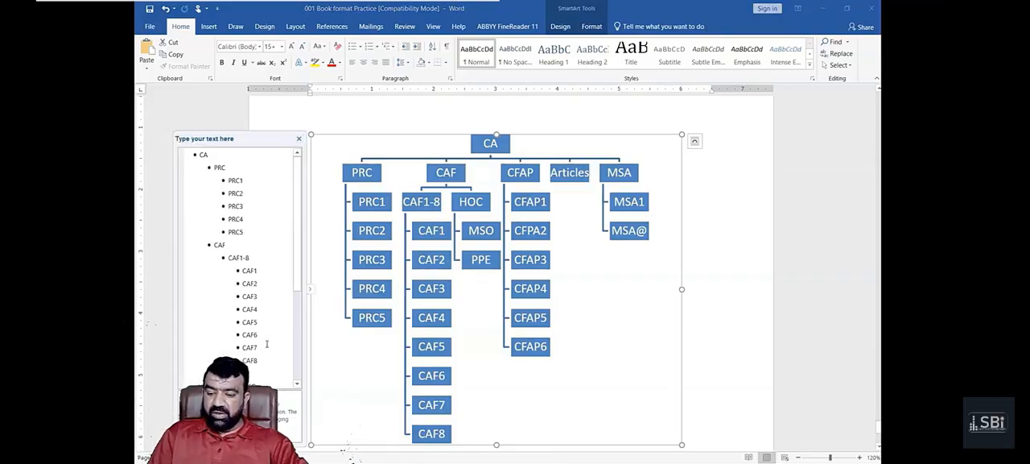
scroll(267, 343, down, 5)
click(629, 231)
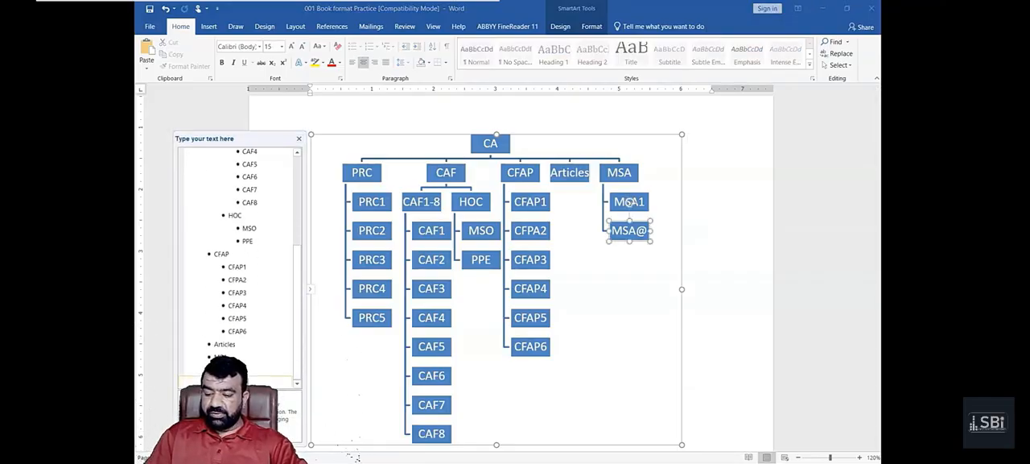
key(BackSpace)
text(2)
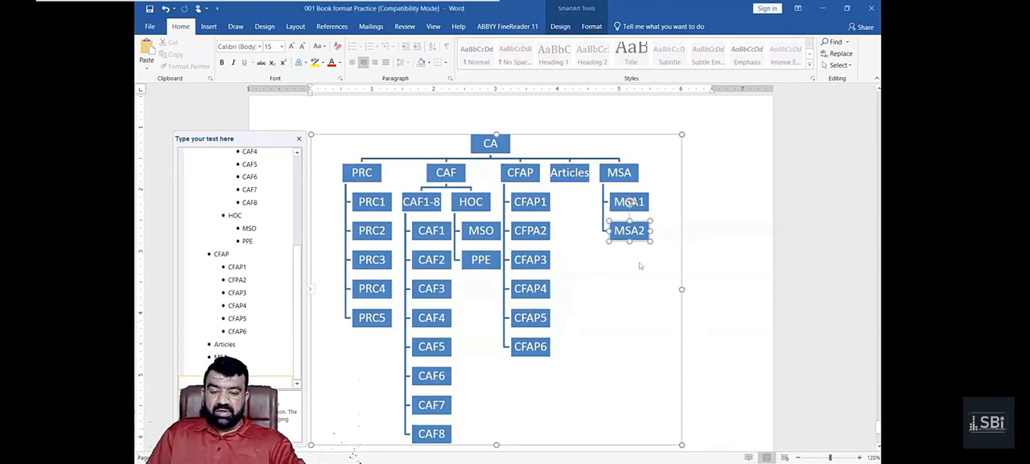
click(581, 206)
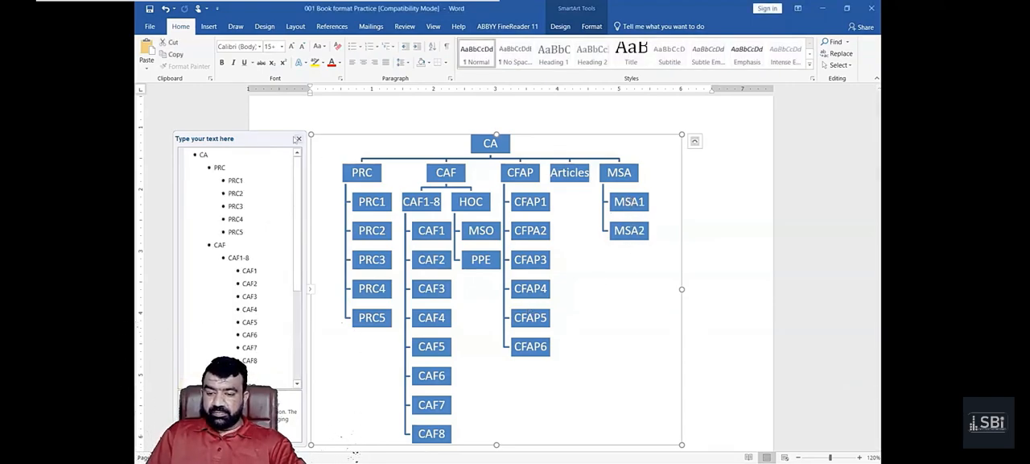
click(297, 139)
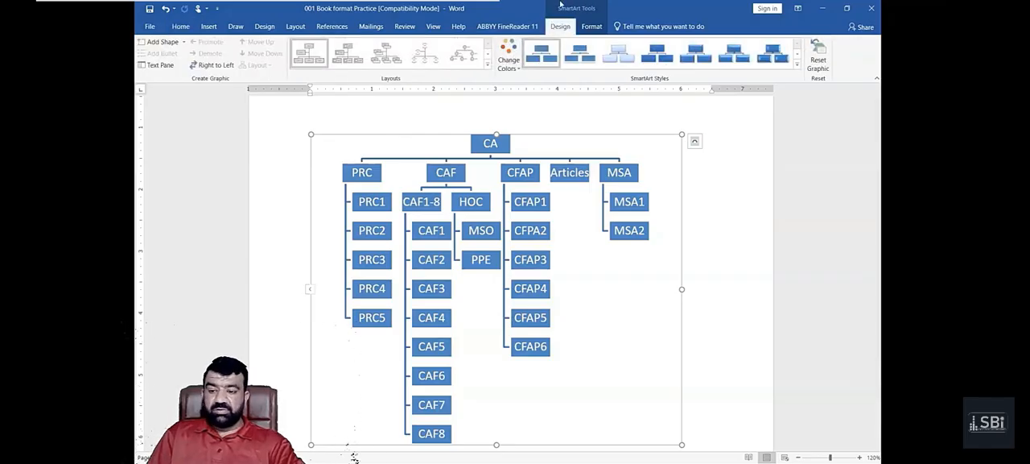
- Try the chart in the picture-box, name-and-title and circle-picture hierarchy layouts
click(486, 70)
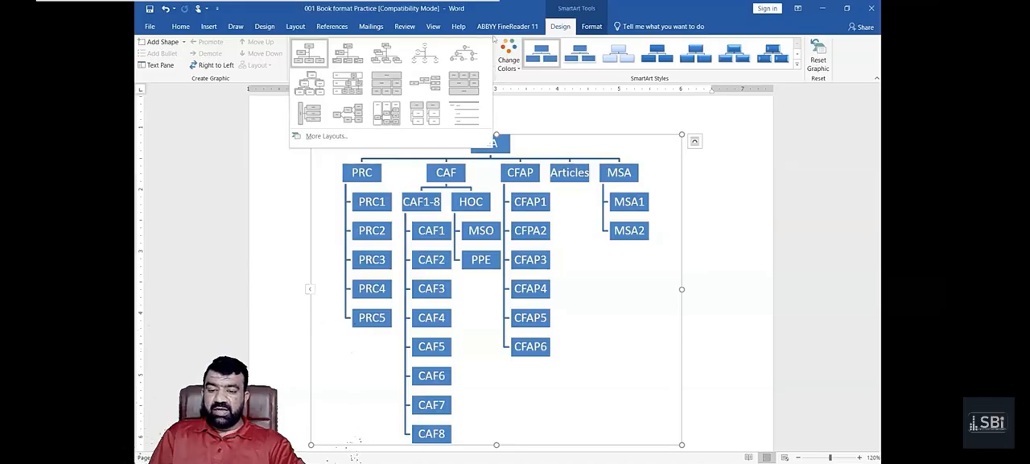
click(535, 112)
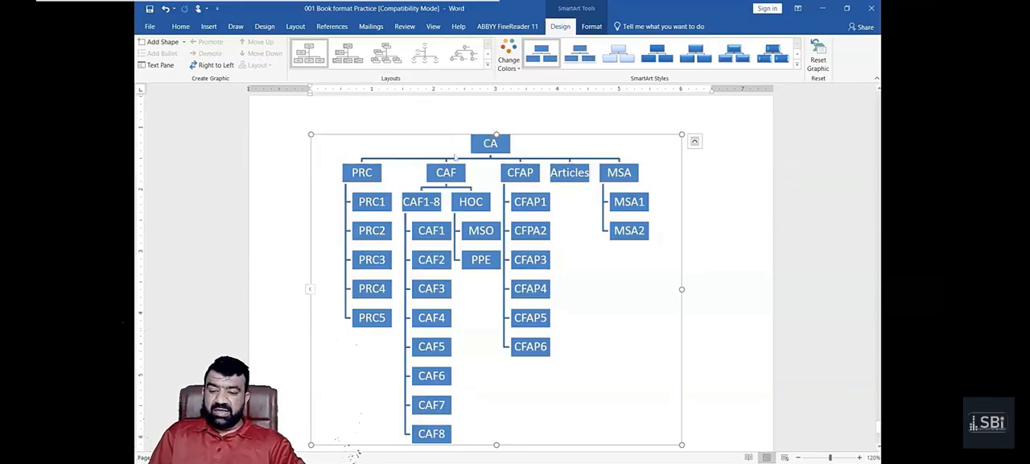
click(356, 60)
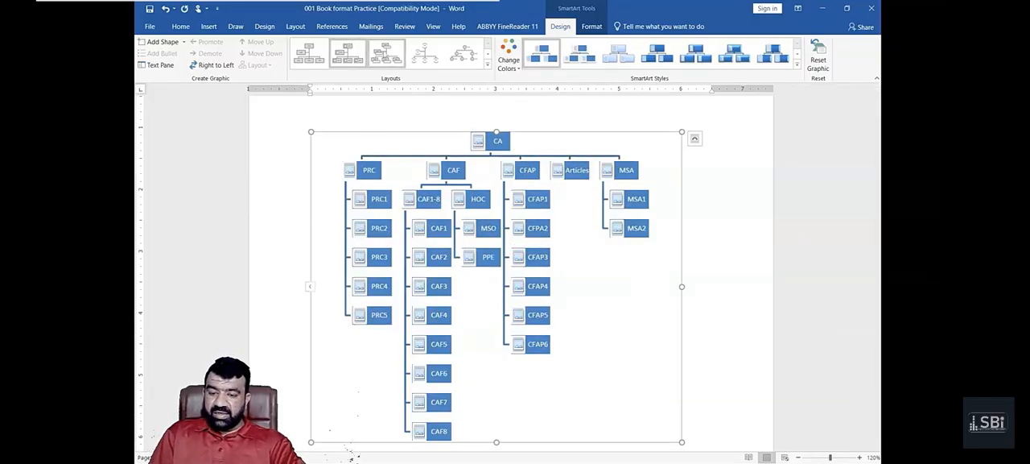
click(394, 51)
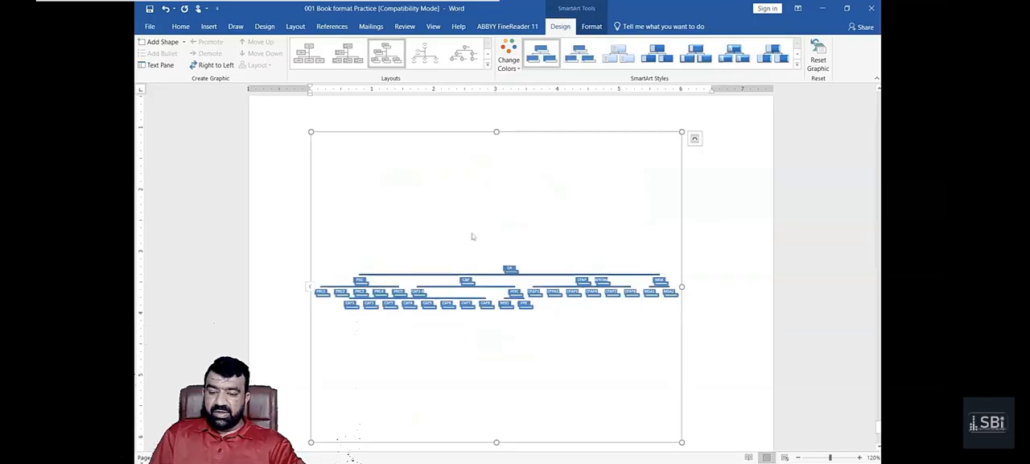
click(457, 58)
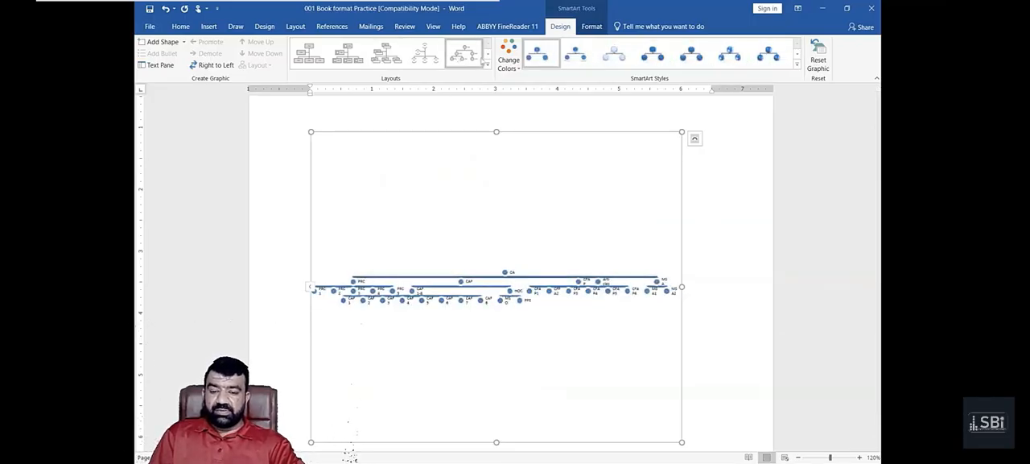
- Try the chart in the plain hierarchy, labeled hierarchy and table-style block layouts
click(486, 55)
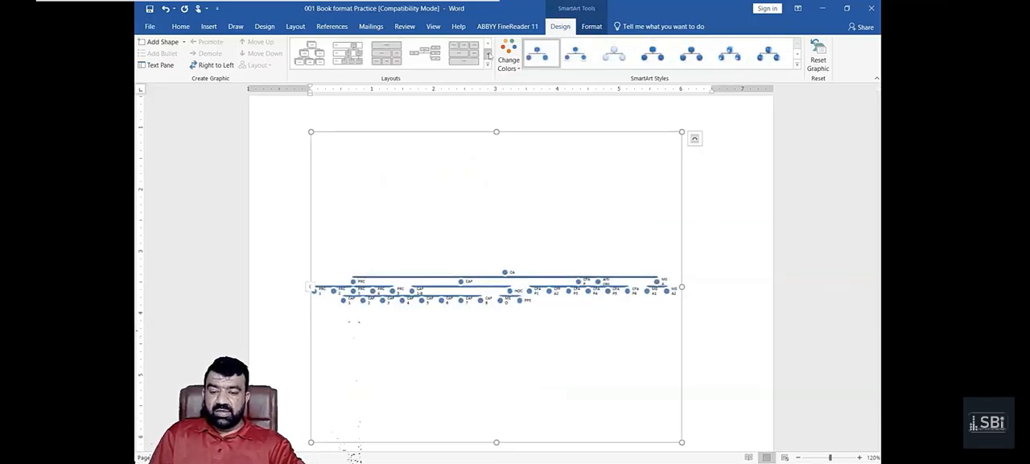
click(307, 68)
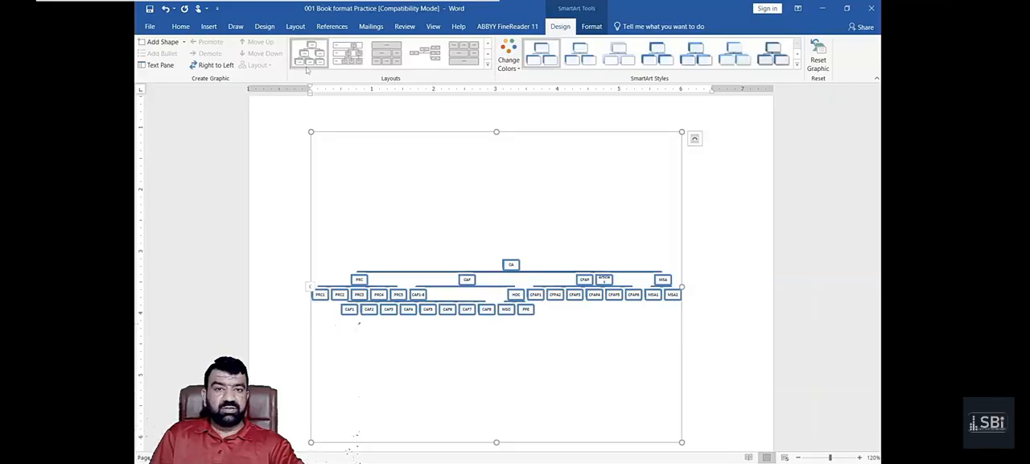
click(348, 66)
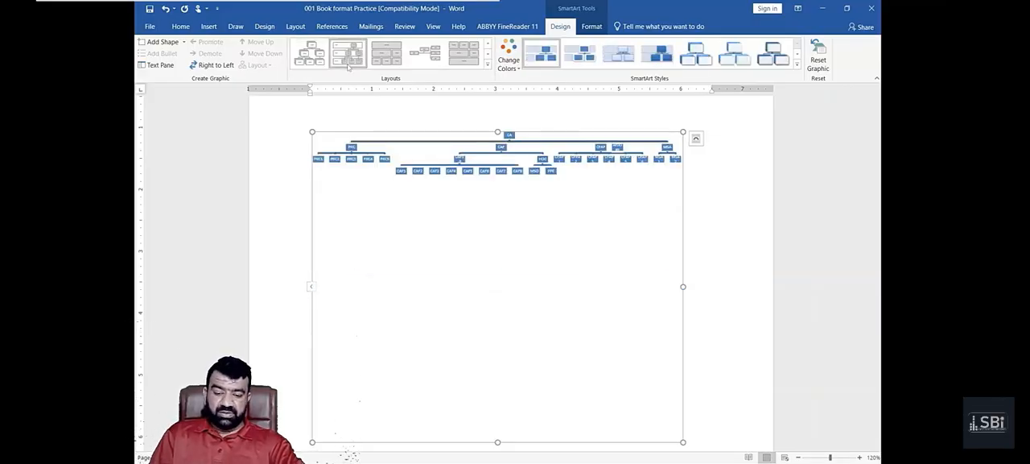
click(387, 53)
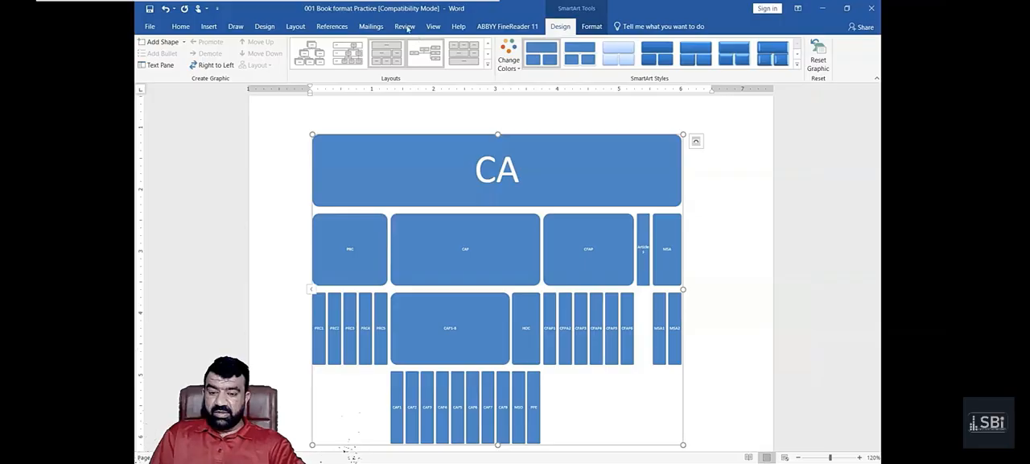
- Try the horizontal branching layout and switch the chart back to the Organization Chart layout
click(424, 55)
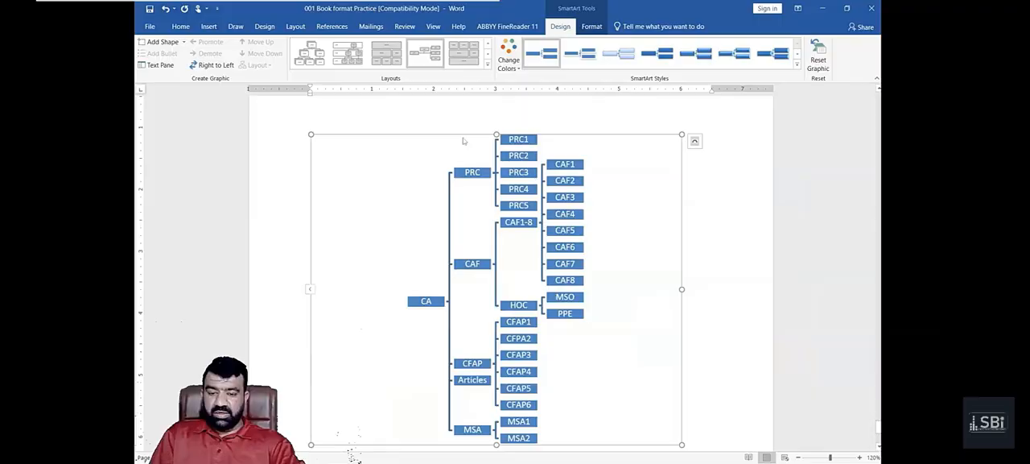
click(487, 64)
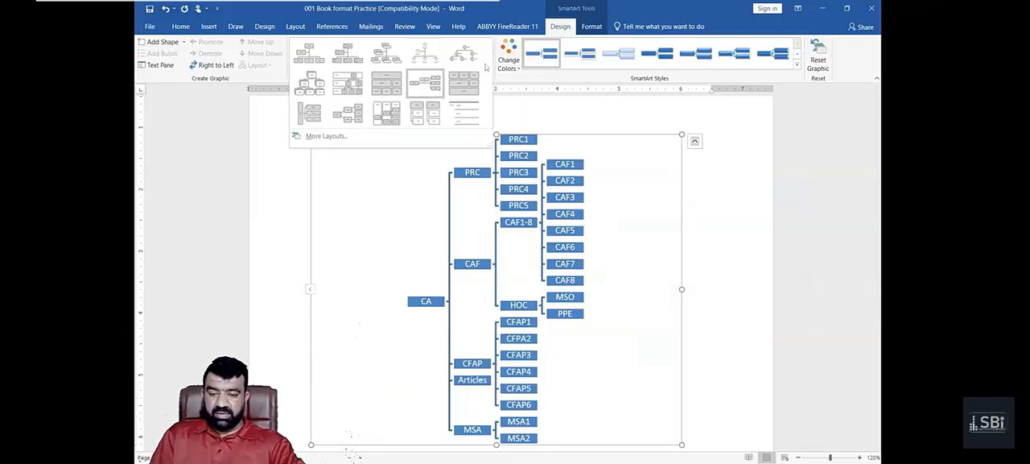
click(301, 65)
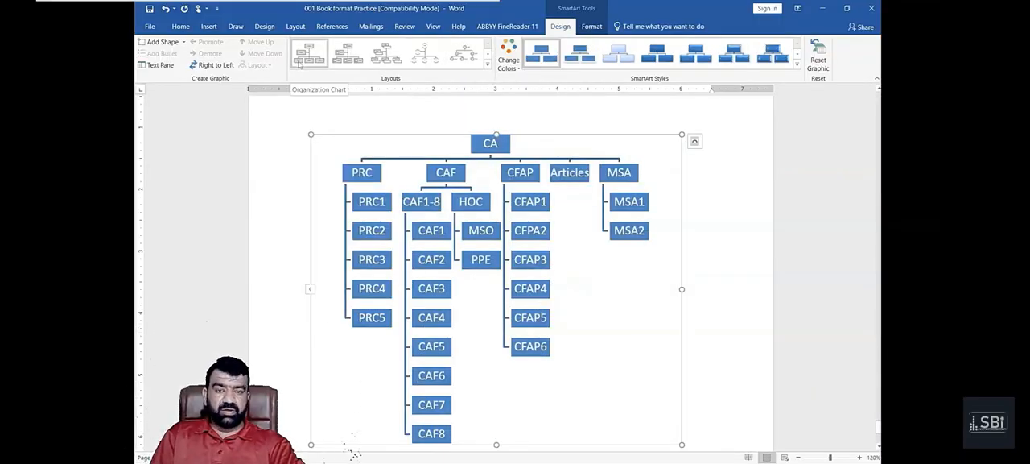
- Try the chart in the dark outlined theme colors, the fourth Colorful variation and the fourth Accent 2 red gradient
click(512, 61)
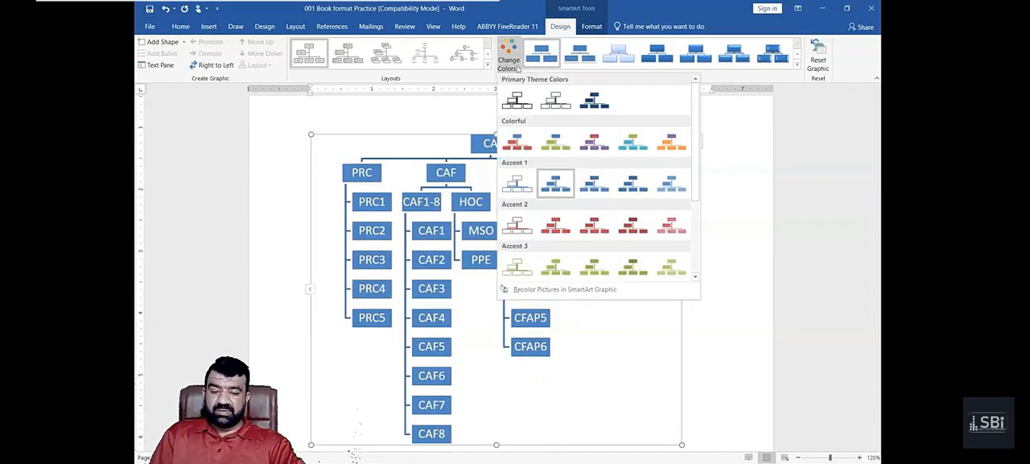
click(517, 99)
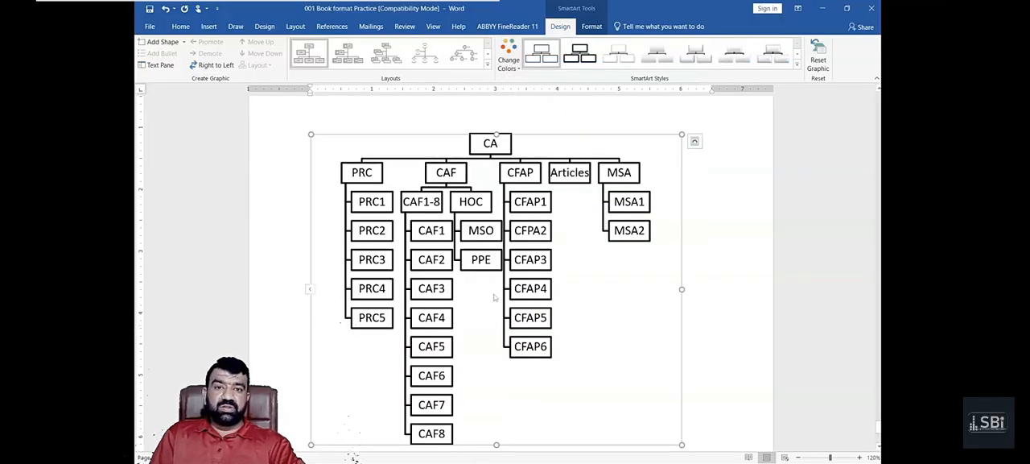
click(516, 67)
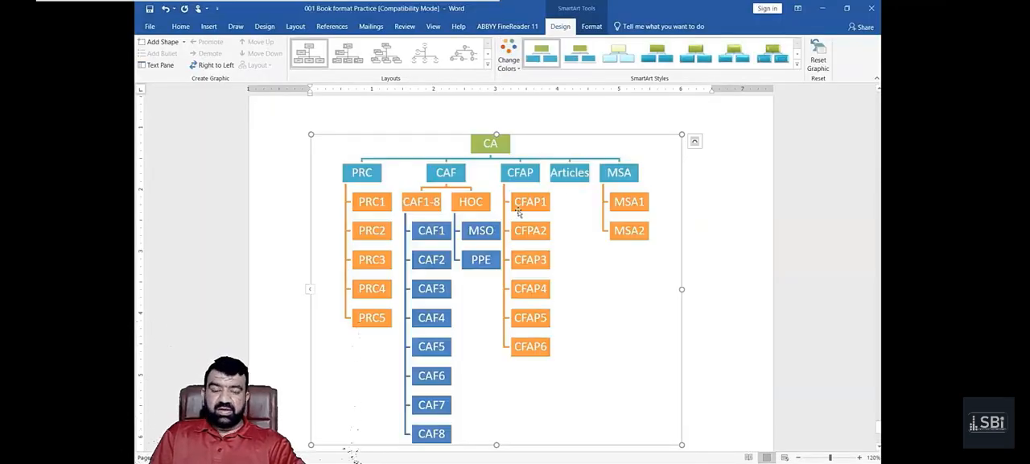
click(509, 56)
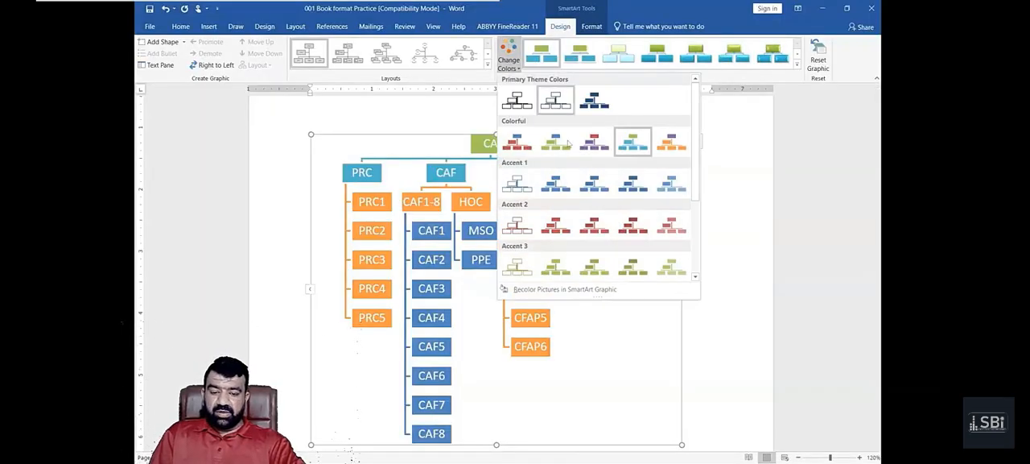
click(631, 229)
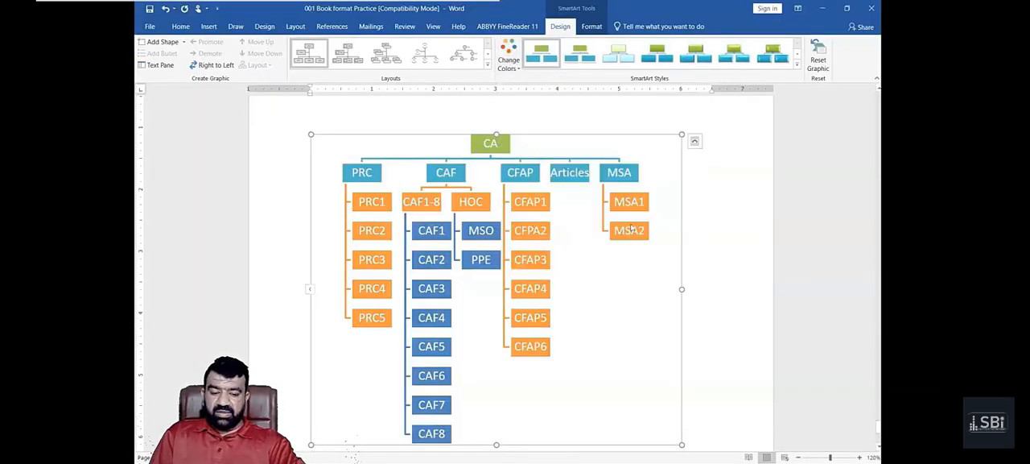
- Recolor the chart with the second Colorful variation and apply the pale third SmartArt style after comparing it with Polished
click(515, 55)
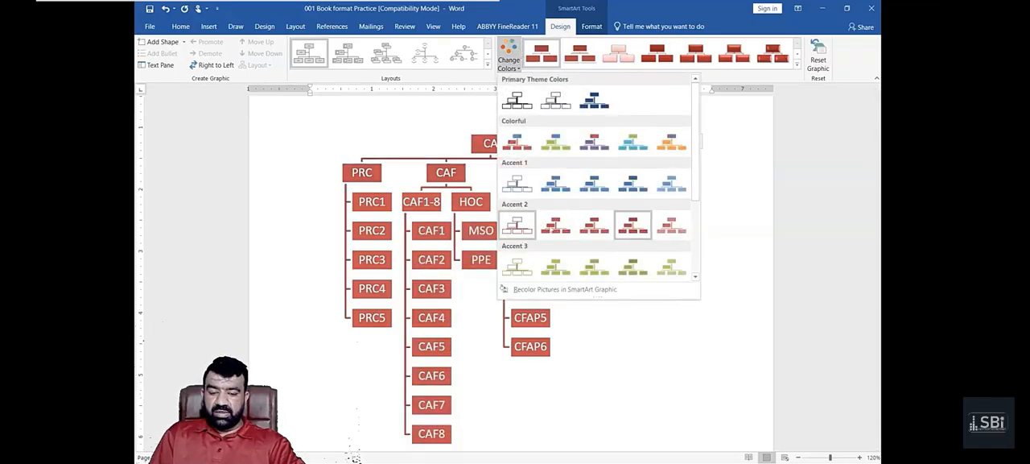
click(556, 148)
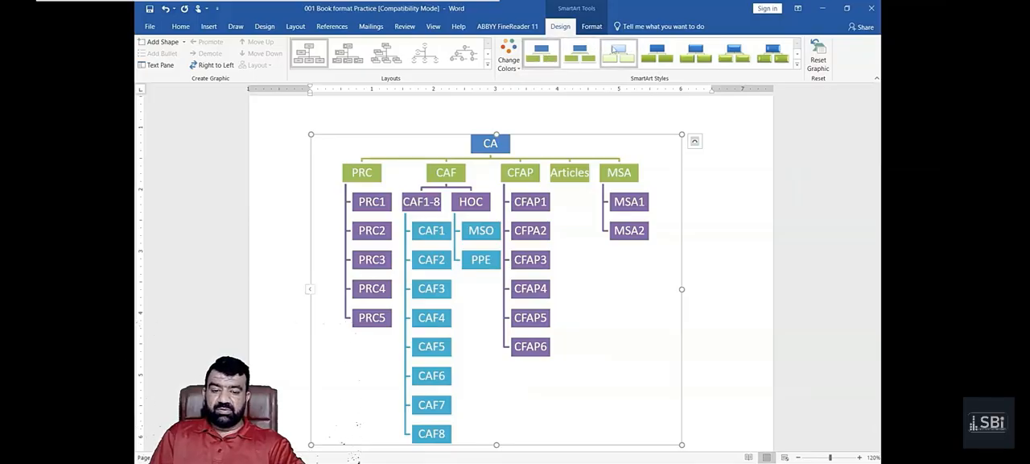
click(619, 52)
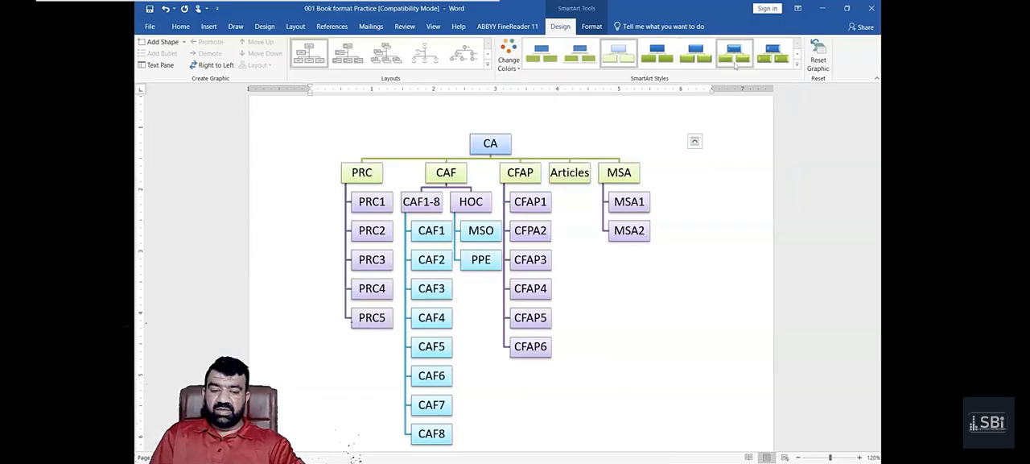
click(735, 66)
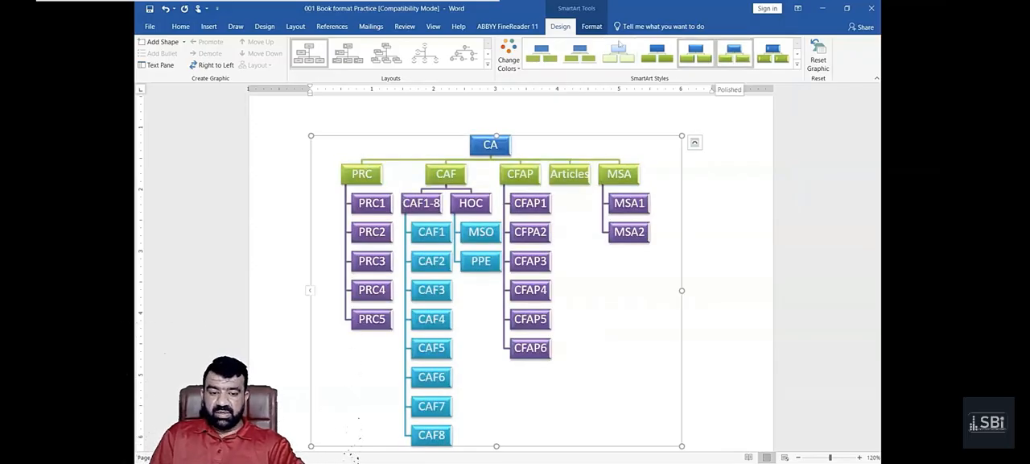
click(618, 52)
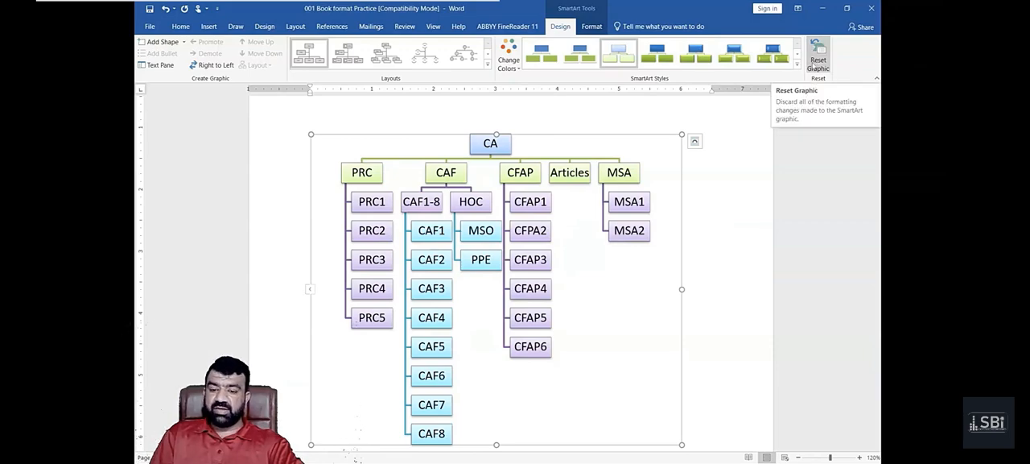
- Fill the MSO box with the standard dark red and make its text white
click(746, 164)
click(568, 191)
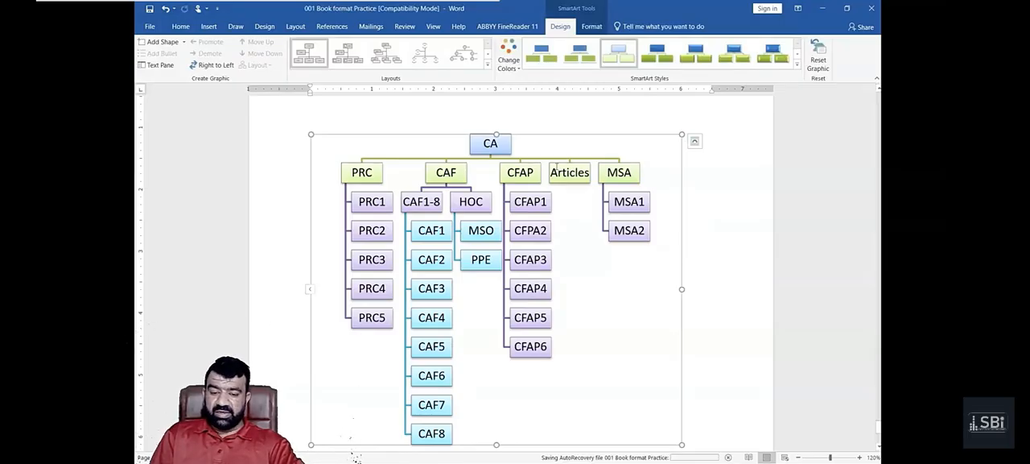
click(489, 223)
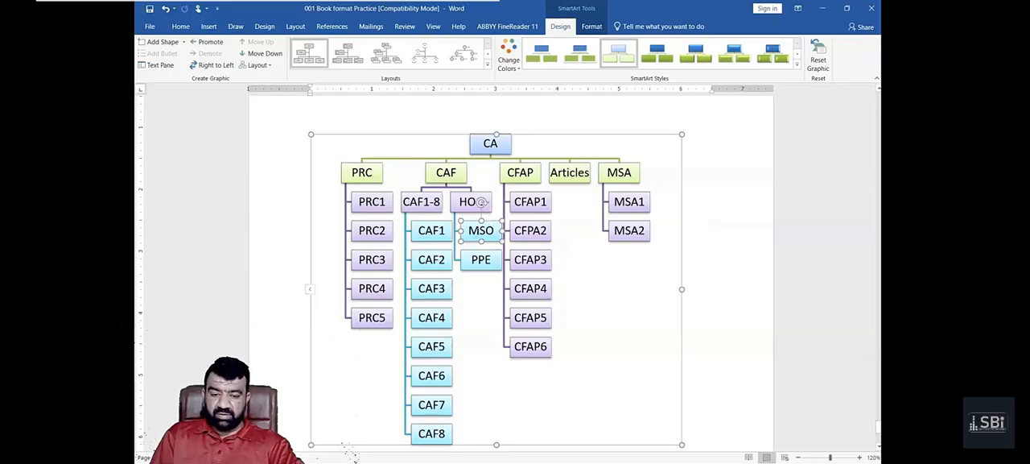
click(584, 29)
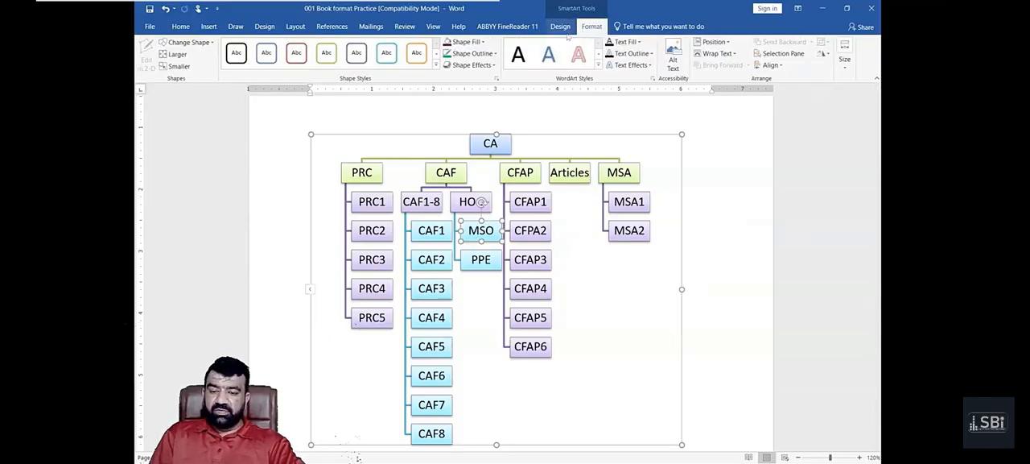
click(467, 41)
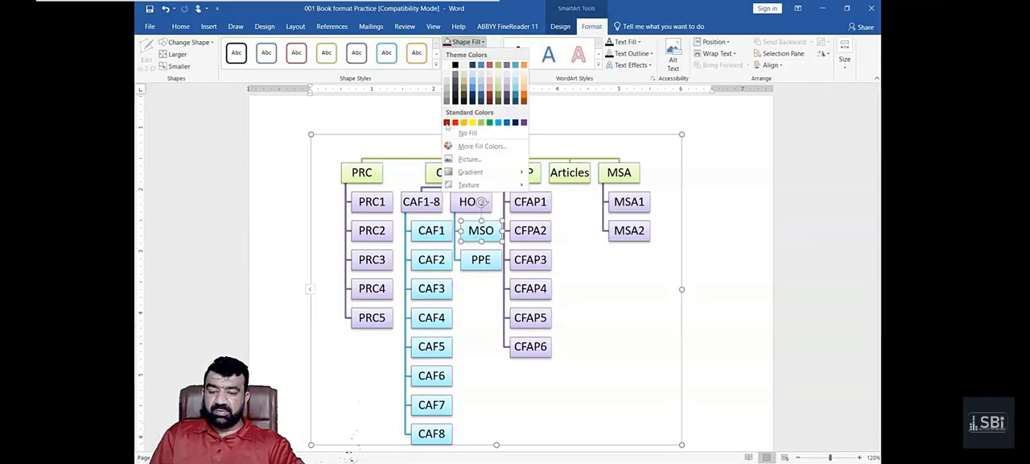
click(447, 124)
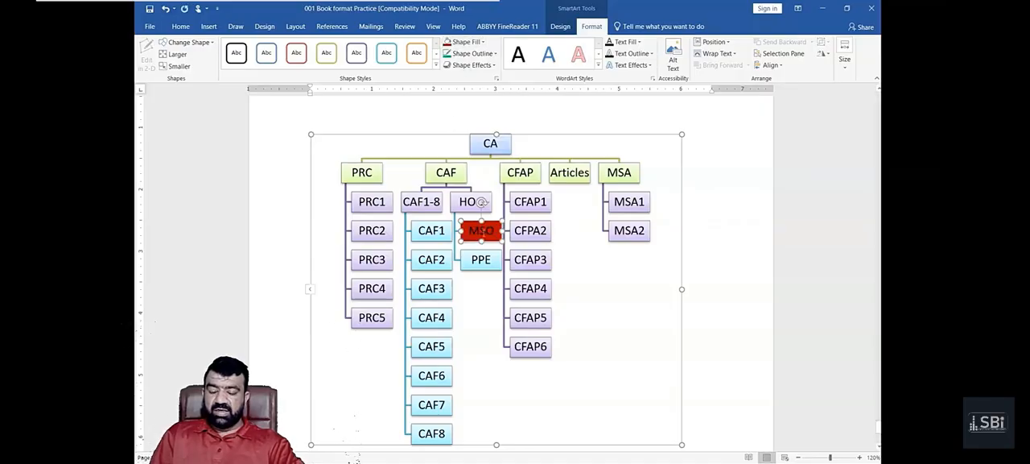
click(625, 42)
click(610, 77)
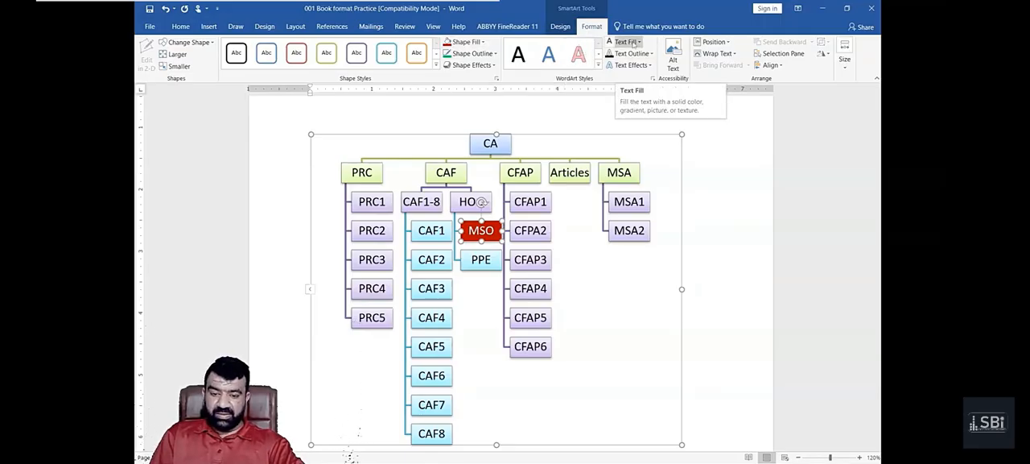
- Change the shape of the red MSO box to a hexagon
click(185, 42)
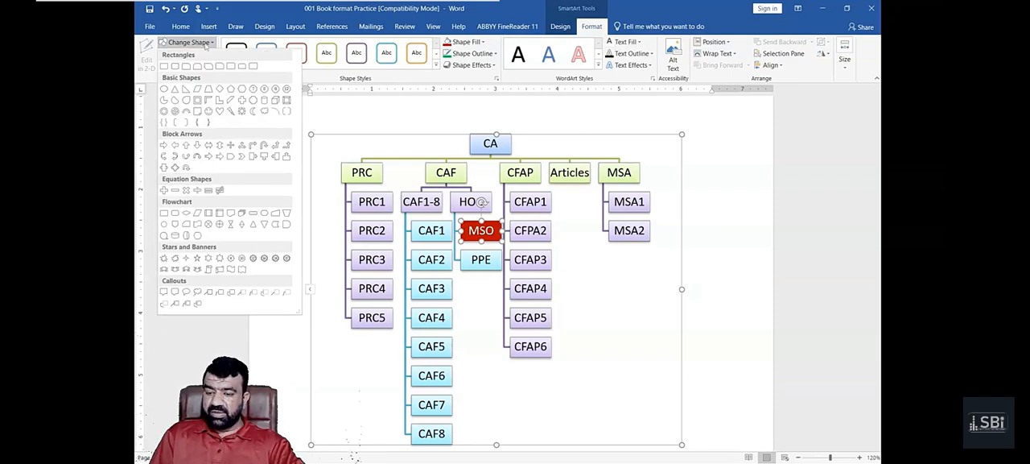
click(243, 90)
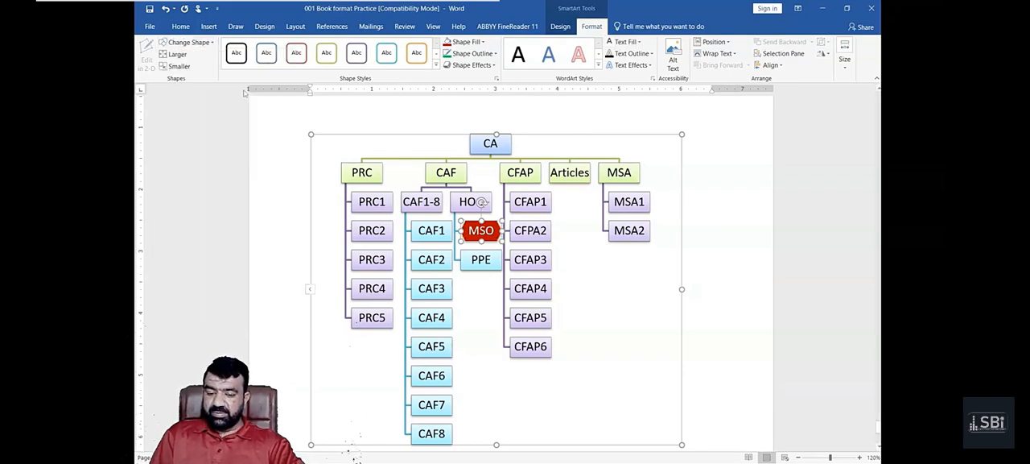
click(254, 238)
click(464, 289)
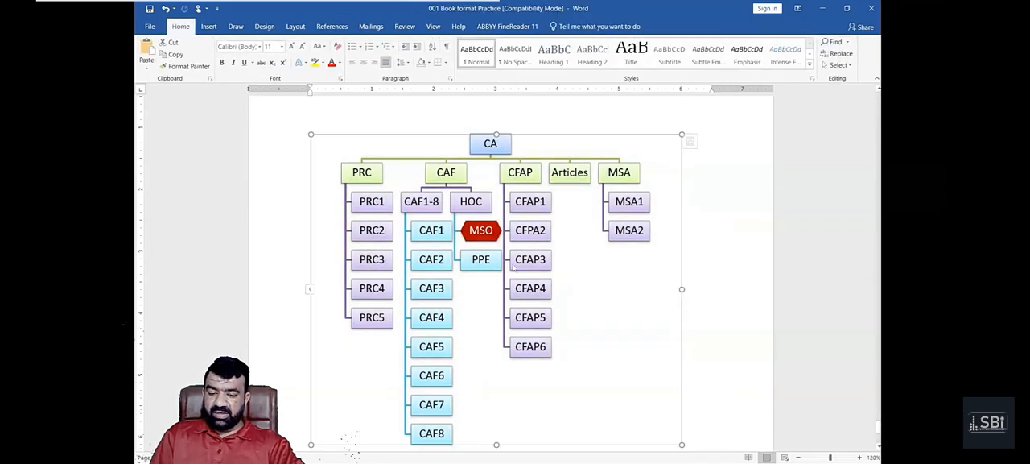
click(480, 230)
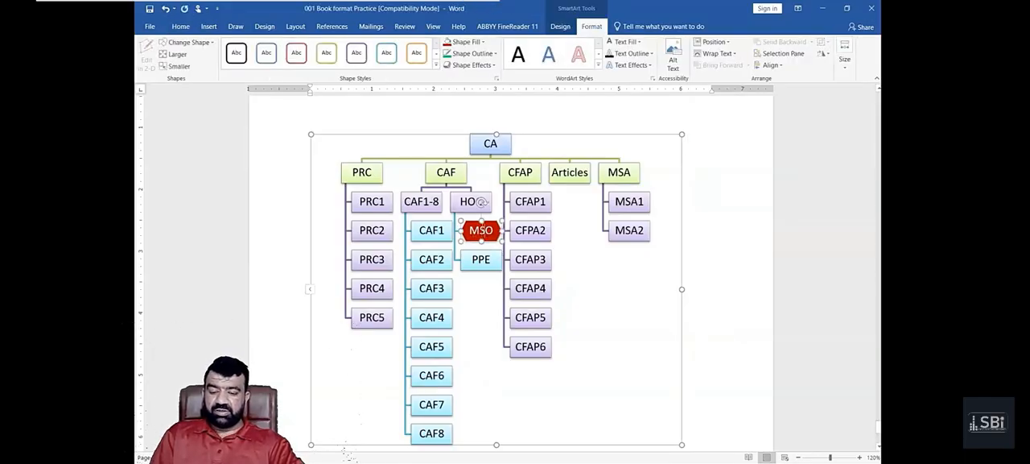
click(586, 271)
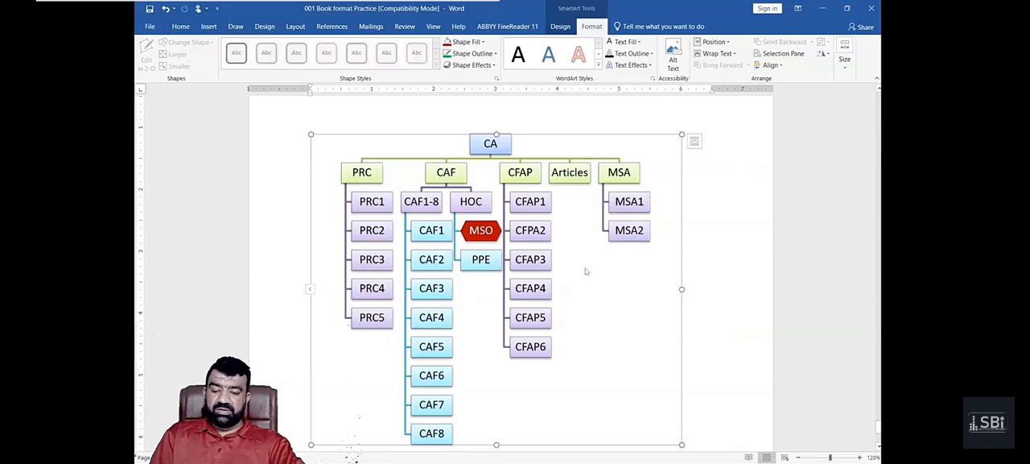
click(481, 233)
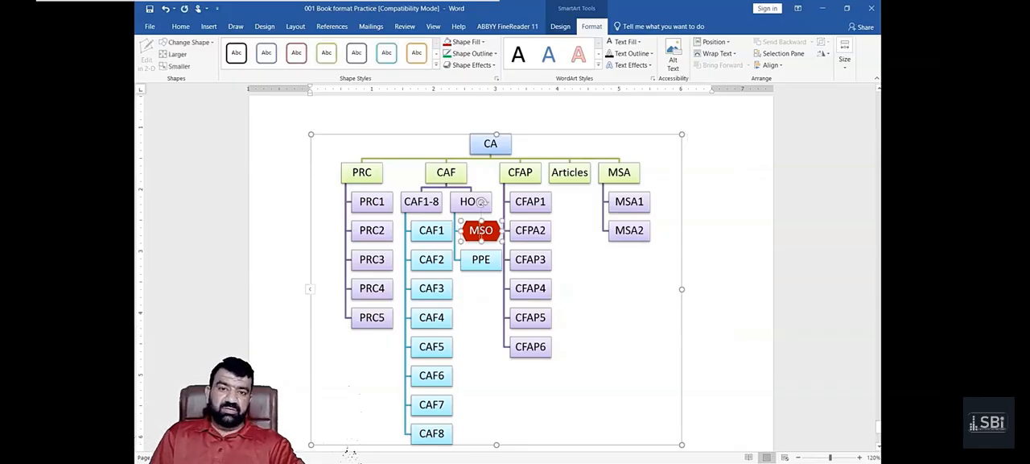
- Reduce the text of the whole chart to size 10 and change its font to Bahnschrift
click(396, 140)
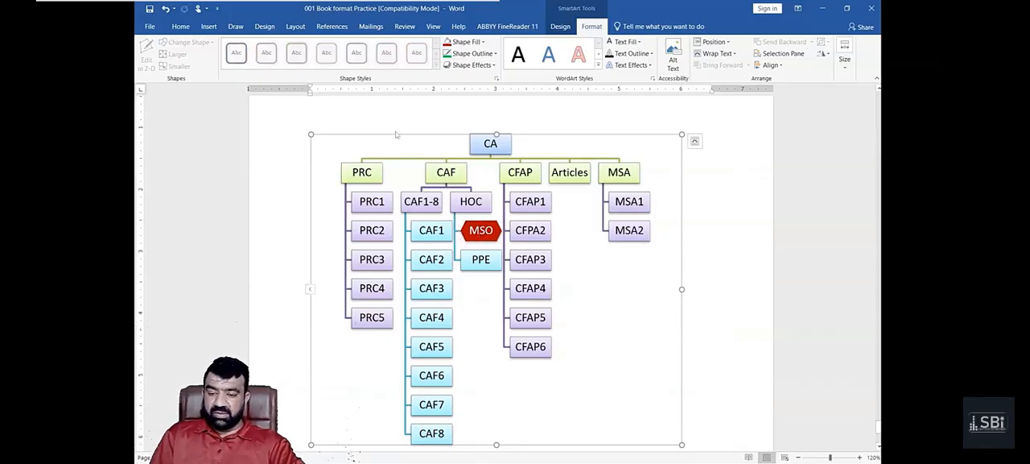
click(181, 26)
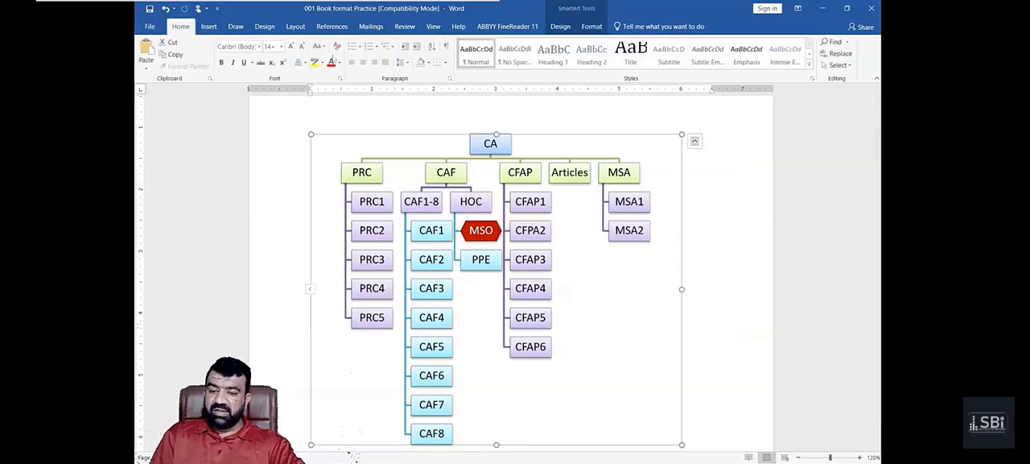
click(303, 47)
click(303, 47)
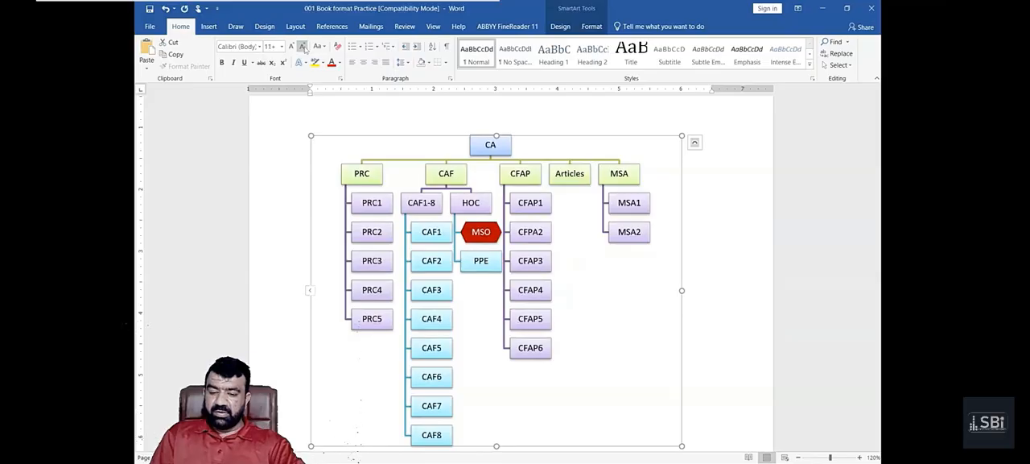
click(302, 46)
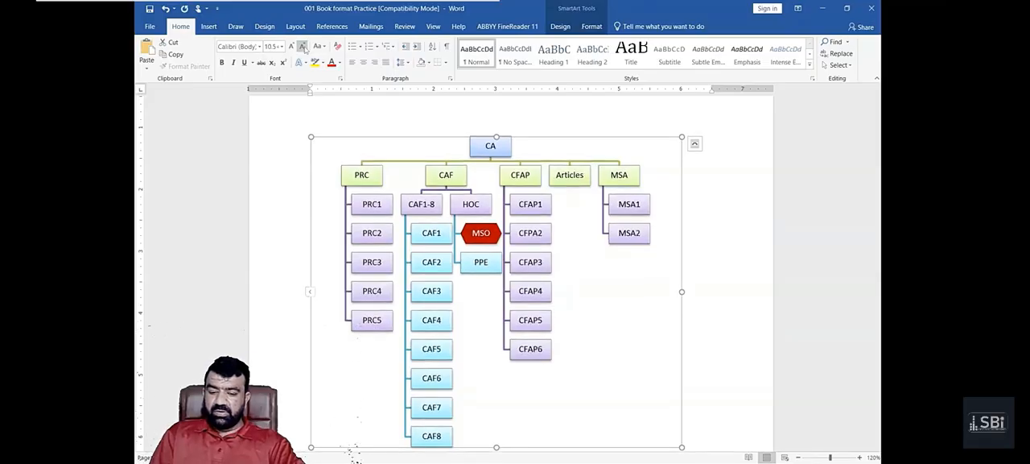
click(303, 47)
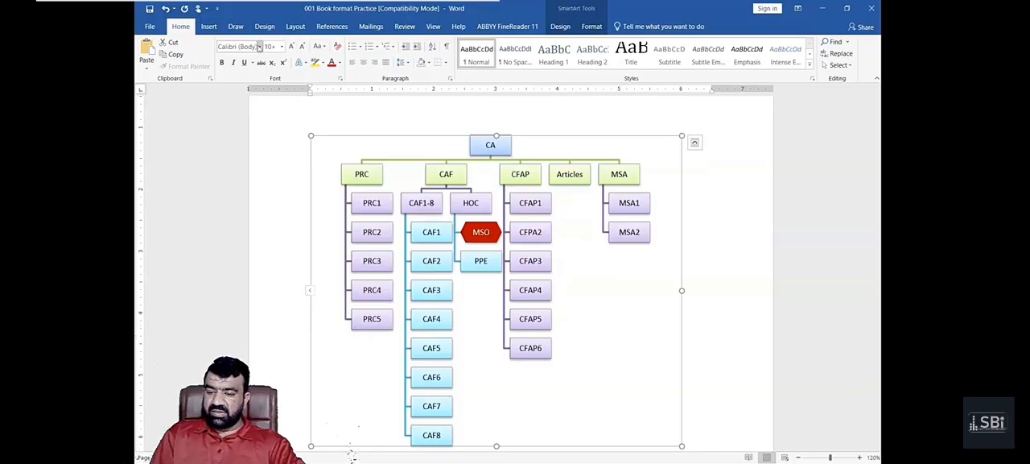
click(260, 48)
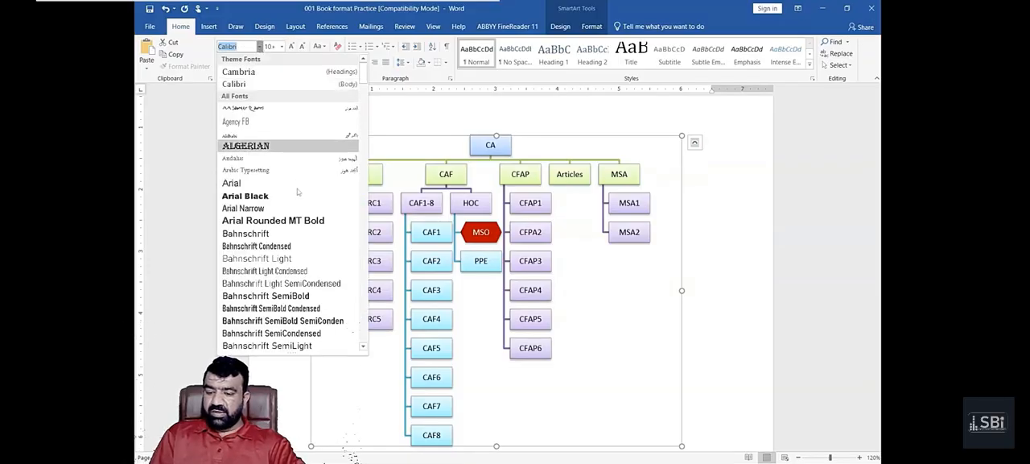
scroll(290, 247, down, 3)
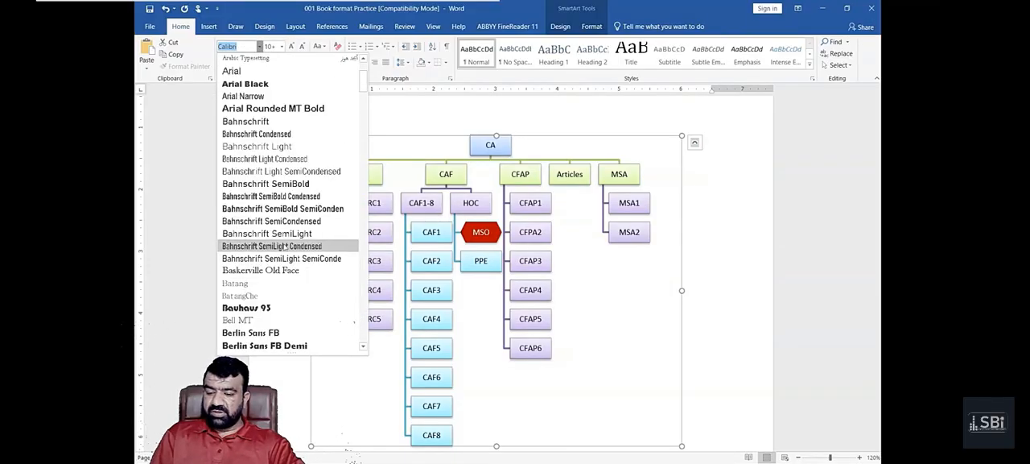
click(270, 211)
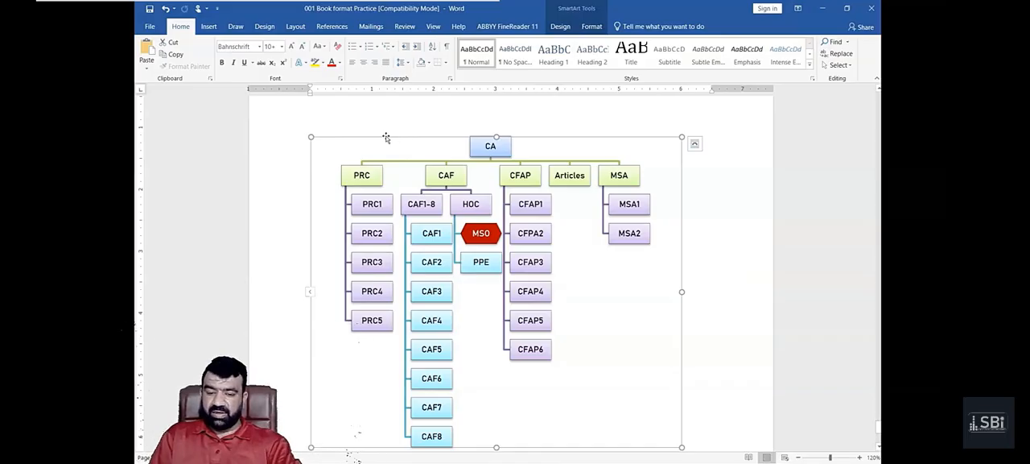
- Enlarge the text of the top-level CA box to size 16
click(490, 146)
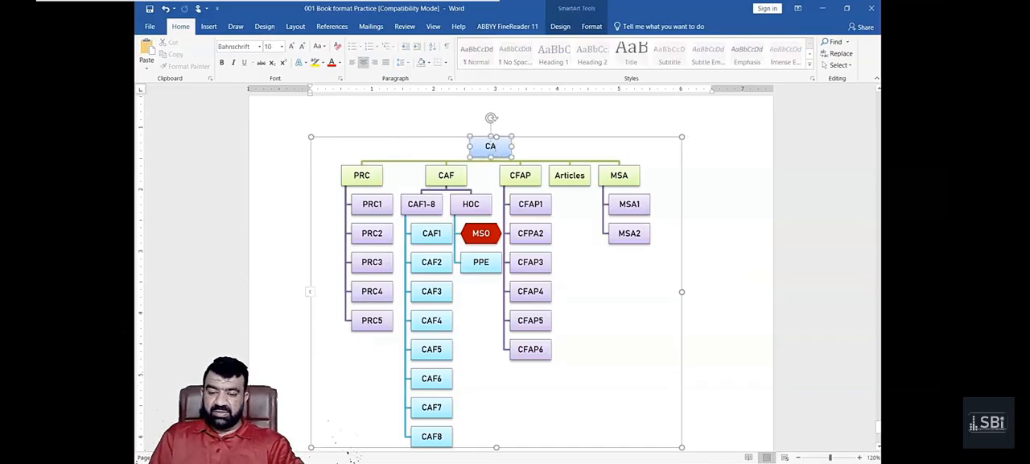
click(570, 28)
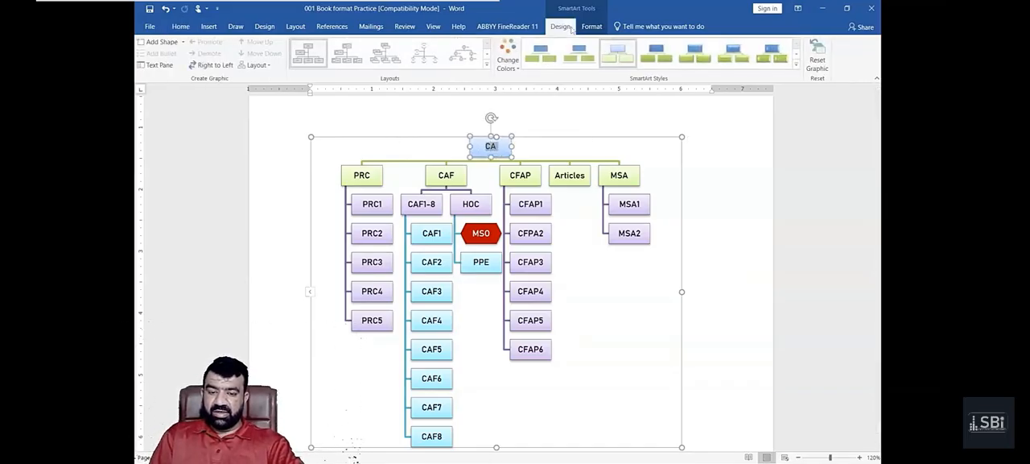
click(181, 27)
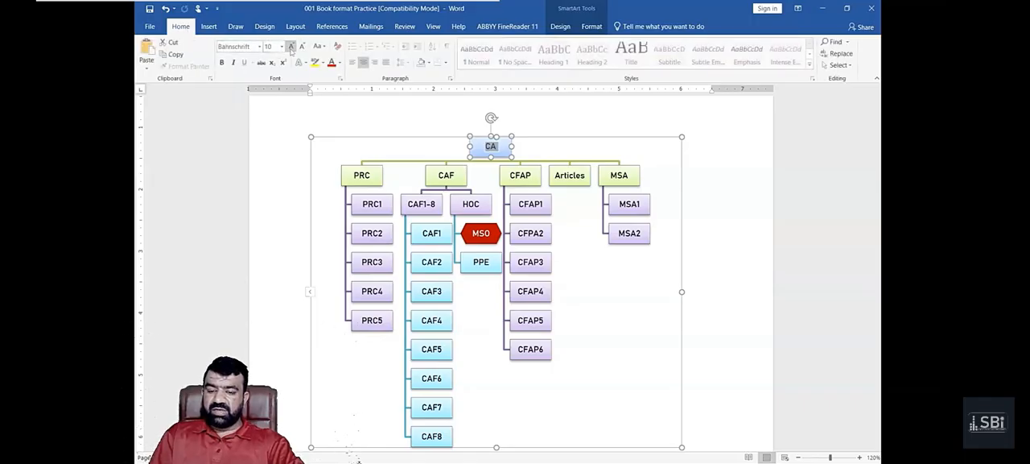
click(291, 47)
click(292, 47)
click(291, 46)
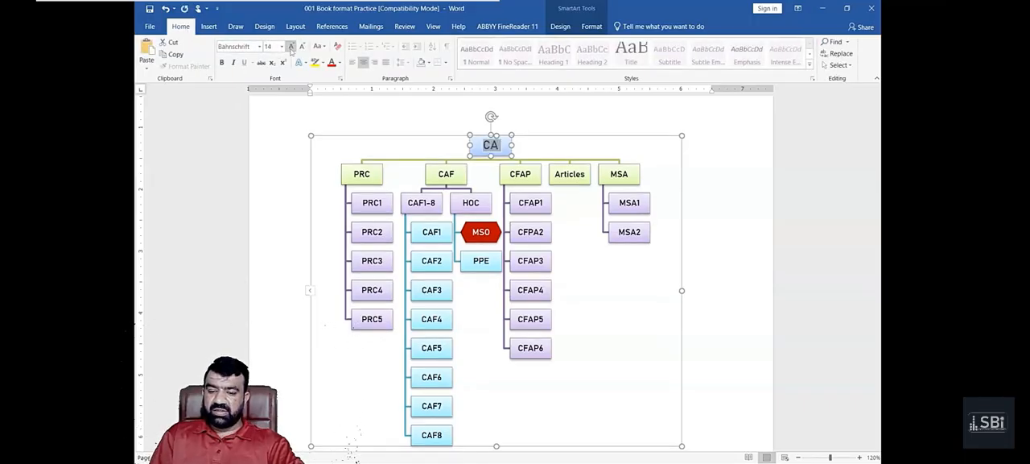
click(292, 47)
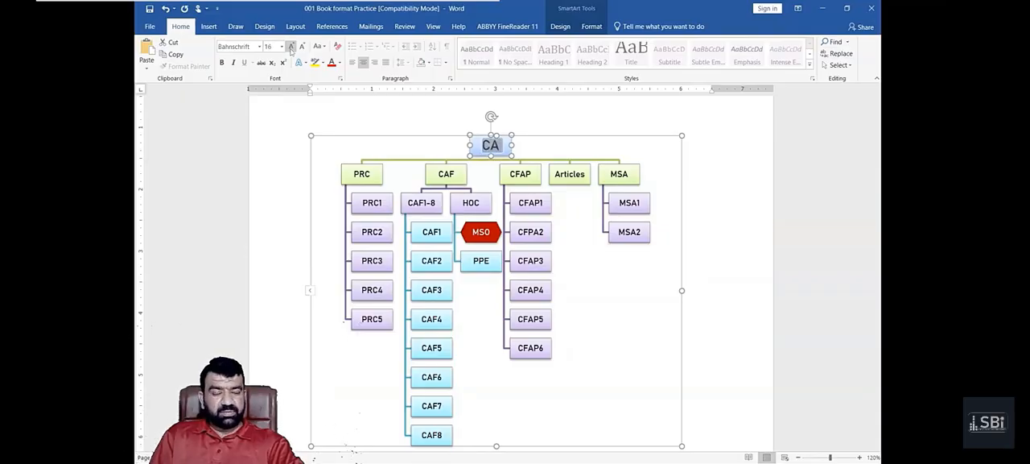
- Enlarge the top-level CA text to size 18 and stretch its box to about double its width and height
click(292, 47)
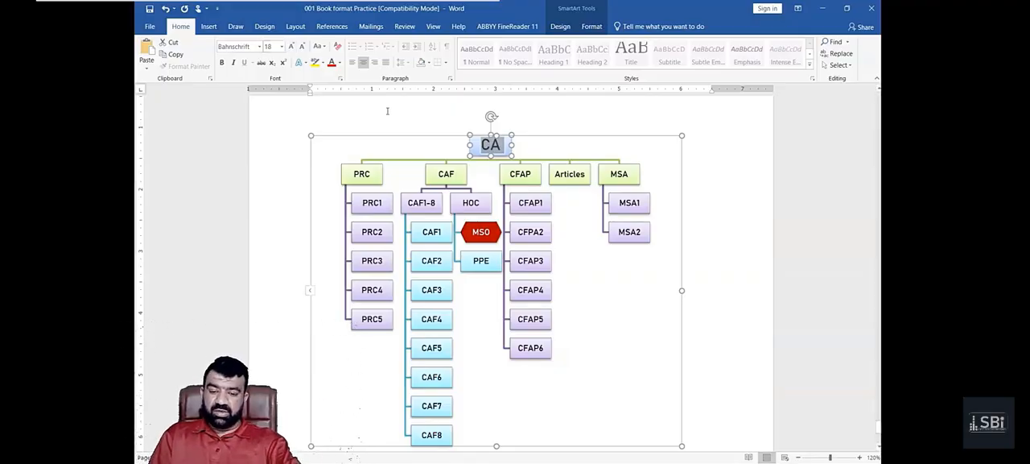
click(414, 131)
click(472, 143)
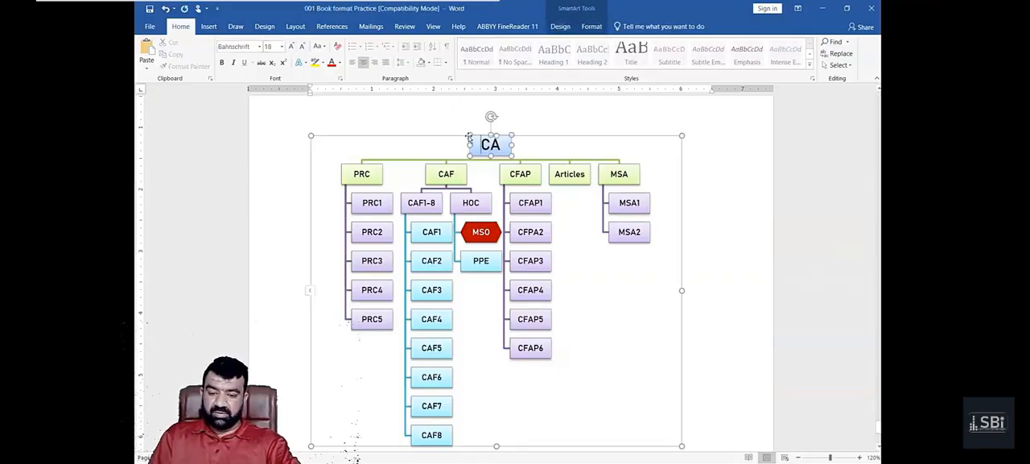
drag(468, 137, 443, 118)
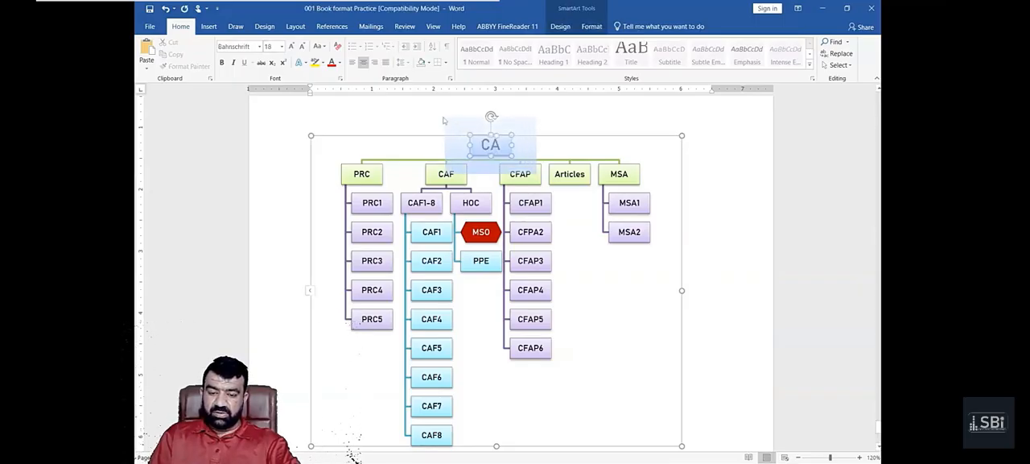
click(477, 158)
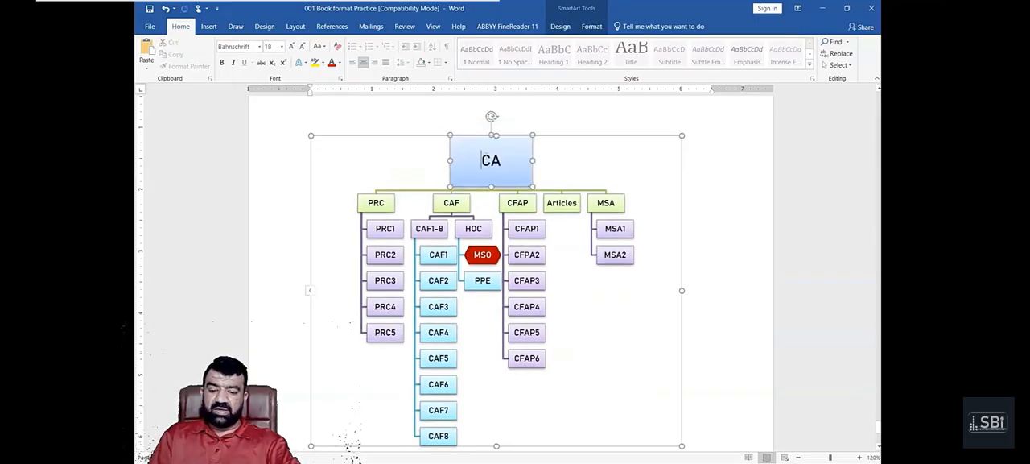
- Enlarge the text in the top-level CA box to size 32
double_click(501, 161)
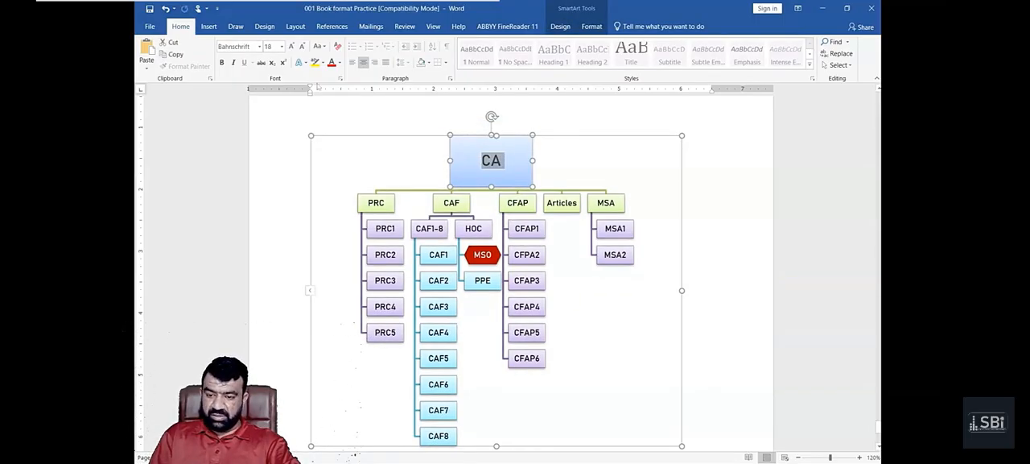
click(290, 47)
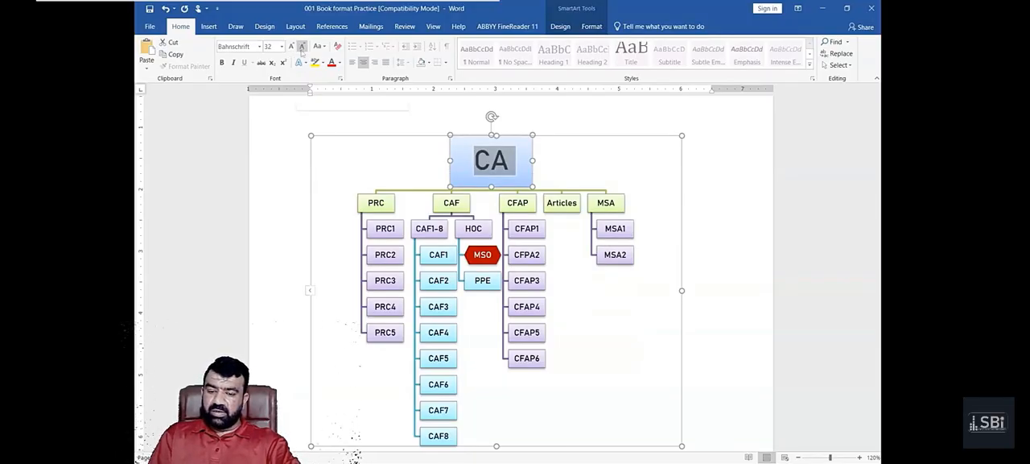
click(346, 139)
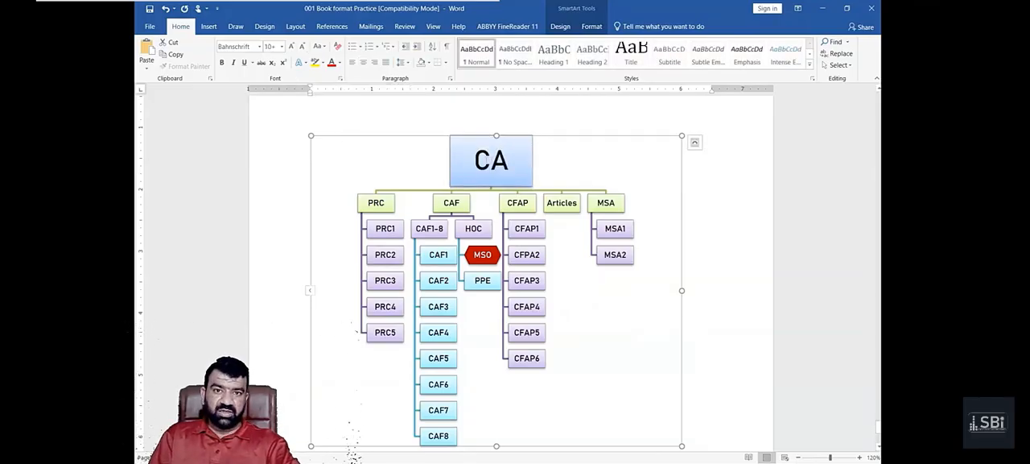
drag(490, 161, 481, 164)
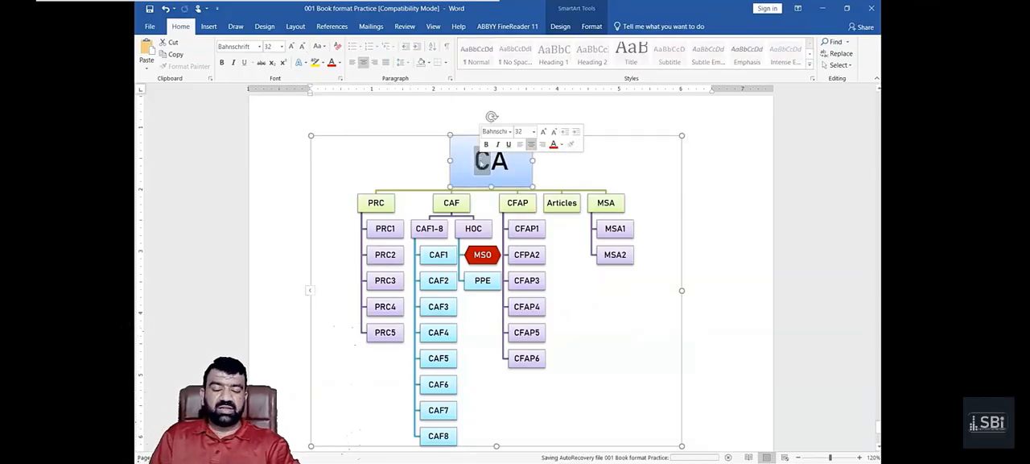
click(480, 163)
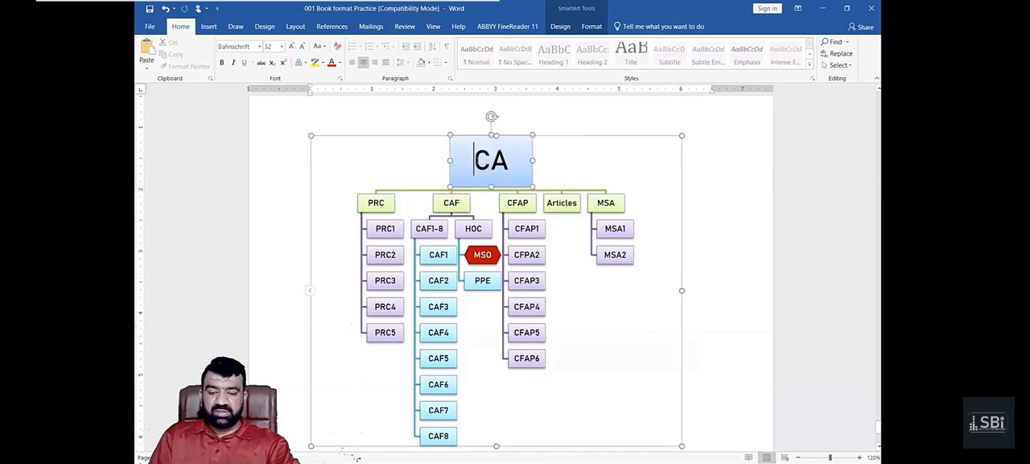
drag(475, 161, 516, 167)
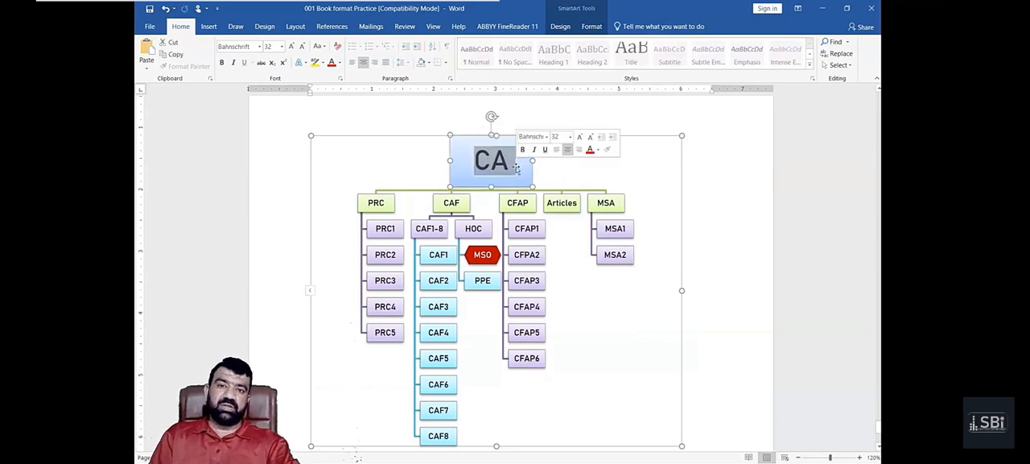
click(416, 165)
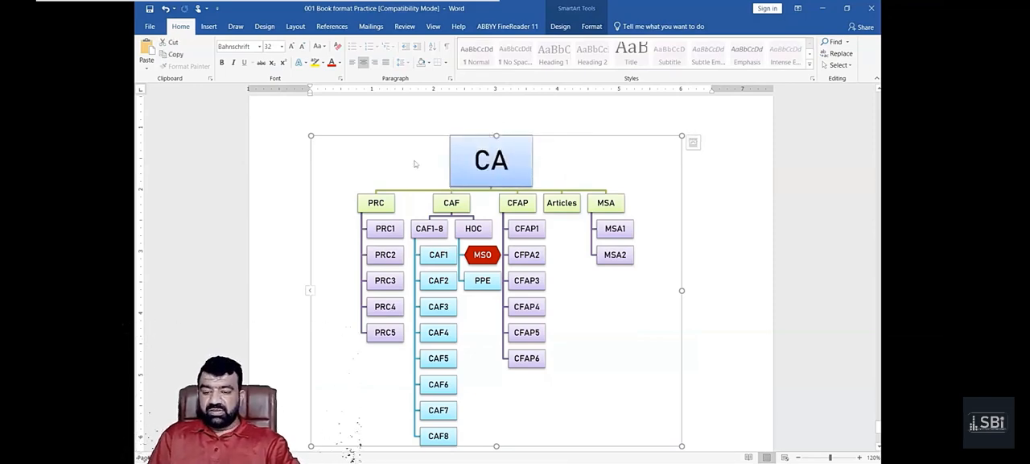
- Place the insertion point in the blank area of the document below the organization chart
scroll(422, 210, down, 1)
scroll(422, 210, down, 3)
scroll(421, 210, up, 2)
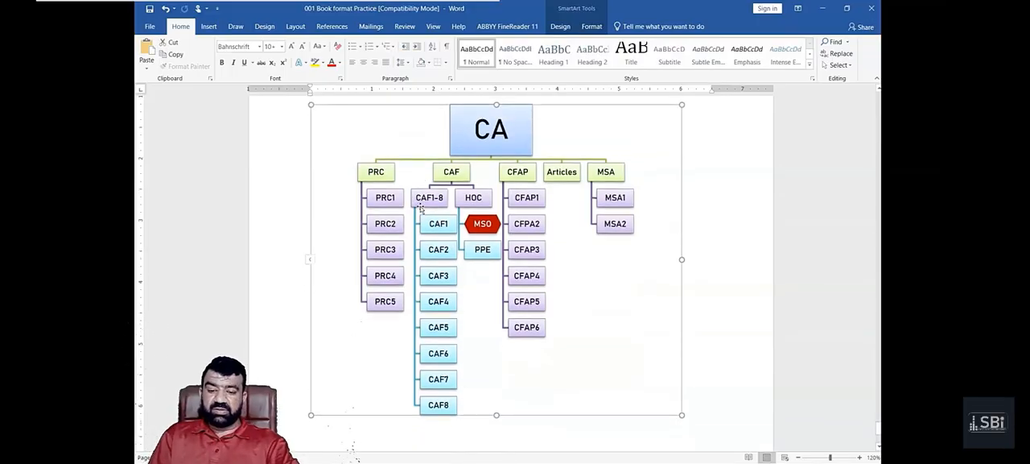
scroll(420, 209, down, 5)
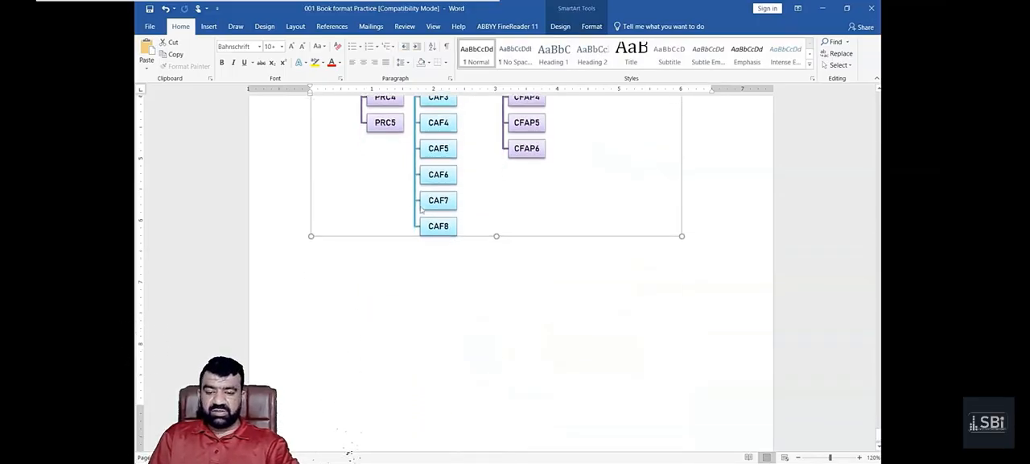
click(385, 235)
scroll(384, 238, down, 2)
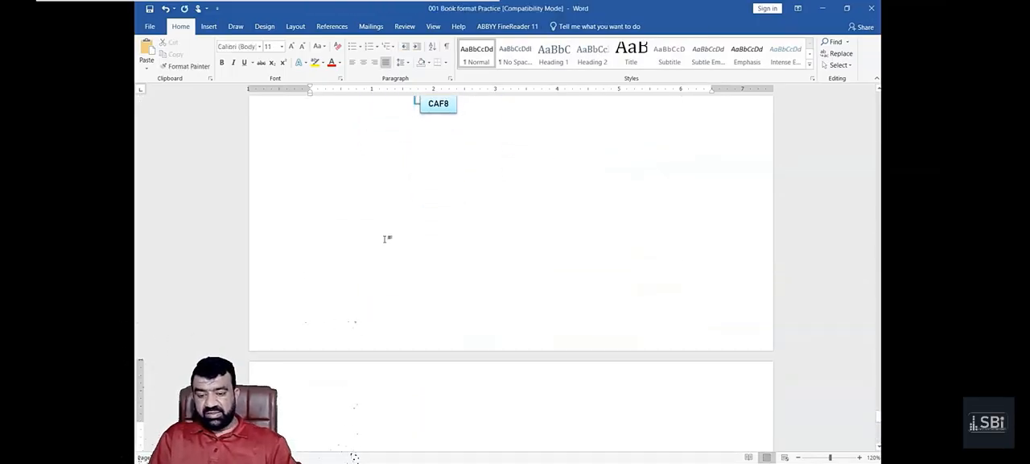
- Preview several Process layouts for a new SmartArt graphic and insert the Process Arrows one
click(210, 27)
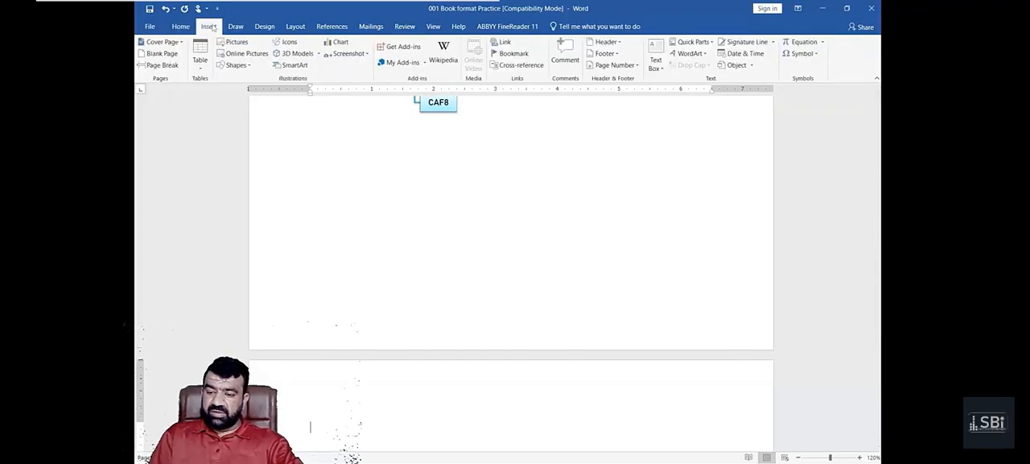
click(304, 68)
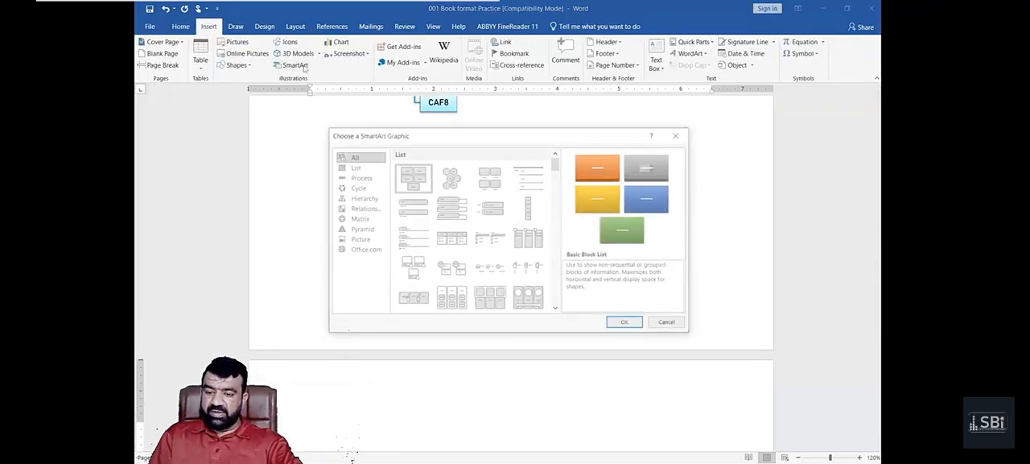
click(362, 177)
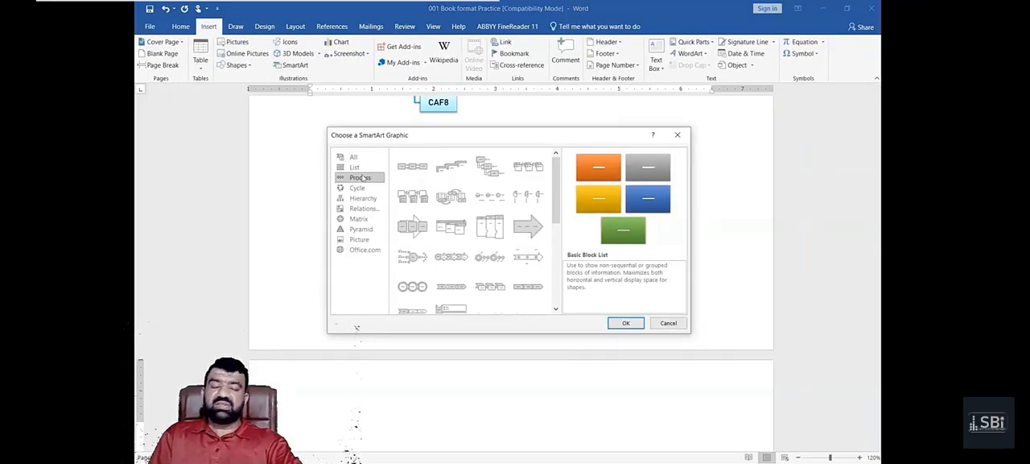
scroll(451, 256, down, 3)
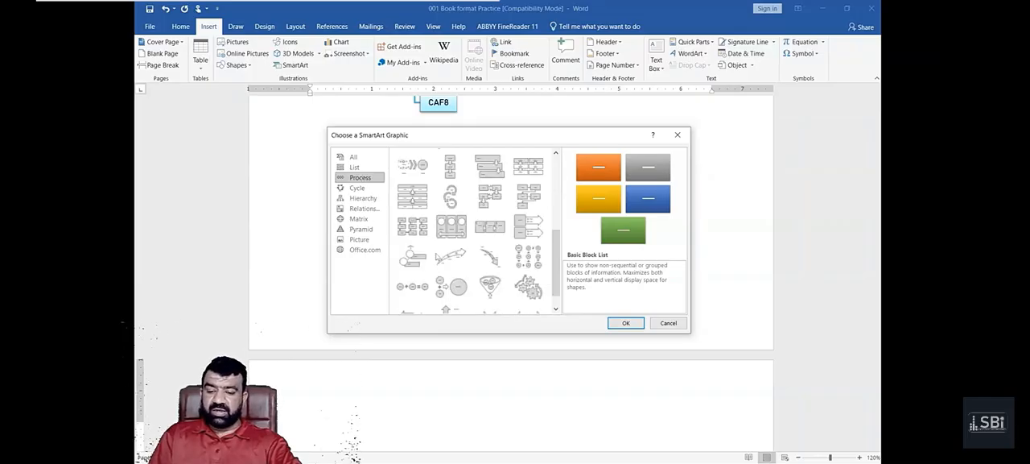
click(451, 256)
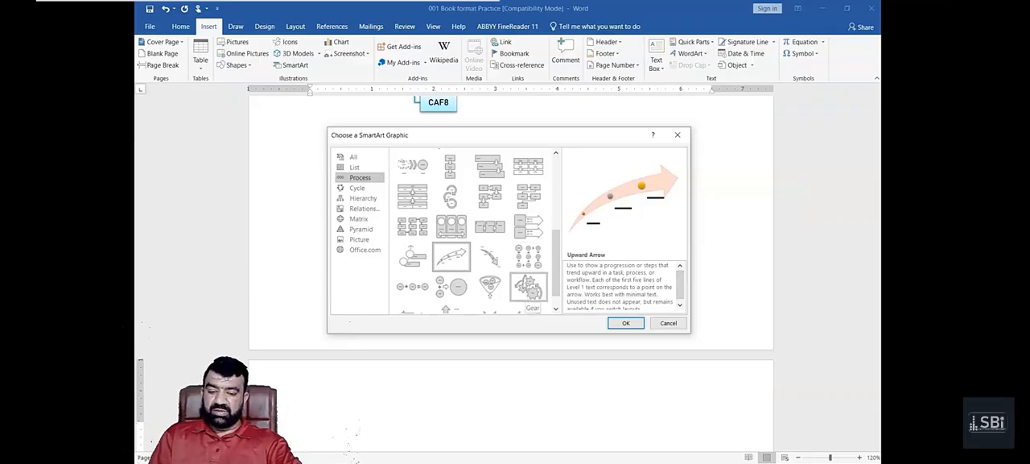
click(528, 256)
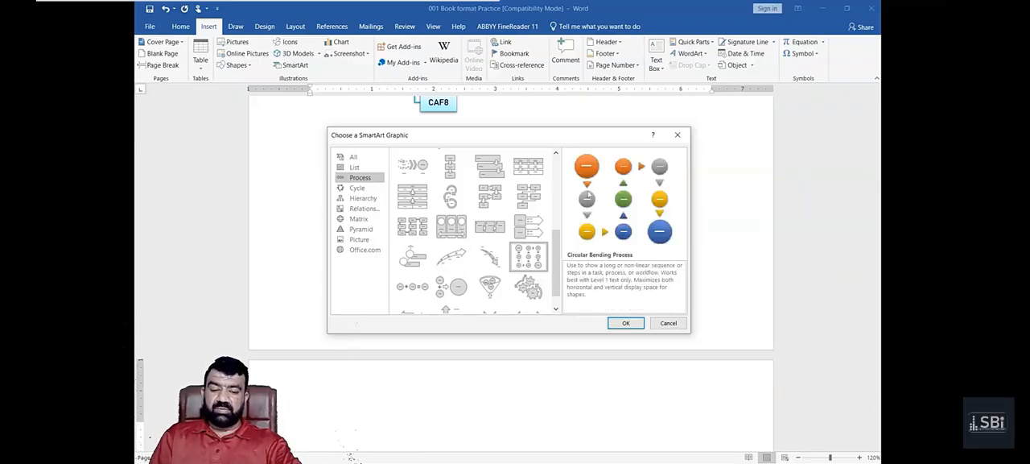
click(438, 203)
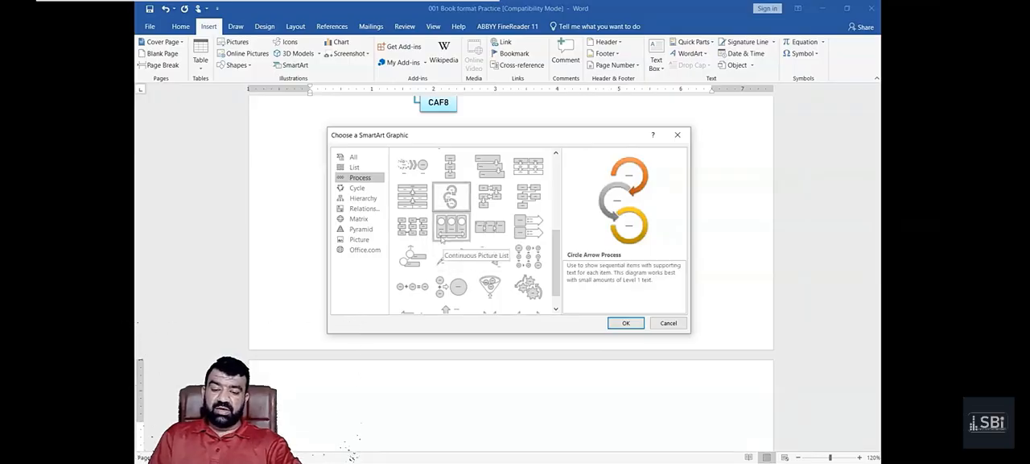
scroll(442, 239, up, 2)
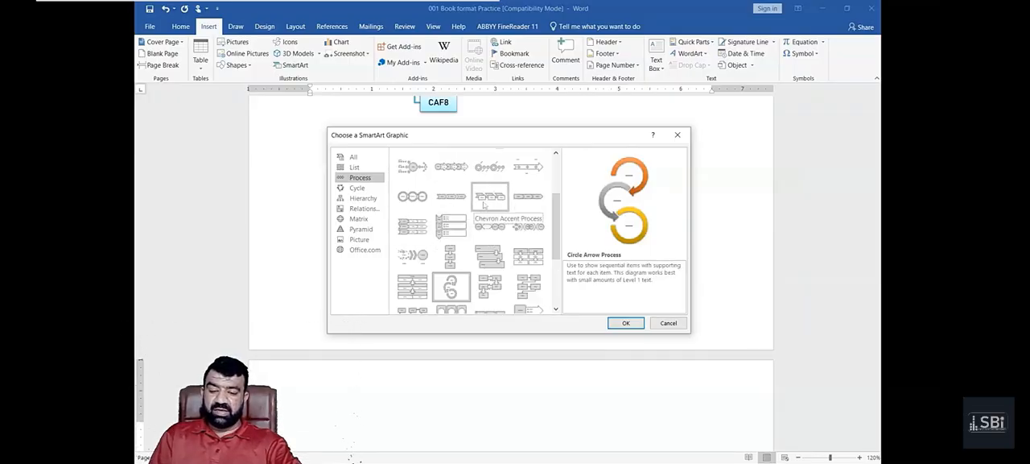
double_click(441, 170)
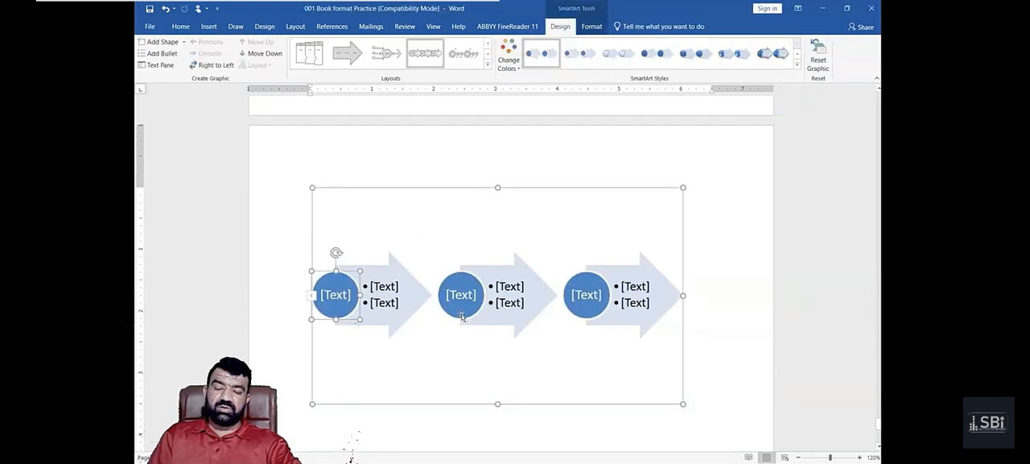
- Label the first circle of the process graphic Step 1 and give its arrow the bullets Froming and Checking
click(313, 295)
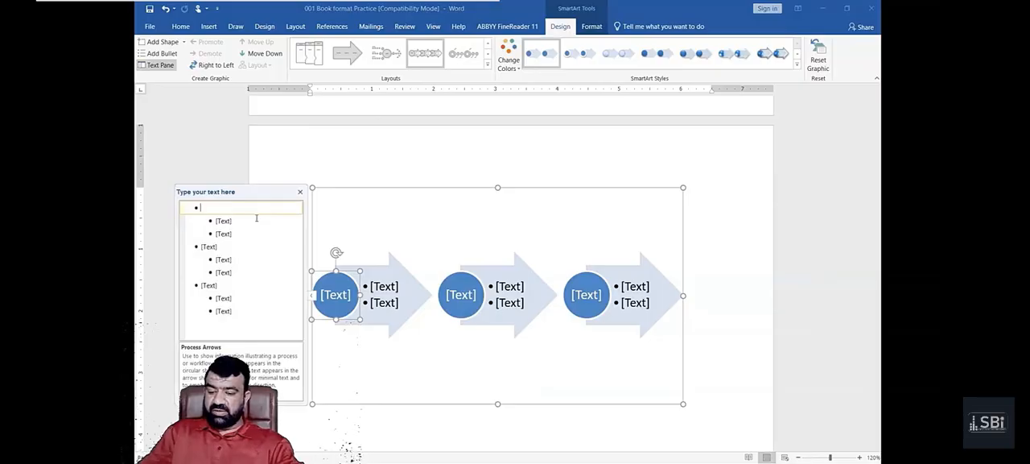
text(Step)
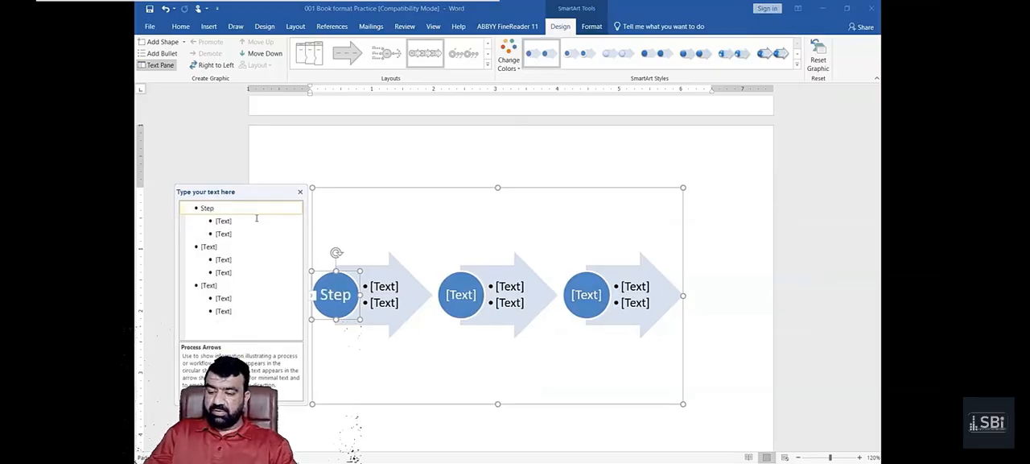
text(1)
click(256, 218)
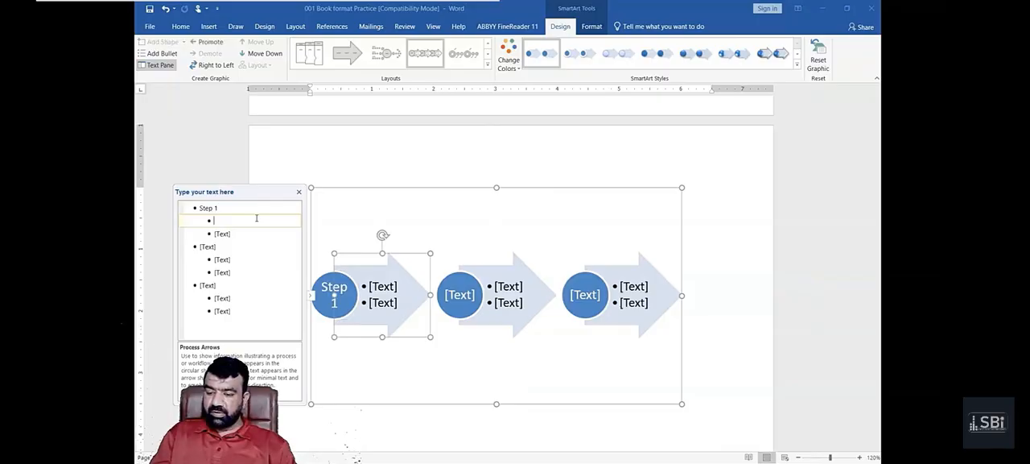
text(Froming)
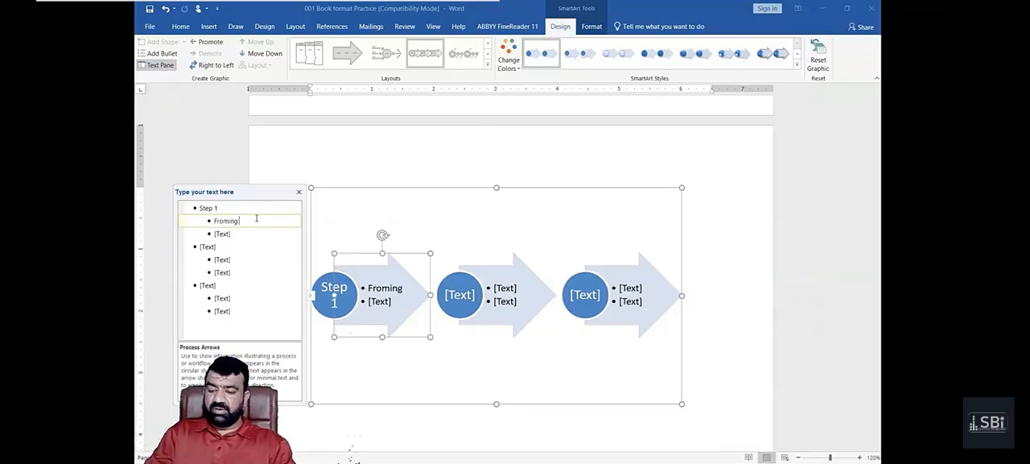
key(Return)
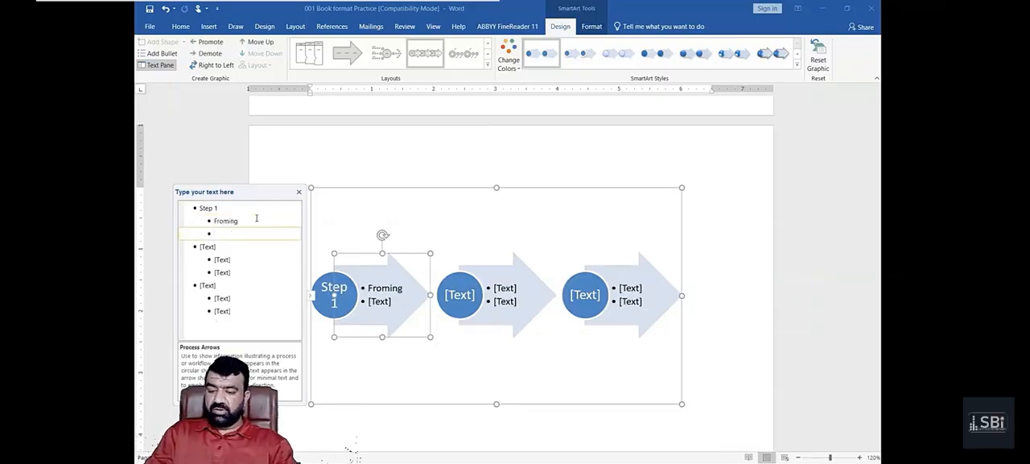
text(/////)
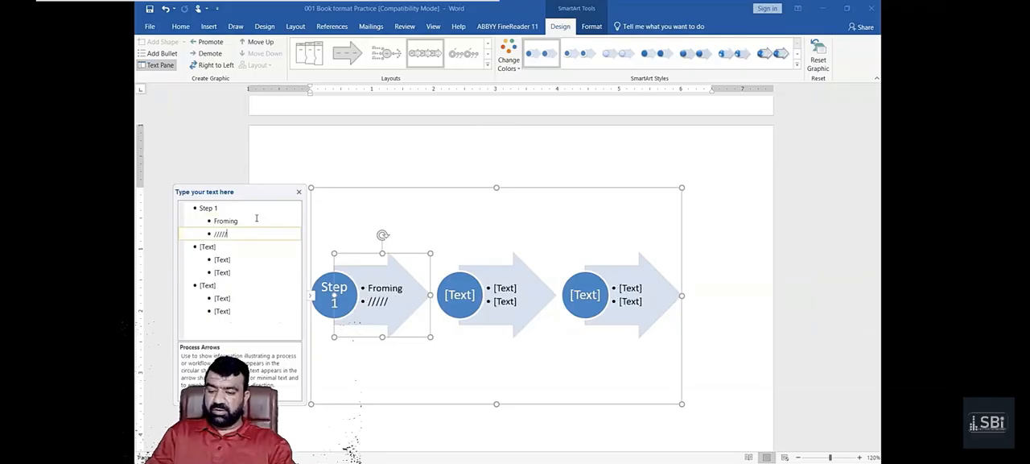
key(BackSpace)
key(BackSpace)
key(BackSpace)
key(BackSpace)
key(BackSpace)
text(Check)
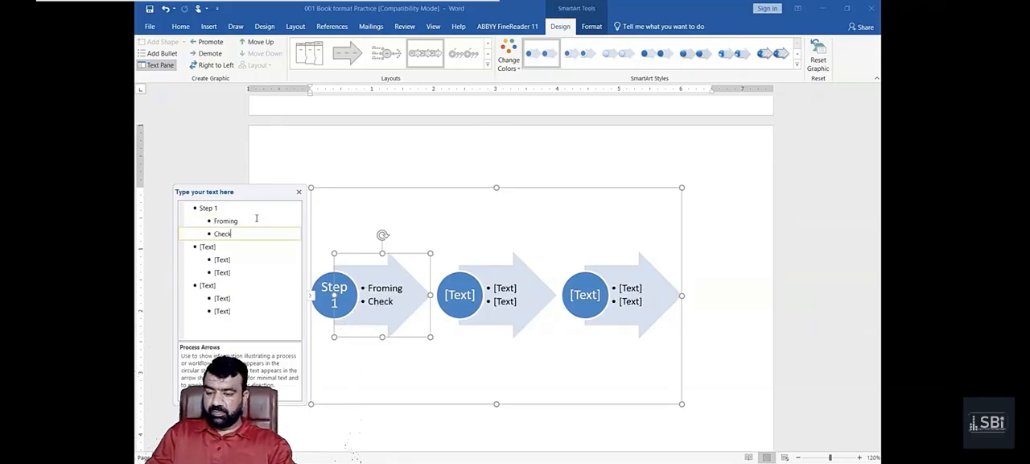
text(ing)
- Label the second circle of the process graphic Step 2 and give its arrow the bullets Triming and Checking
key(Down)
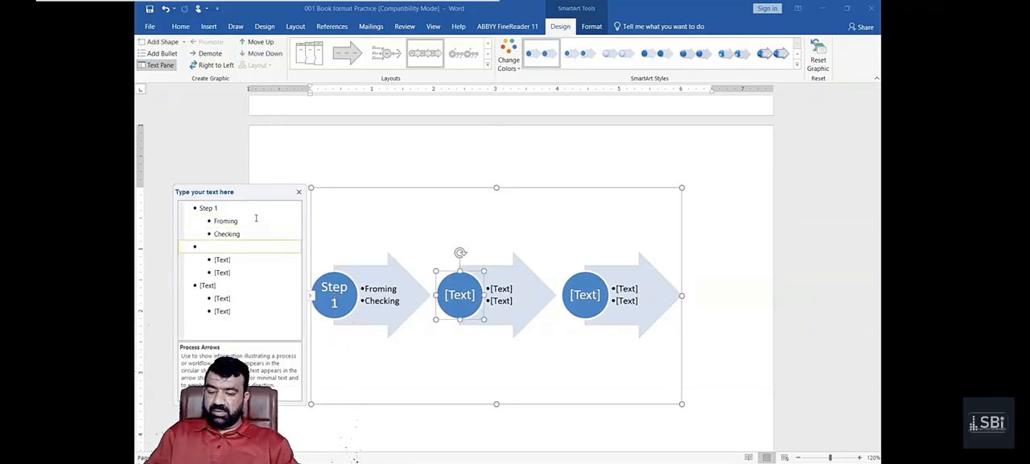
text(Step 2)
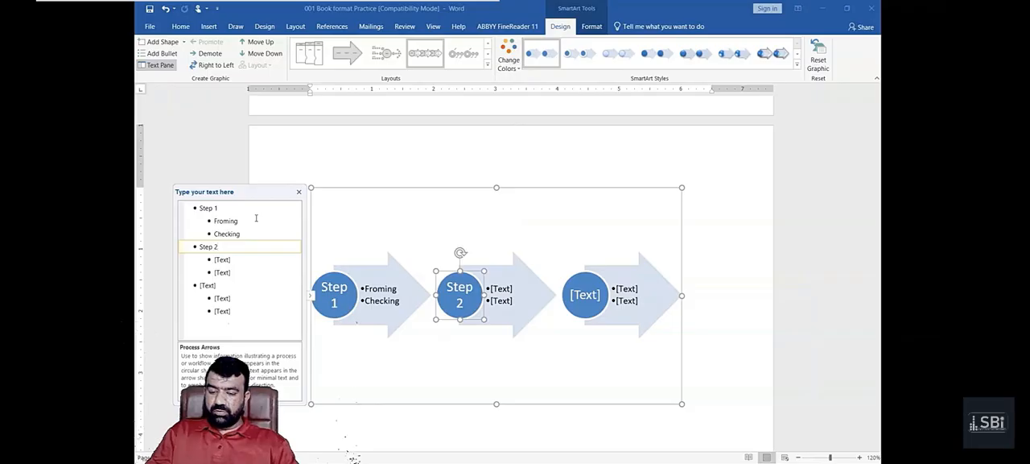
key(Down)
text(Tr)
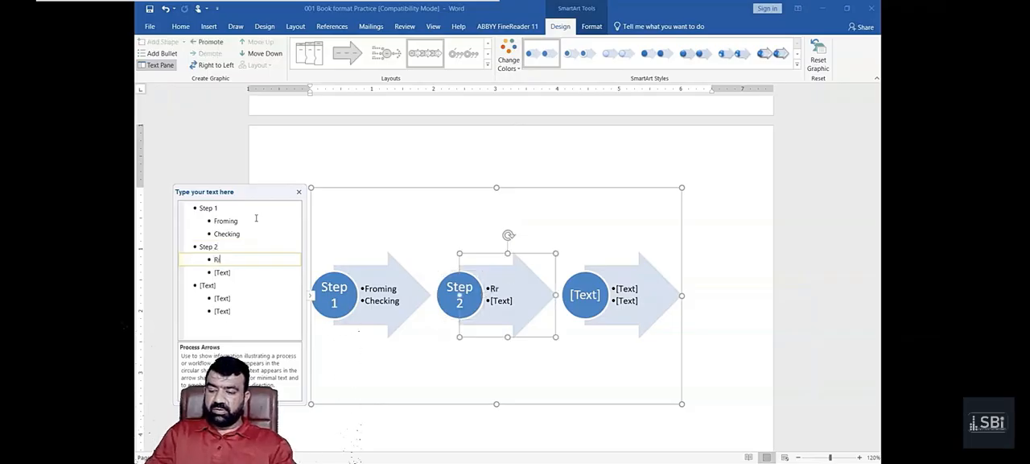
key(BackSpace)
key(BackSpace)
text(Triming)
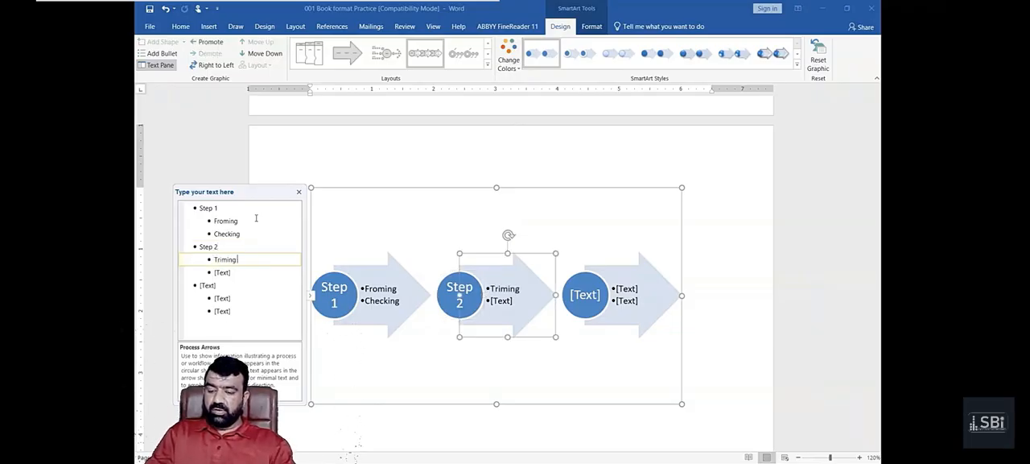
key(Down)
text(Che)
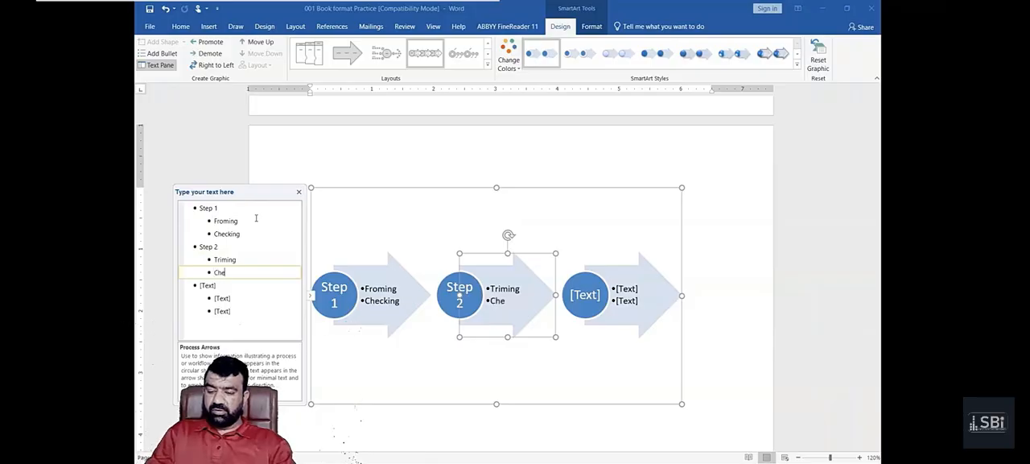
text(cking)
- Label the third circle of the process graphic Step 3 and give its arrow the bullets packing and Testing
key(Down)
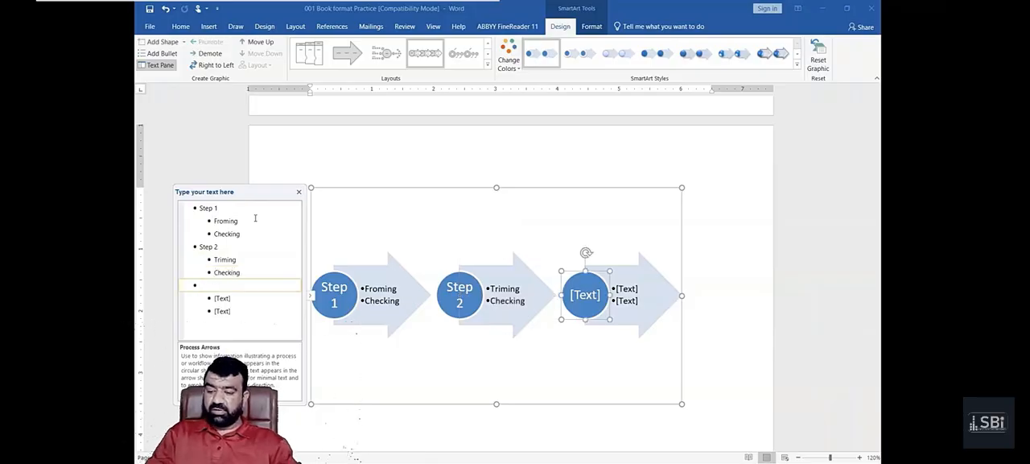
text(Step 3)
key(Down)
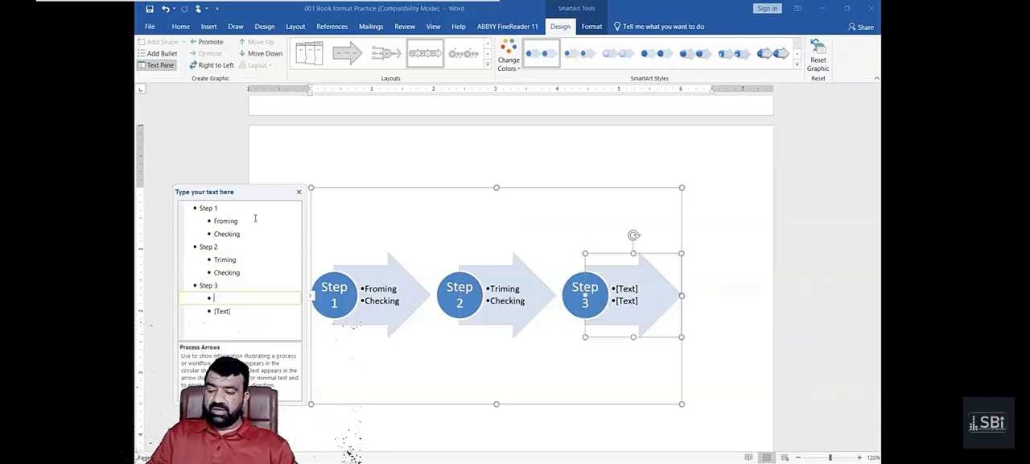
text(paking)
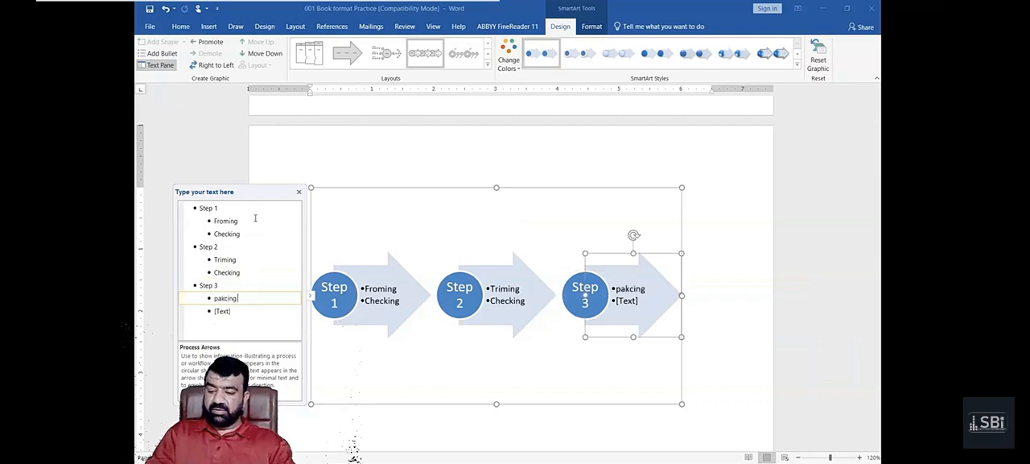
key(BackSpace)
key(BackSpace)
key(BackSpace)
key(BackSpace)
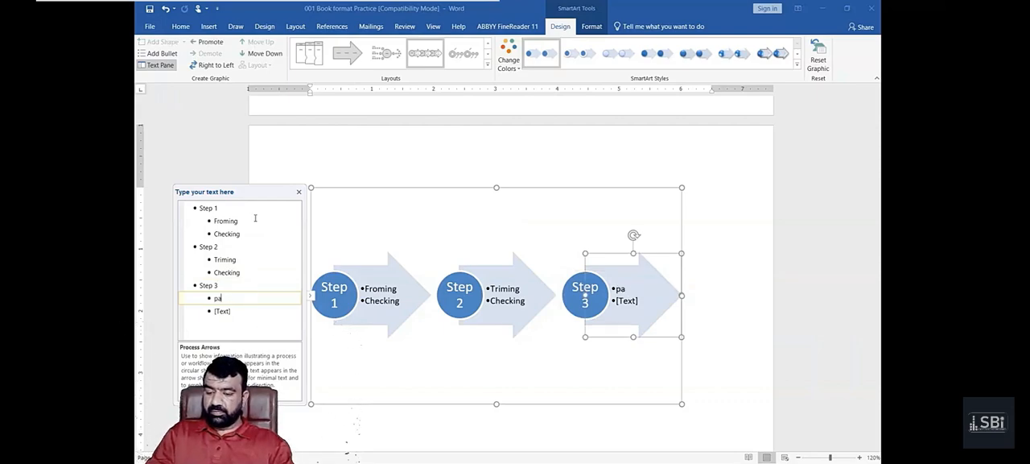
text(cking)
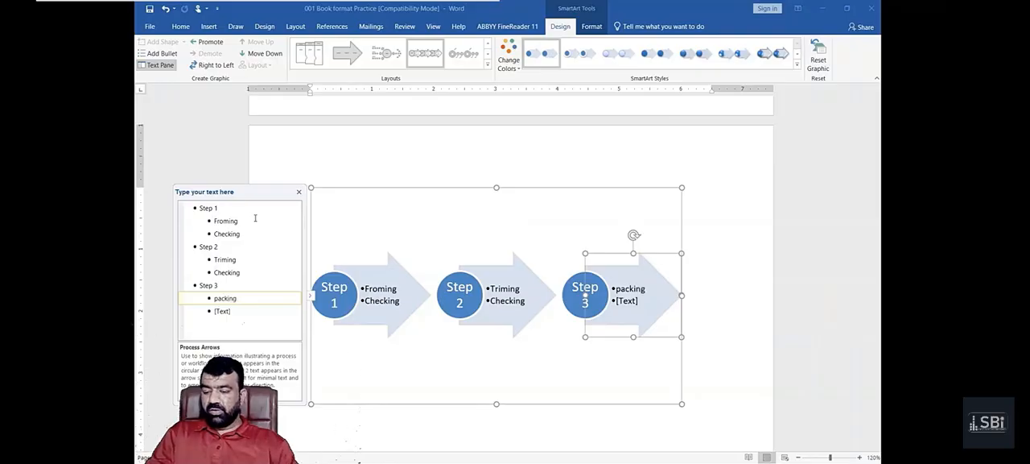
key(Down)
text(Testing)
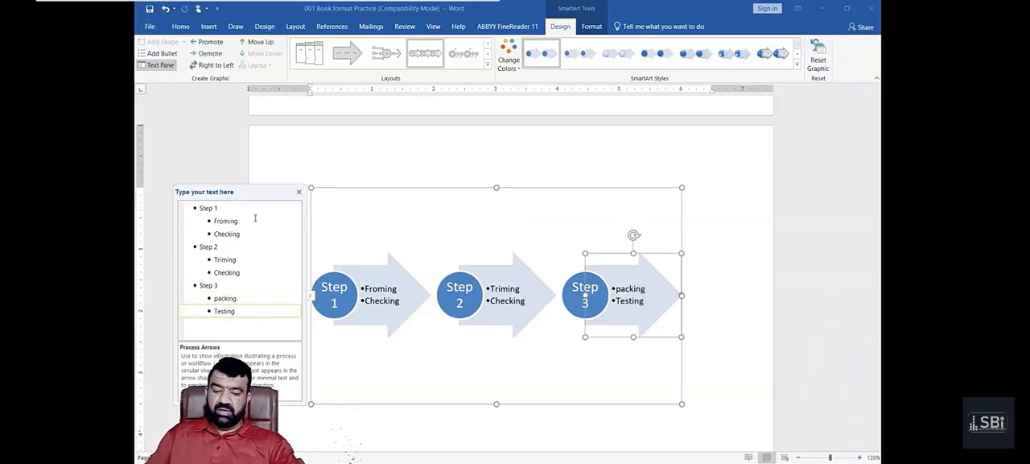
- Reduce the height of the process graphic's frame from below so it fits closely around the arrows
click(472, 190)
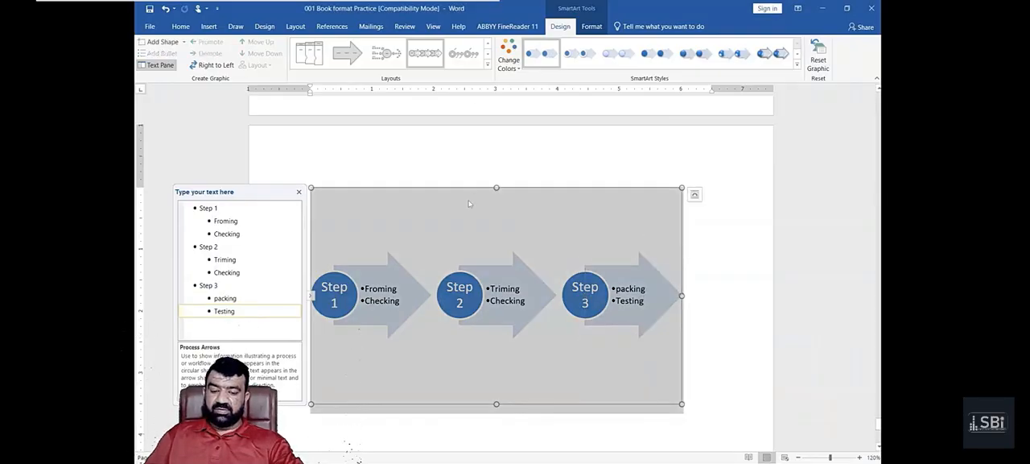
click(485, 318)
click(492, 360)
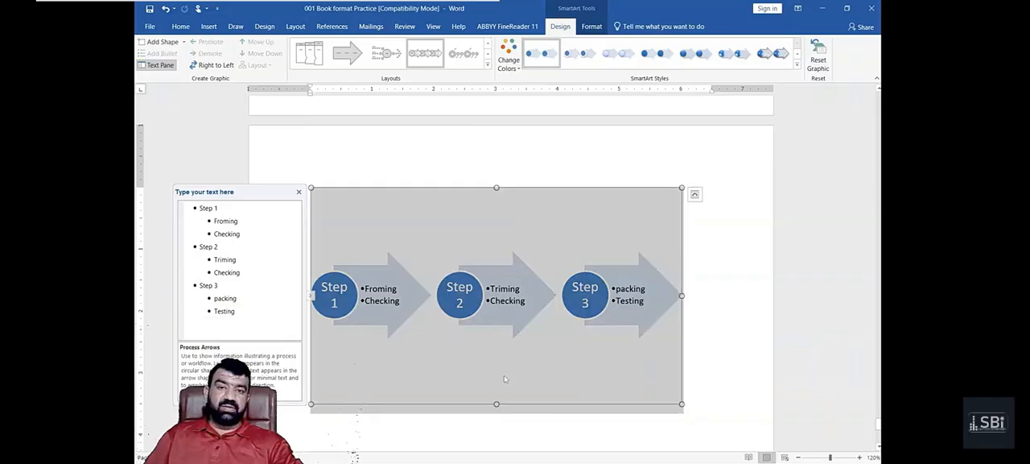
click(709, 289)
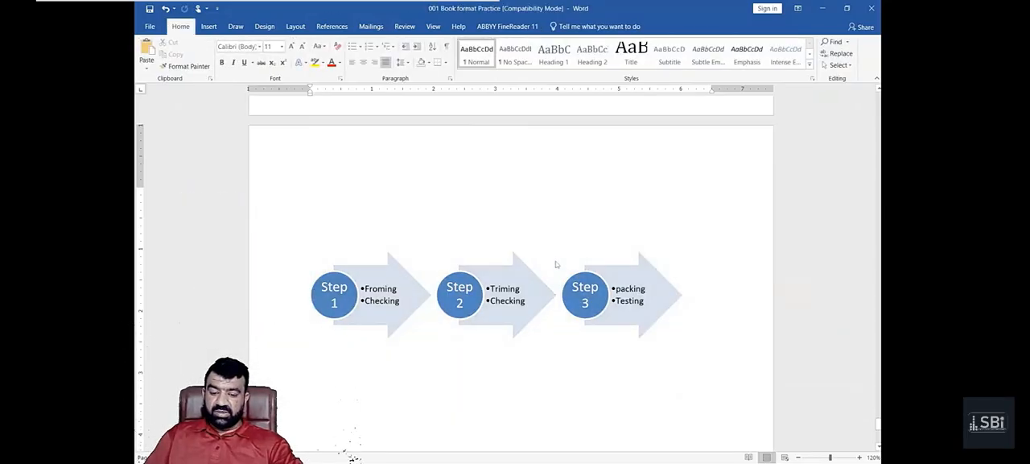
click(555, 263)
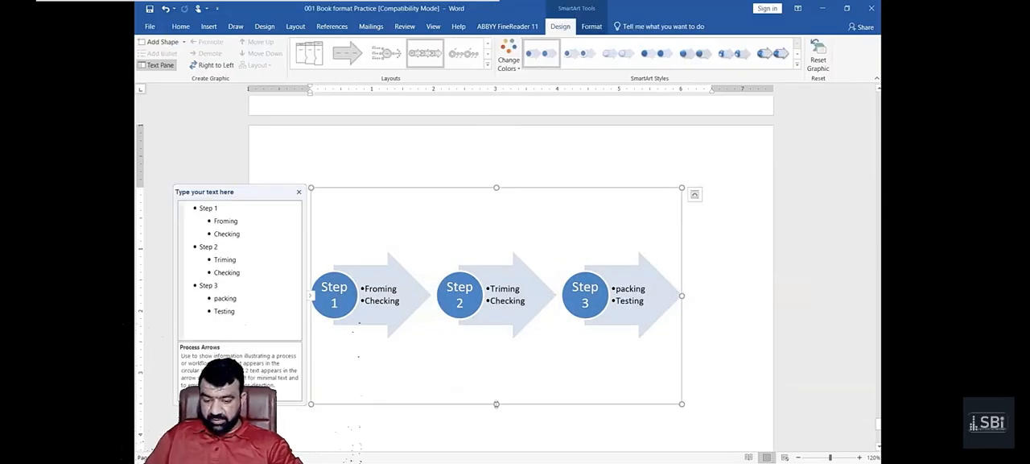
drag(496, 404, 496, 284)
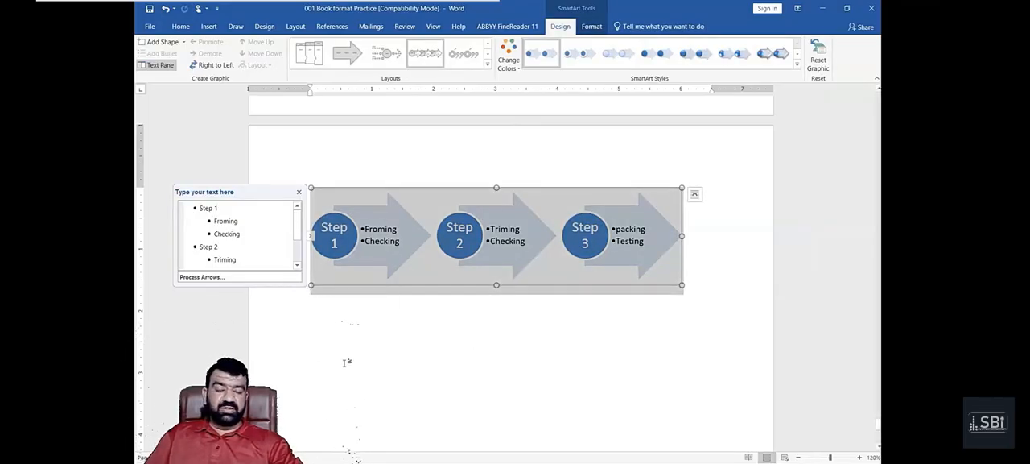
- Fill the Step 2 circle with red
click(452, 249)
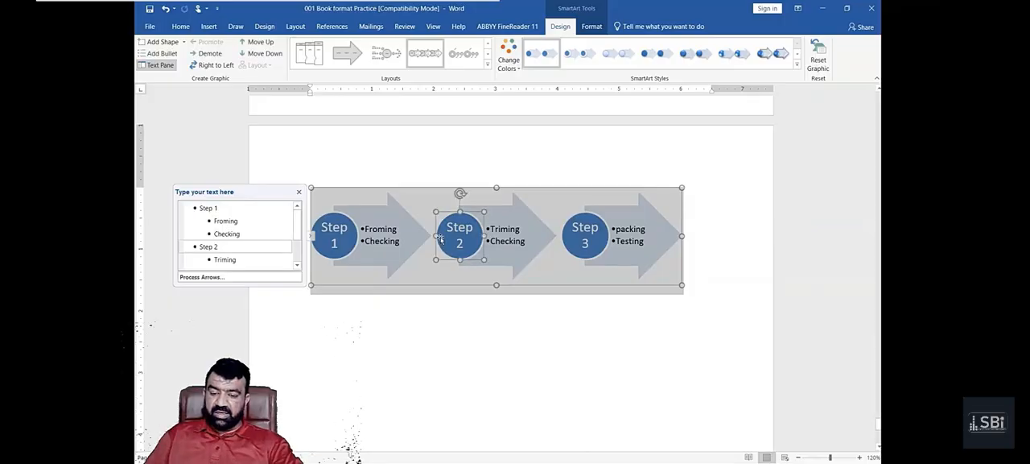
click(592, 27)
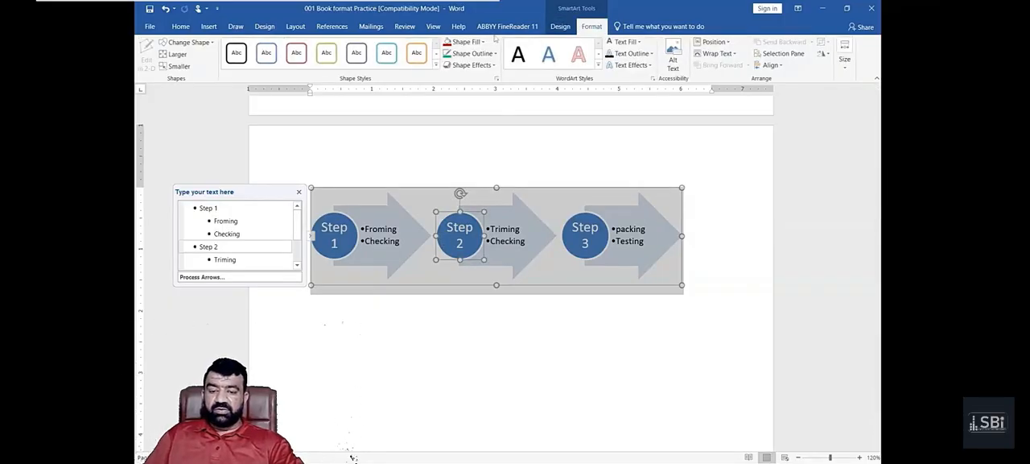
click(447, 42)
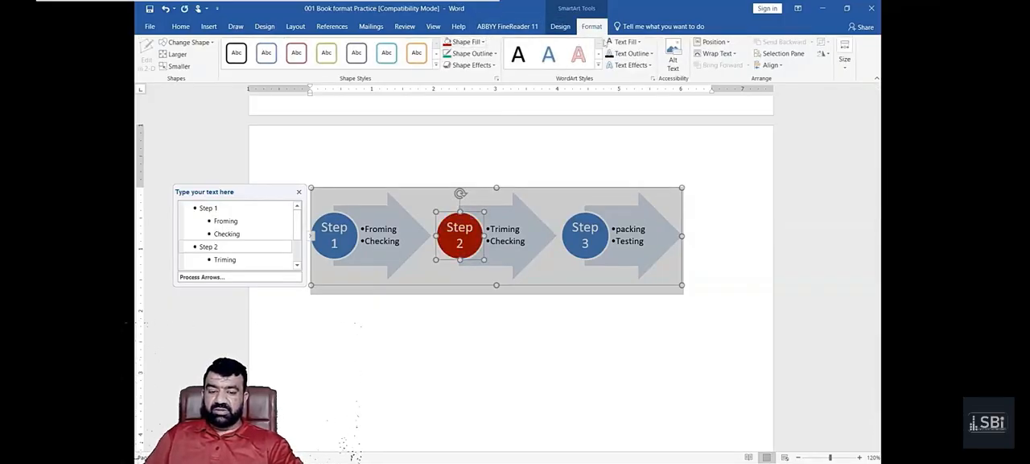
key(Escape)
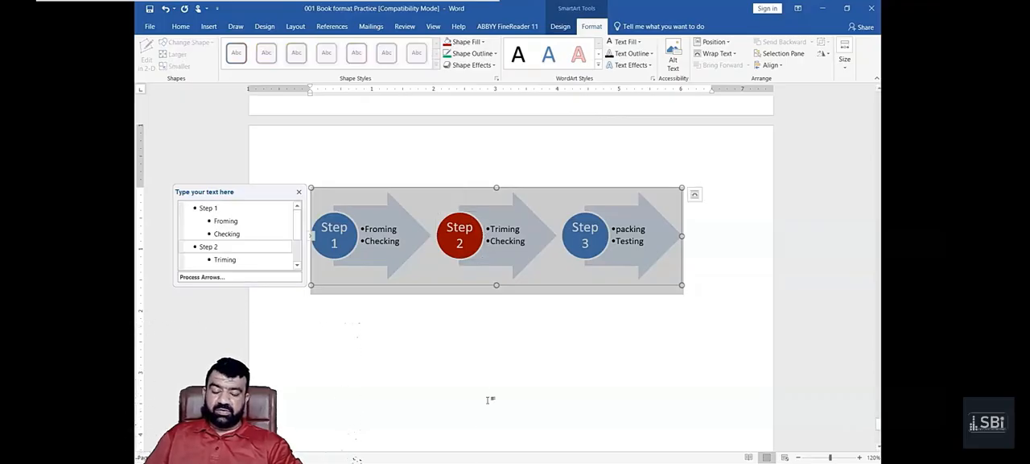
- Give the Step 2 circle an outline in the standard orange color
click(463, 52)
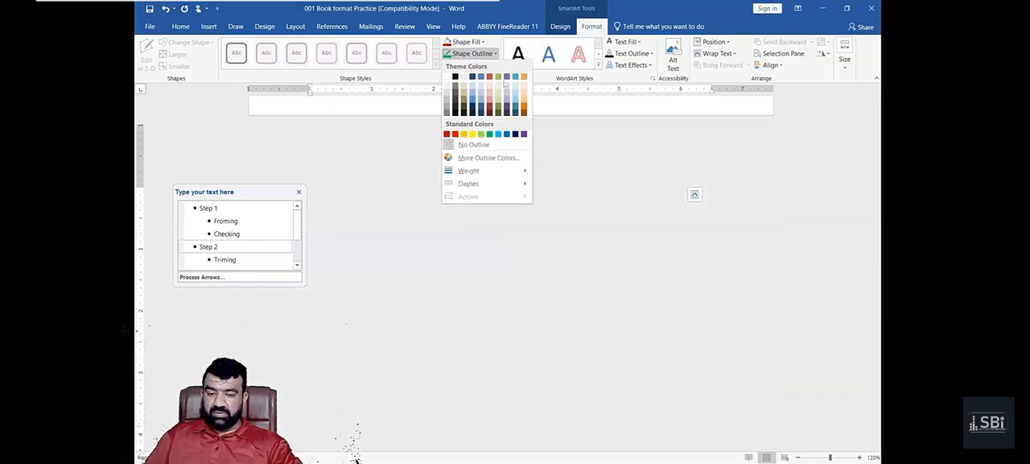
click(460, 214)
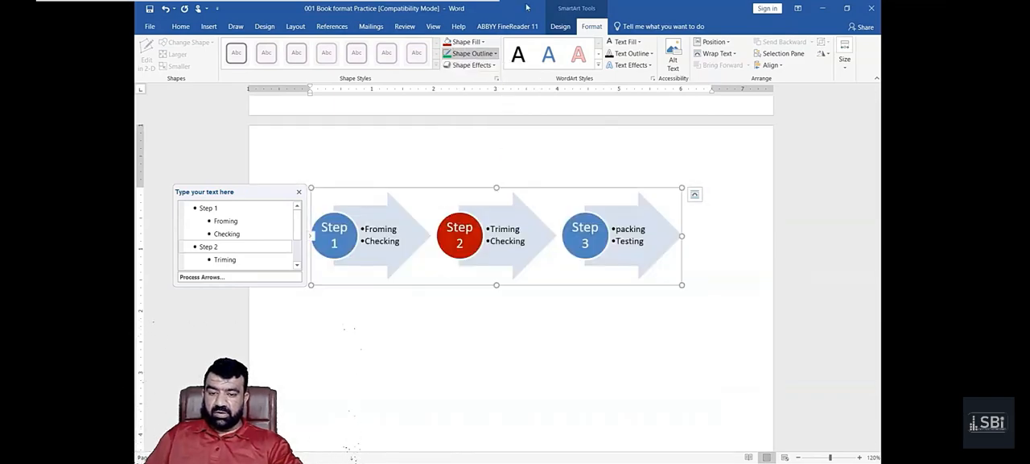
click(468, 214)
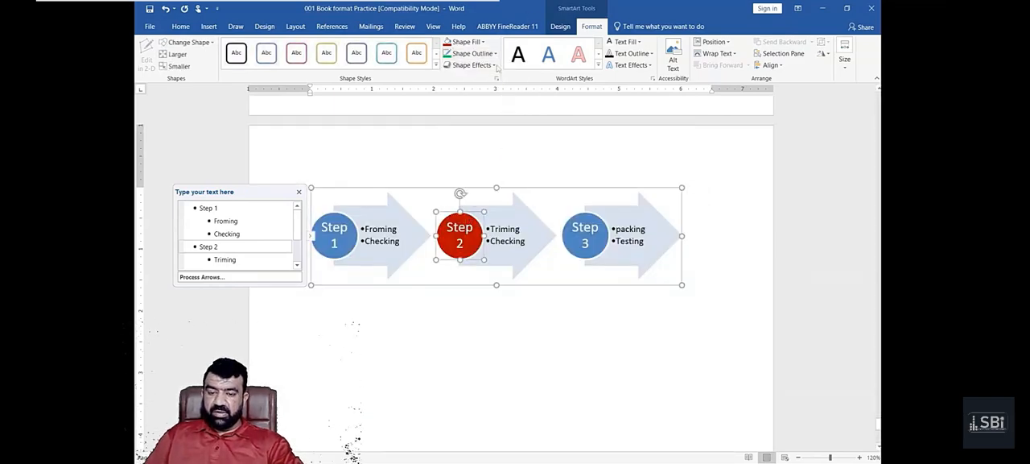
click(474, 53)
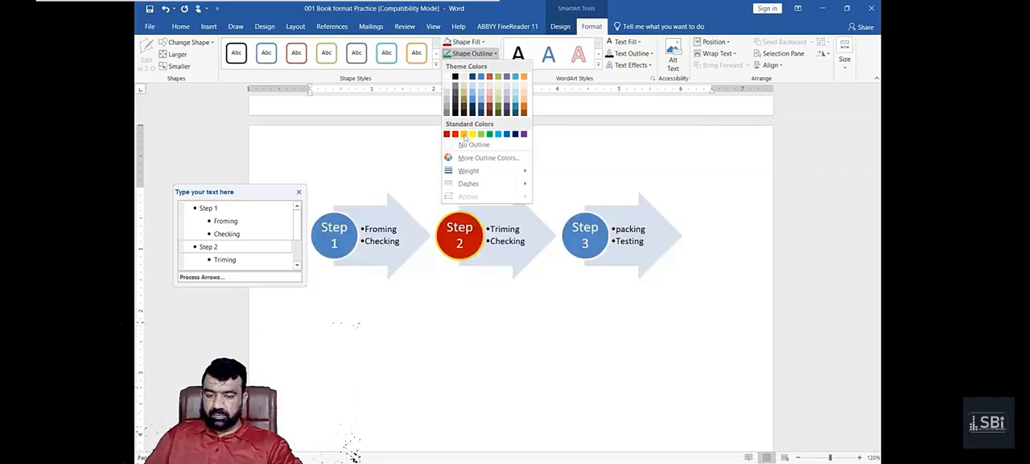
click(464, 134)
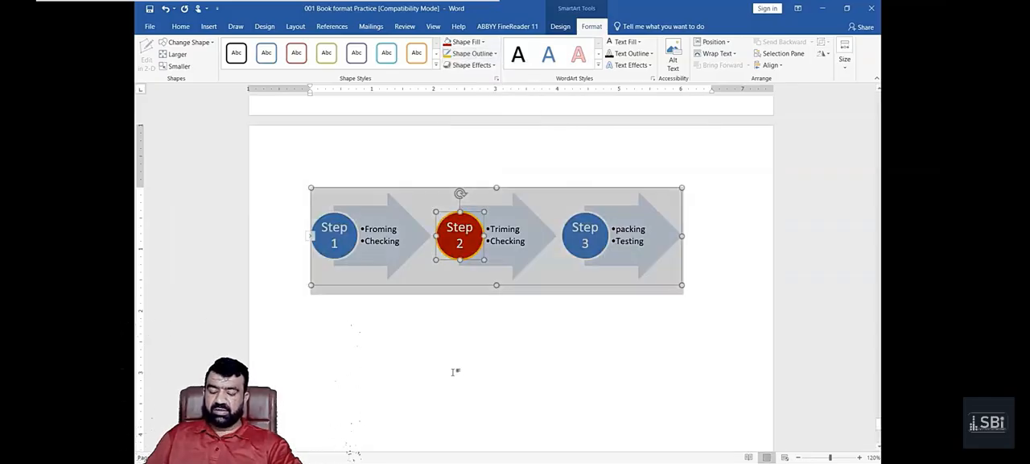
- Zoom the document to 170% and hide the text pane of the process graphic
scroll(455, 366, up, 5)
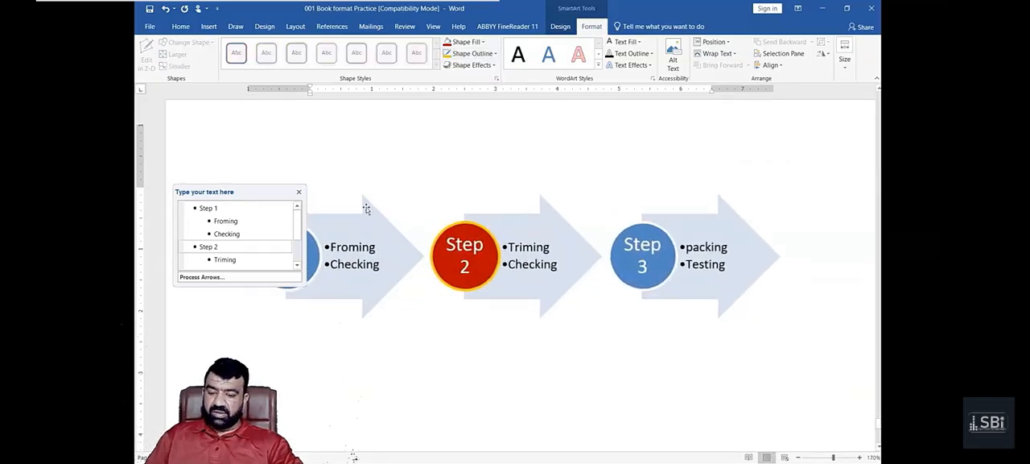
click(241, 192)
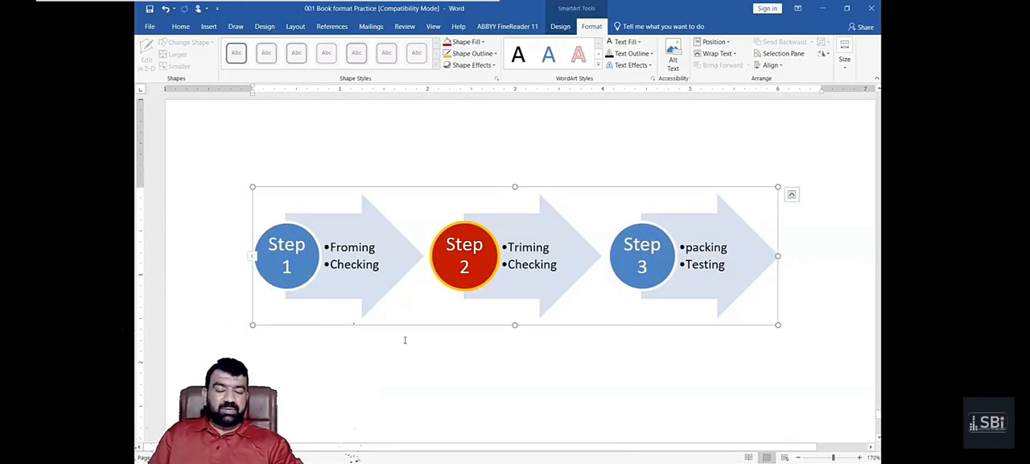
click(561, 26)
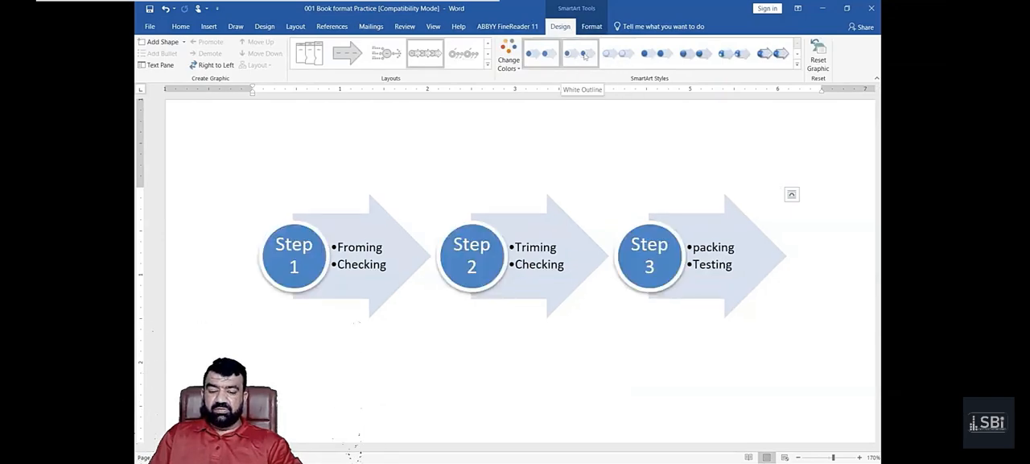
- Find the chart insertion command and bring up the blank area below the process graphic
click(207, 27)
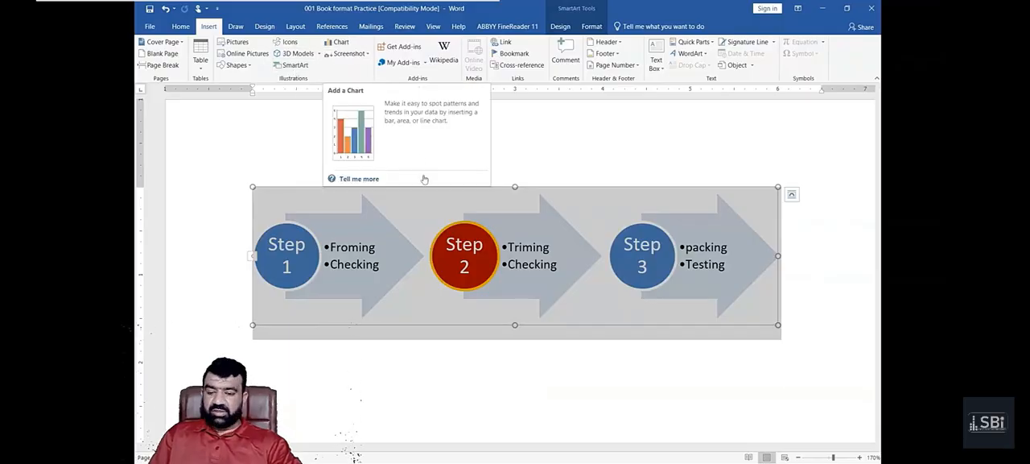
scroll(516, 395, down, 5)
scroll(515, 395, down, 4)
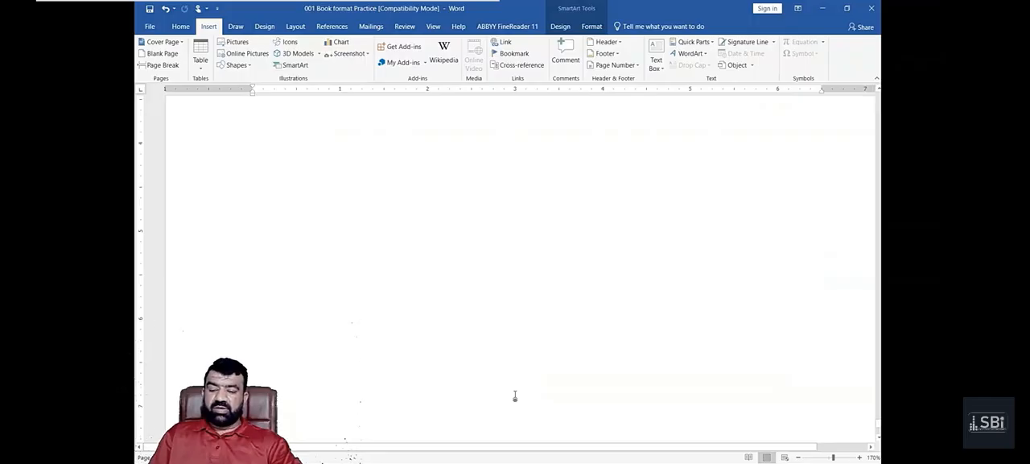
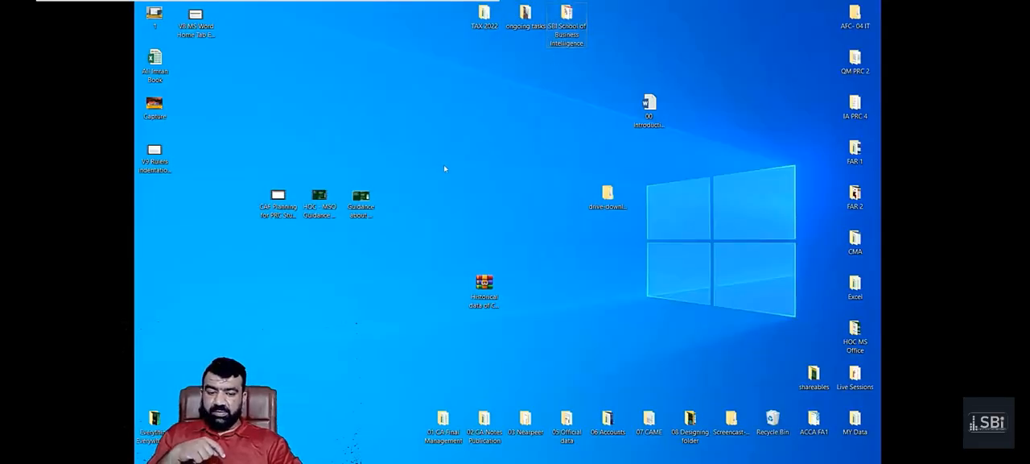
- Open the HOC MS Office folder from the desktop and switch back to the Word document
double_click(854, 331)
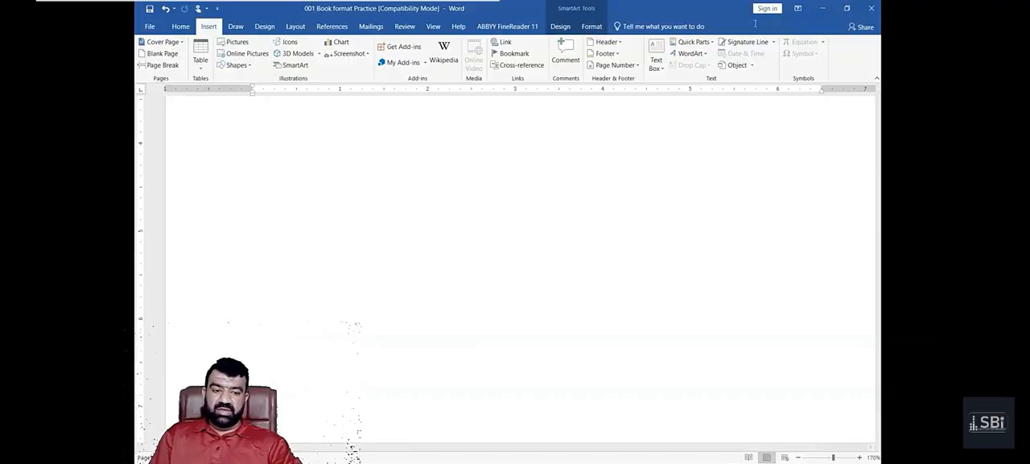
click(823, 8)
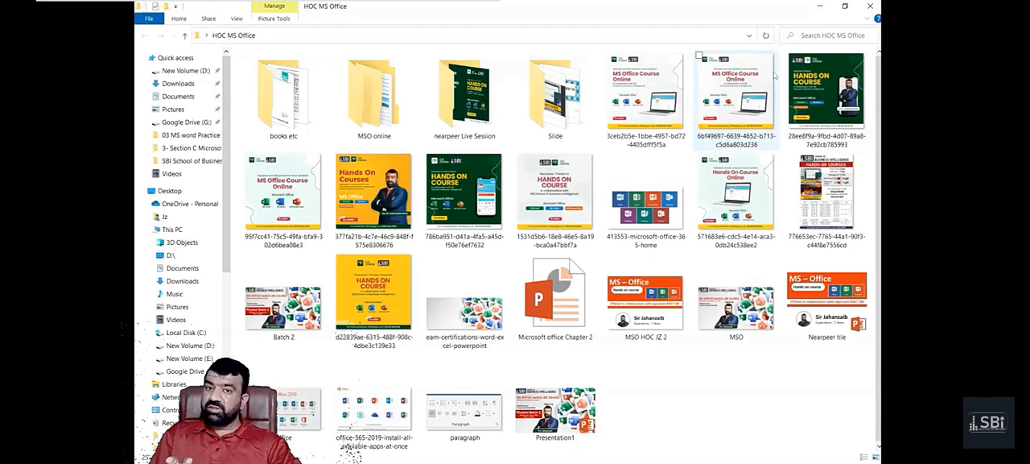
key(alt+Tab)
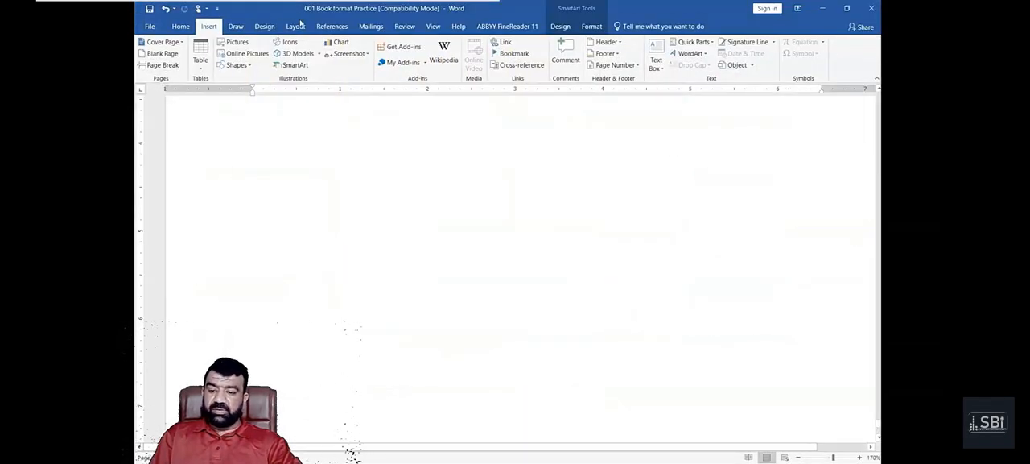
- Insert a screen clipping of the upper part of the HOC MS Office folder's navigation pane into the document
click(366, 54)
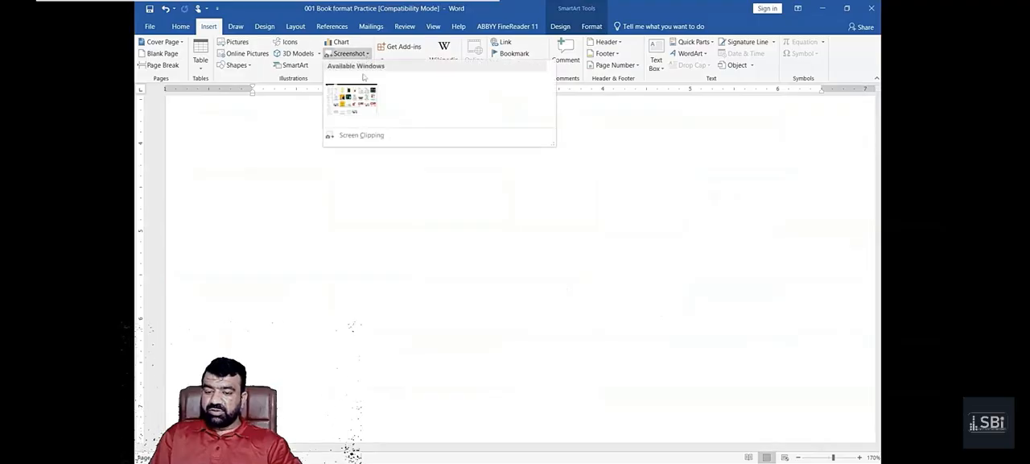
click(364, 137)
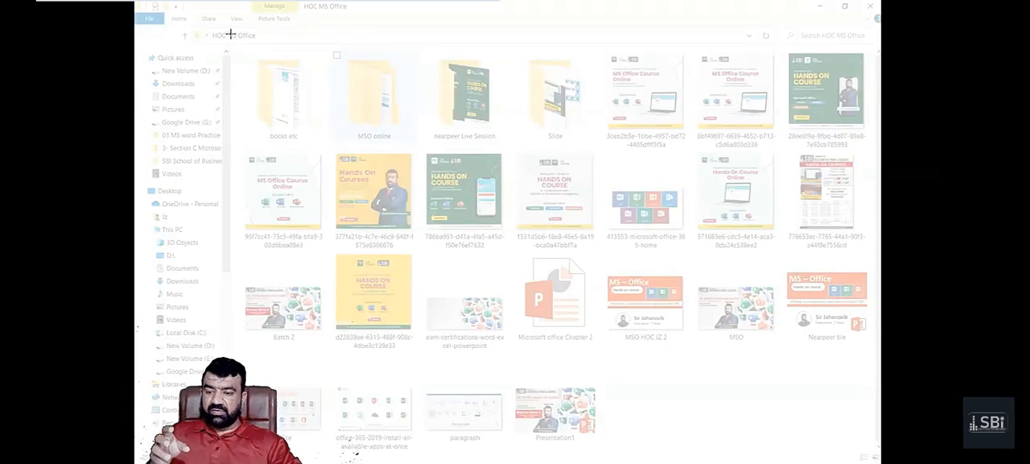
drag(230, 34, 135, 275)
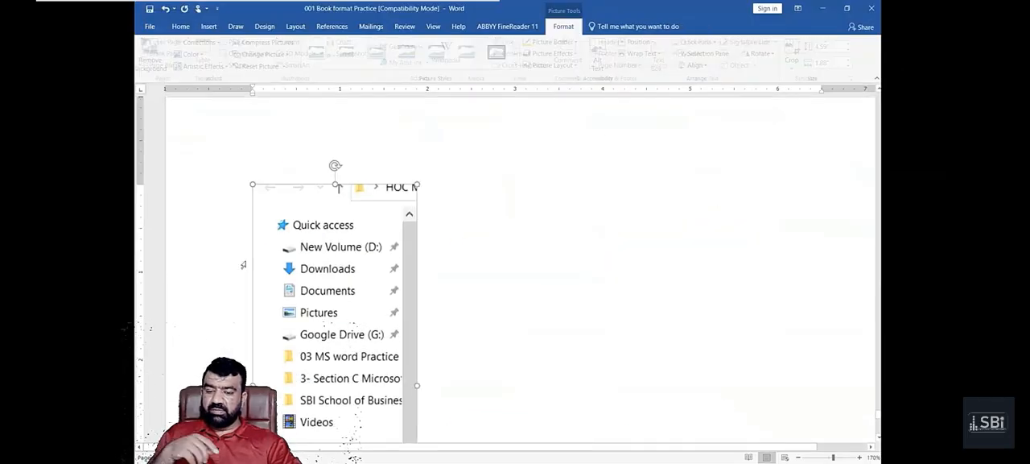
- Shrink the navigation pane clipping proportionally to about 1.97" high by 0.81" wide and deselect it
ctrl+scroll(330, 306, down, 2)
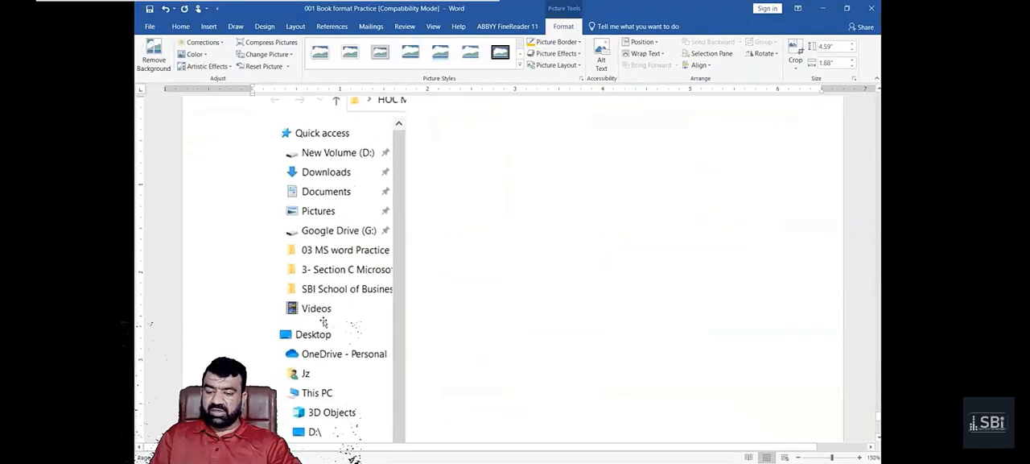
scroll(353, 345, down, 2)
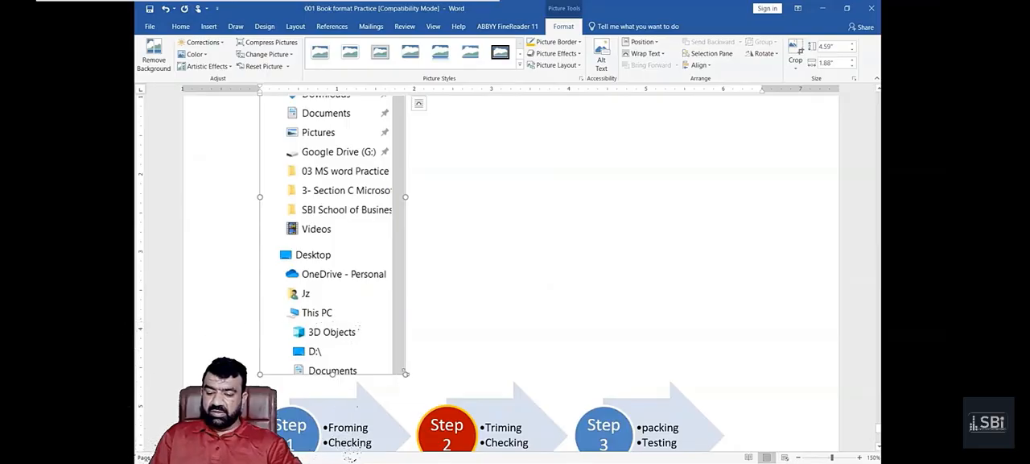
drag(402, 377, 322, 207)
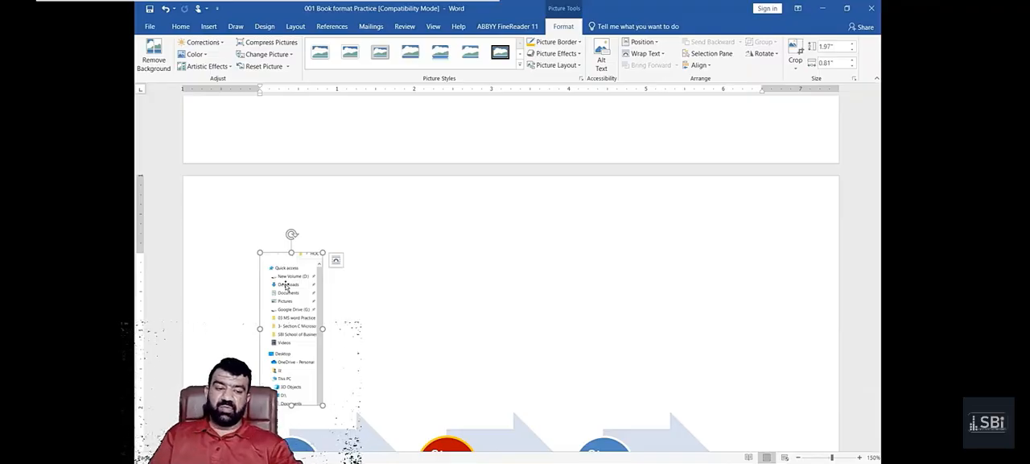
click(372, 259)
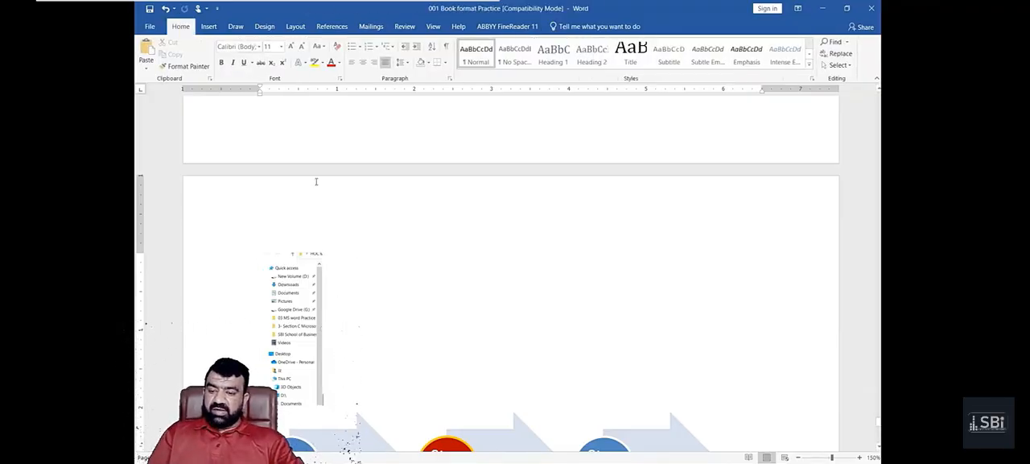
- Show which open windows are available for inserting as a screenshot
click(236, 27)
click(208, 26)
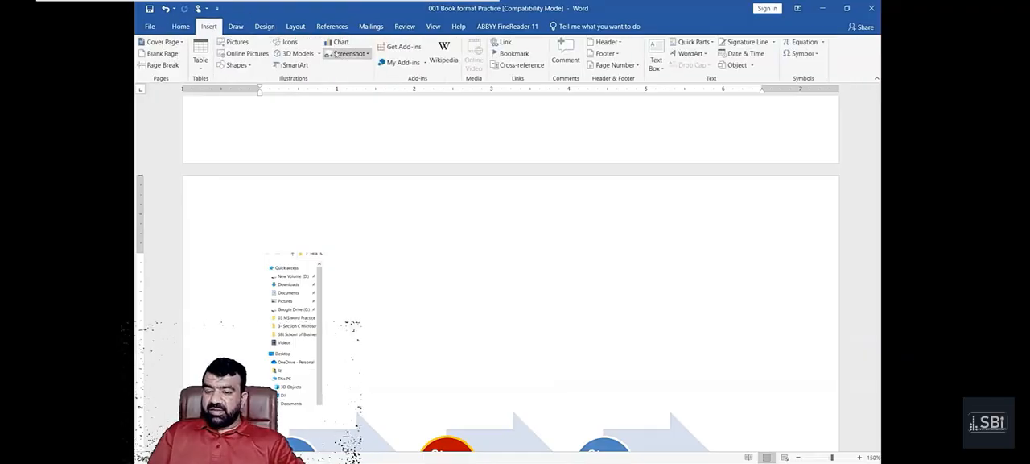
click(366, 54)
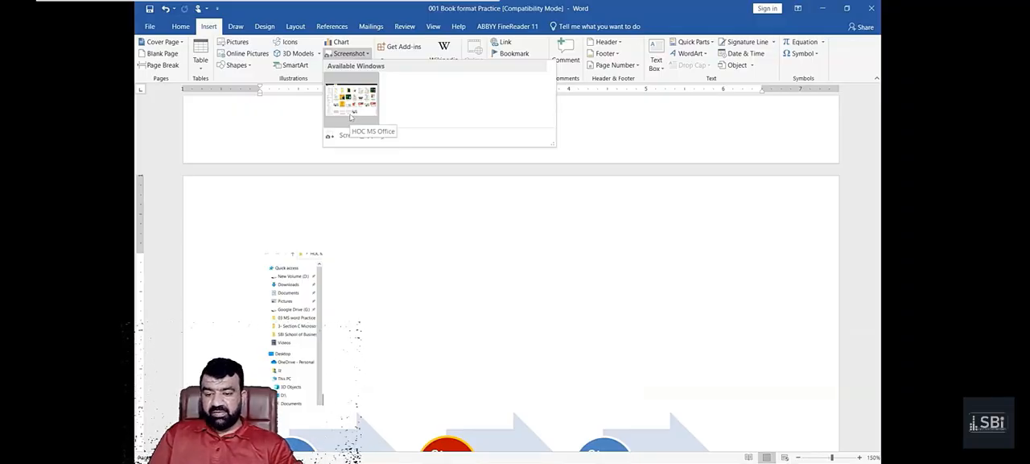
- Open the recent document "005 Left center right and decimal tabs" and switch back to "001 Book format Practice"
click(148, 27)
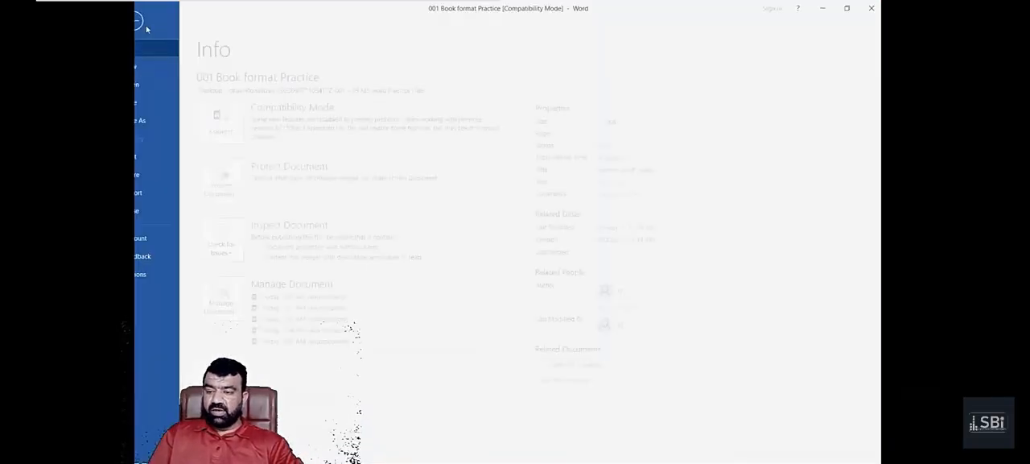
click(172, 88)
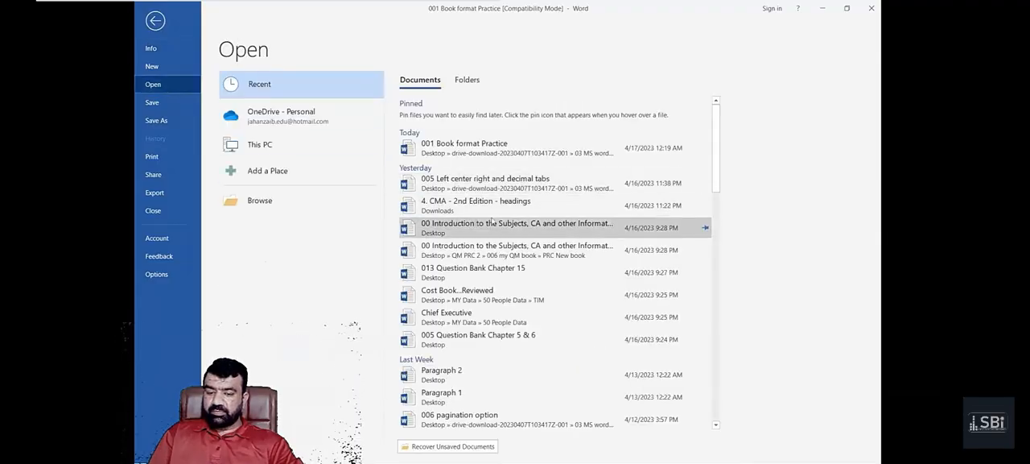
click(487, 184)
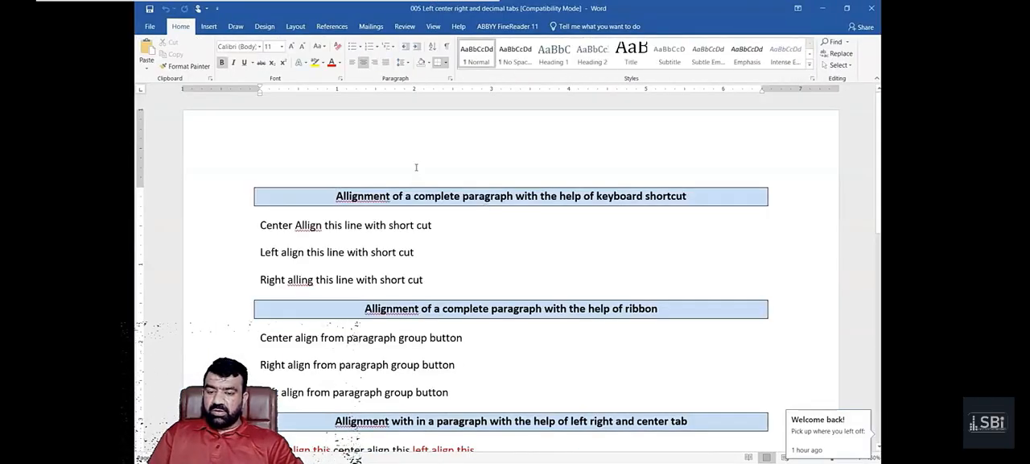
key(alt+Tab)
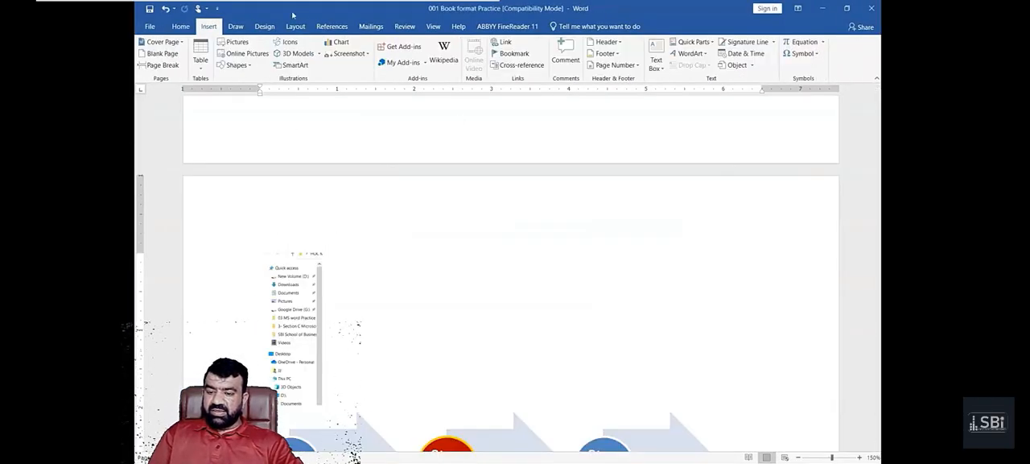
- Insert a full screenshot of the HOC MS Office folder window above the process graphic
click(349, 53)
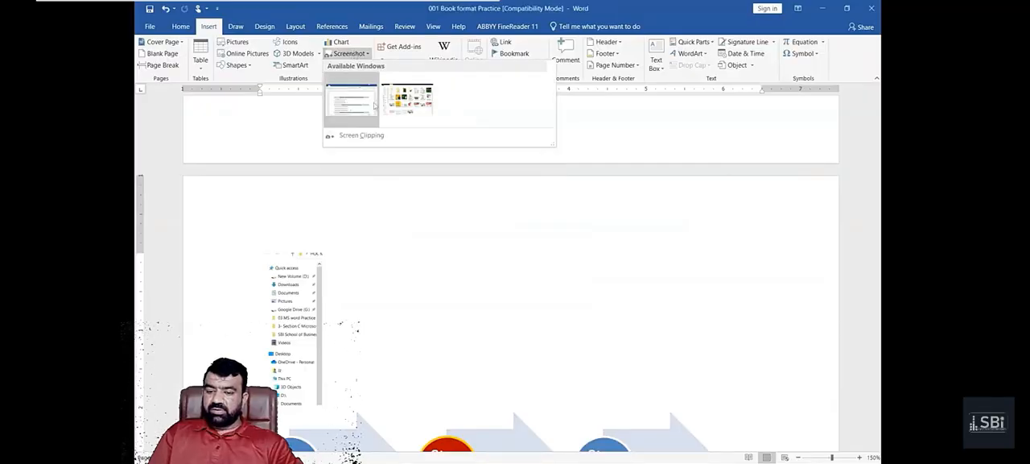
scroll(398, 168, down, 1)
scroll(398, 169, down, 8)
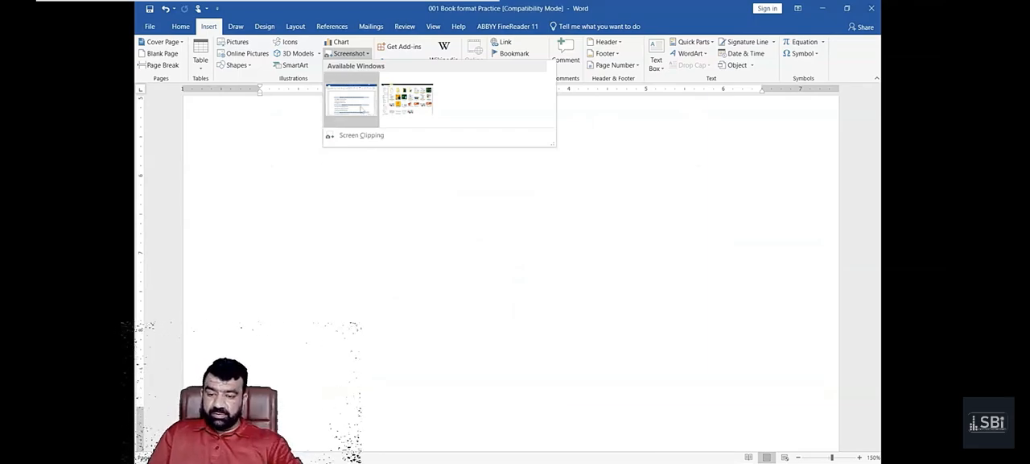
click(395, 105)
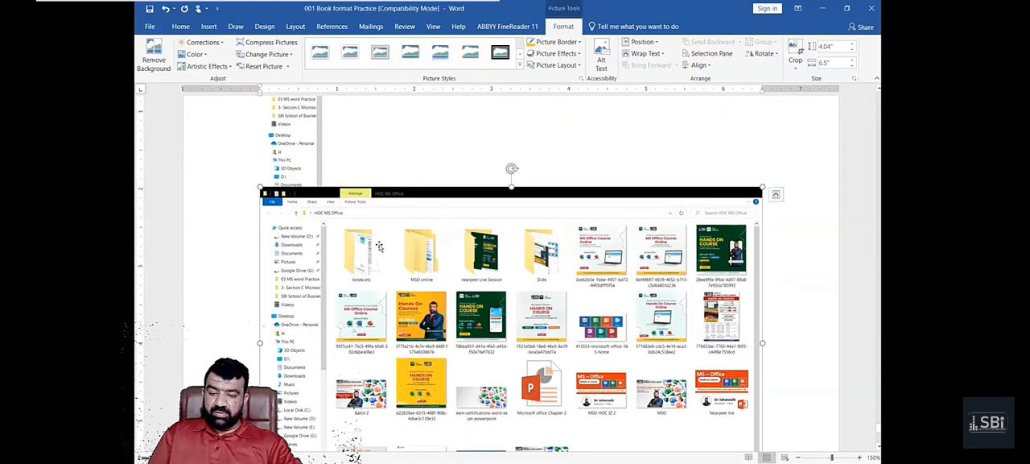
- Place the text cursor at the beginning of a blank page in the document
scroll(360, 202, down, 2)
scroll(620, 349, down, 2)
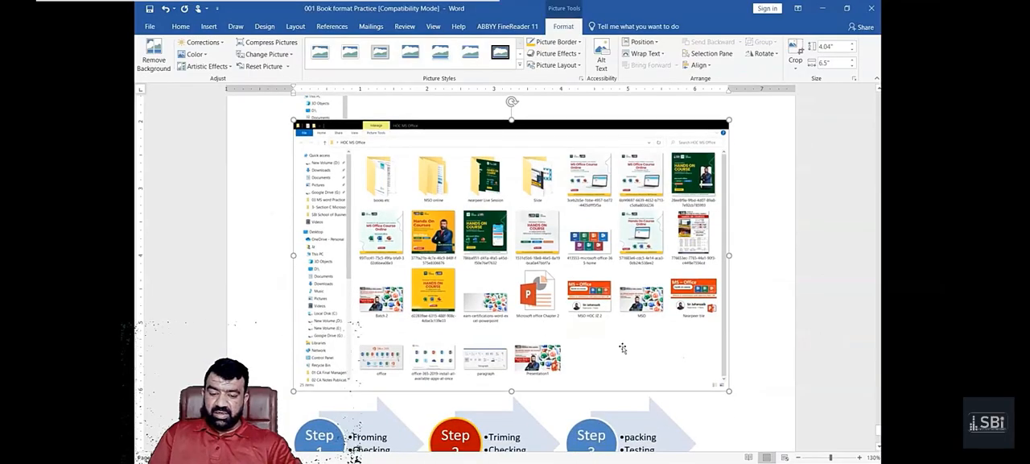
scroll(730, 395, down, 1)
click(697, 425)
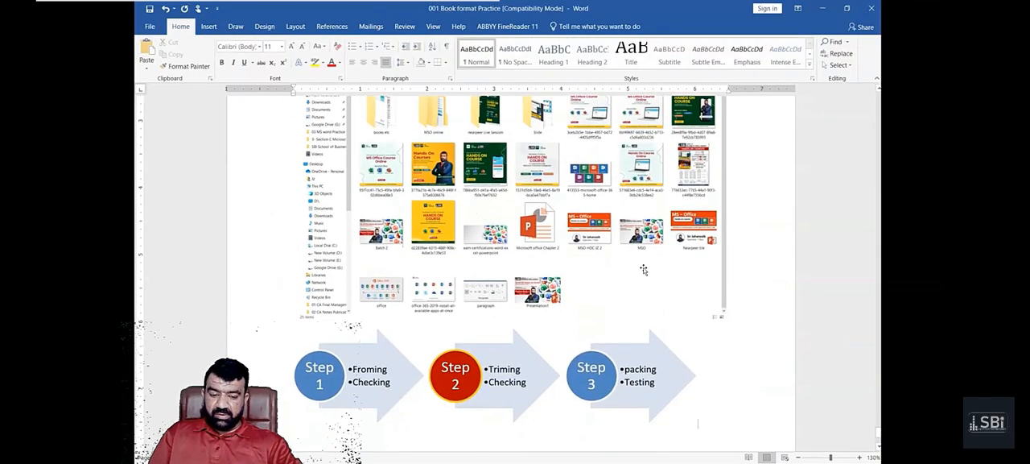
click(645, 270)
scroll(645, 279, down, 2)
click(646, 286)
click(651, 351)
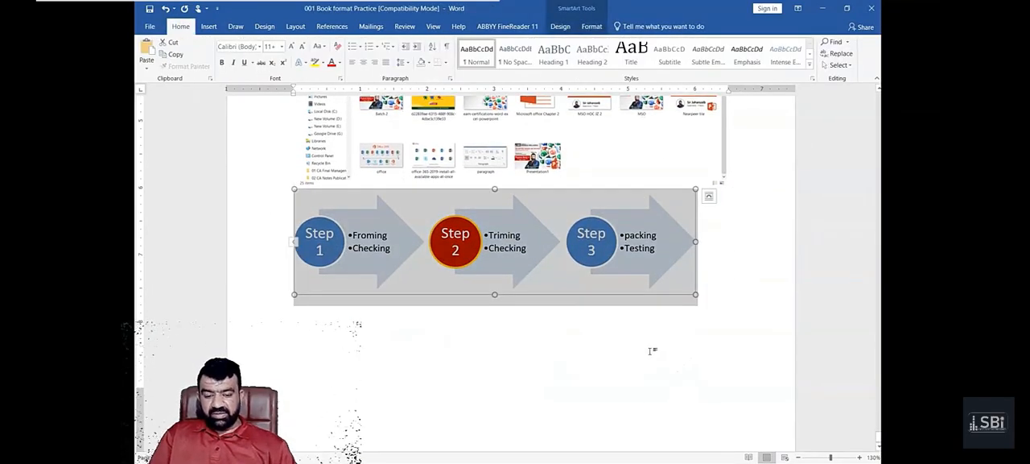
scroll(649, 351, down, 5)
scroll(649, 351, up, 5)
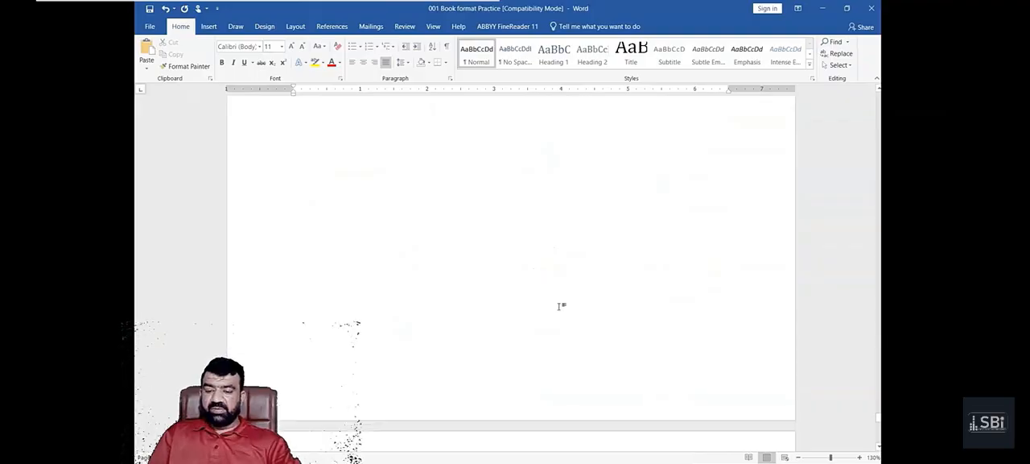
click(331, 154)
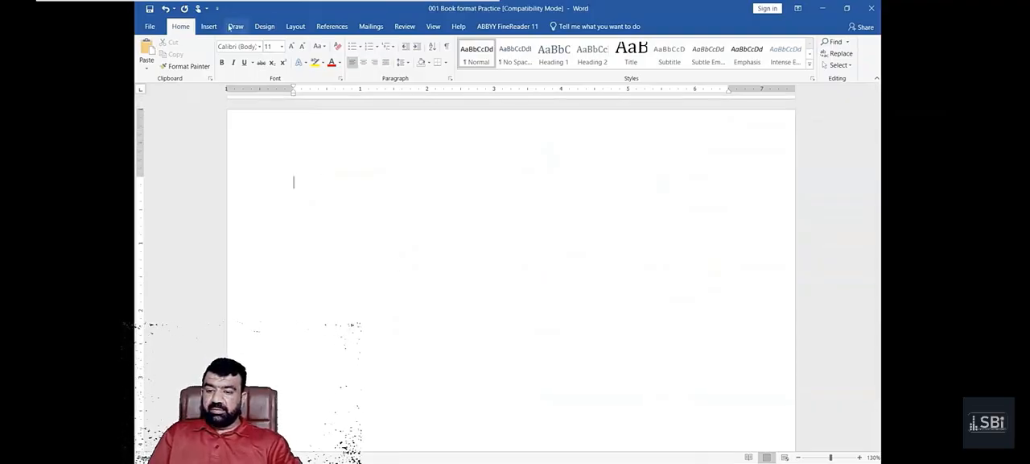
- Insert a screenshot of the "005 Left center right and decimal tabs" window and shrink it to about 2.89" high by 4.65" wide
click(209, 26)
click(345, 54)
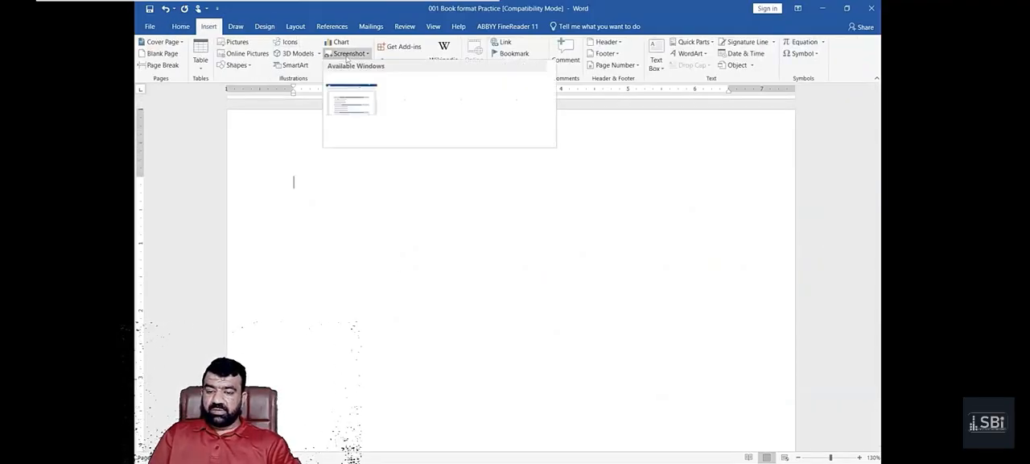
click(355, 111)
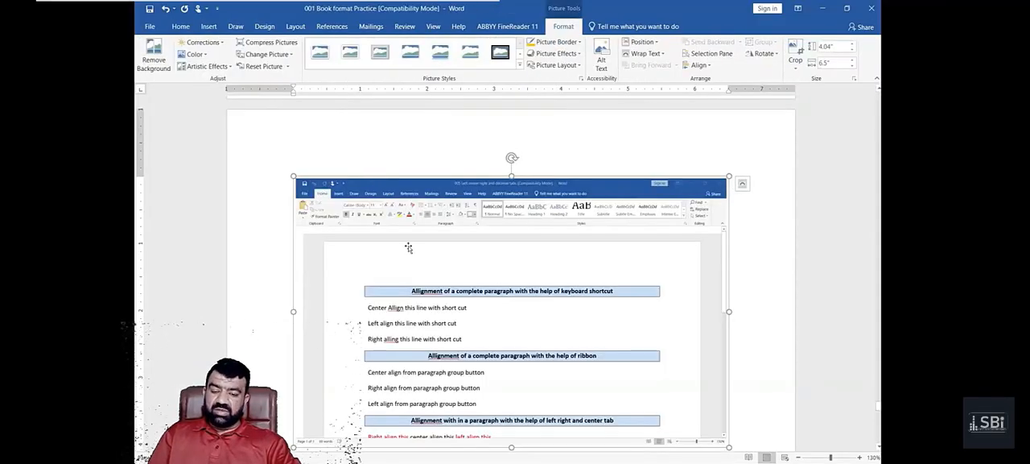
scroll(585, 359, down, 2)
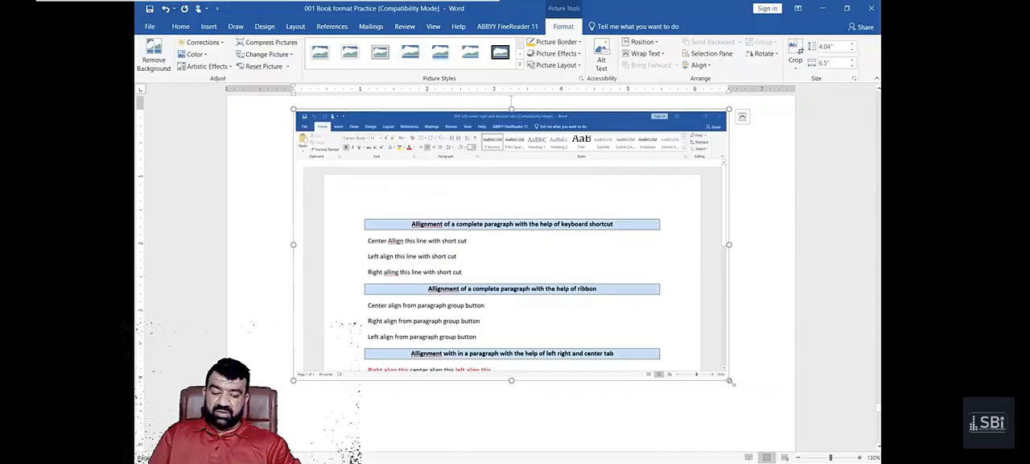
drag(728, 380, 605, 260)
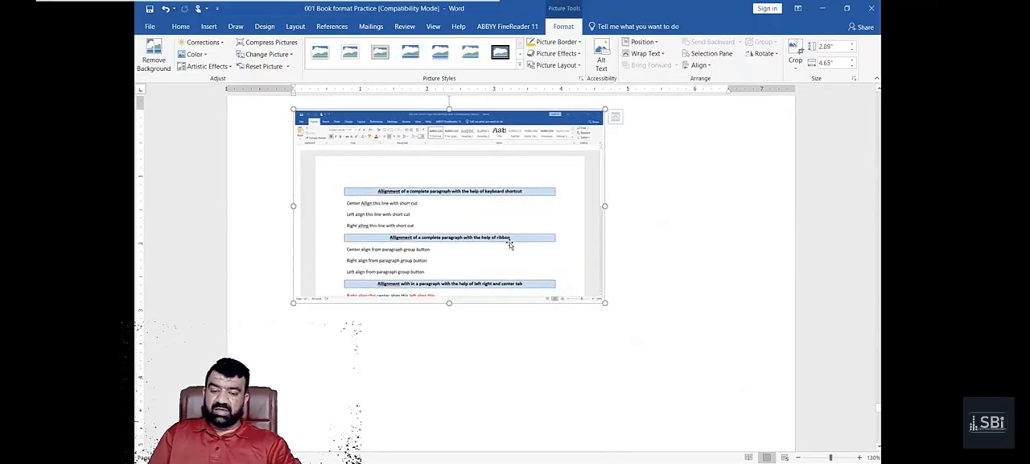
click(659, 274)
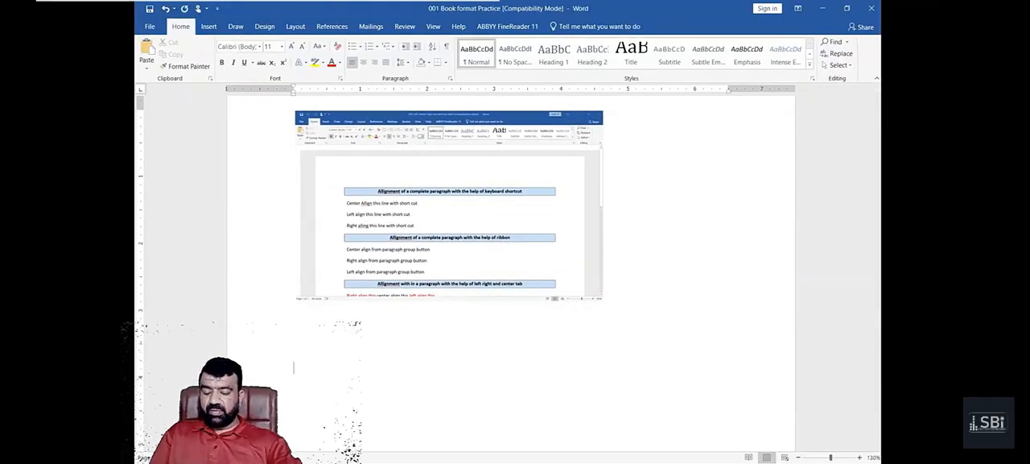
- Insert another HOC MS Office window screenshot below the document screenshot and shrink it to about 2.21" high by 3.54" wide
click(209, 27)
click(349, 53)
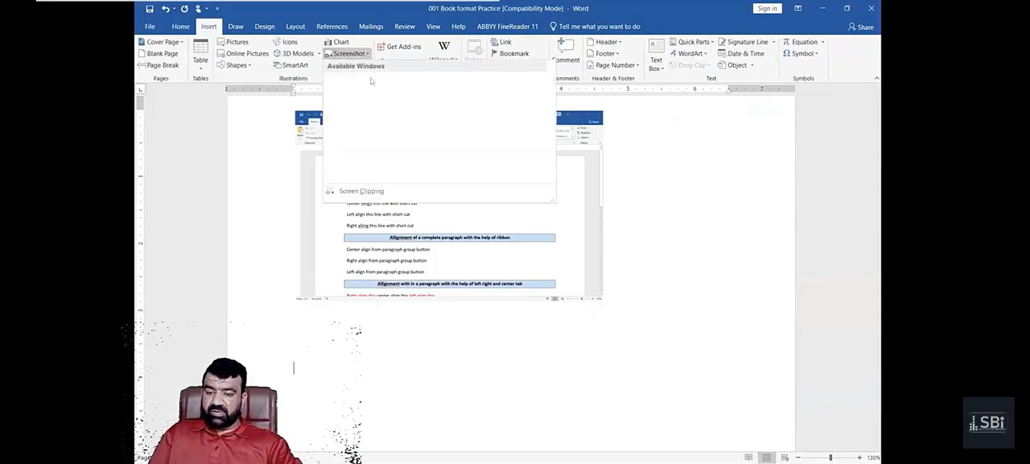
click(418, 105)
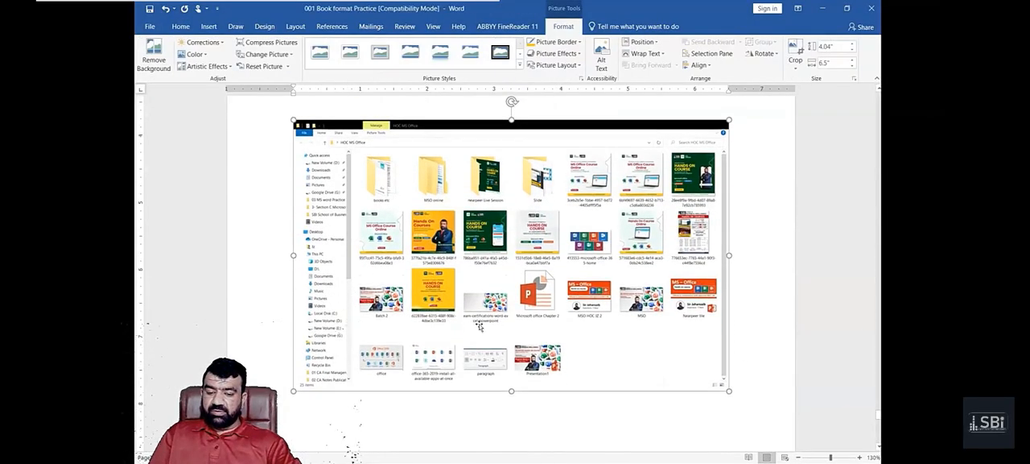
drag(728, 390, 531, 258)
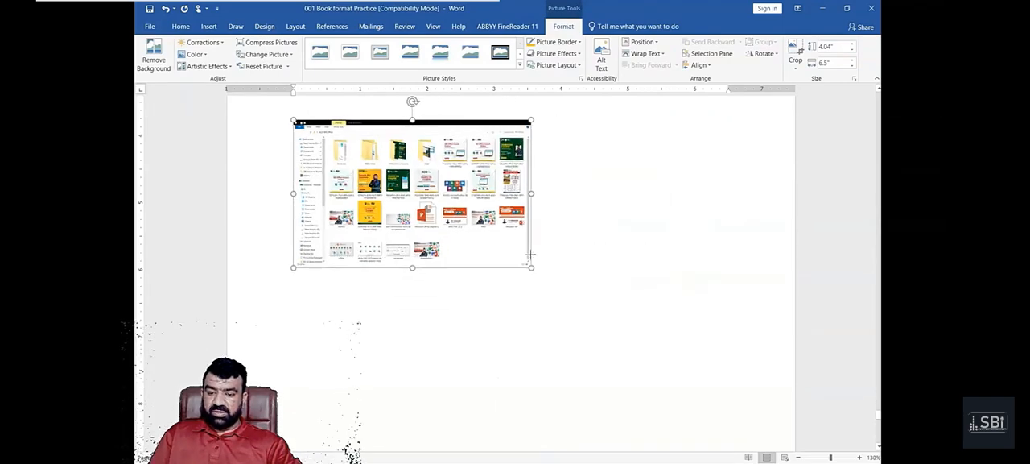
scroll(513, 348, up, 3)
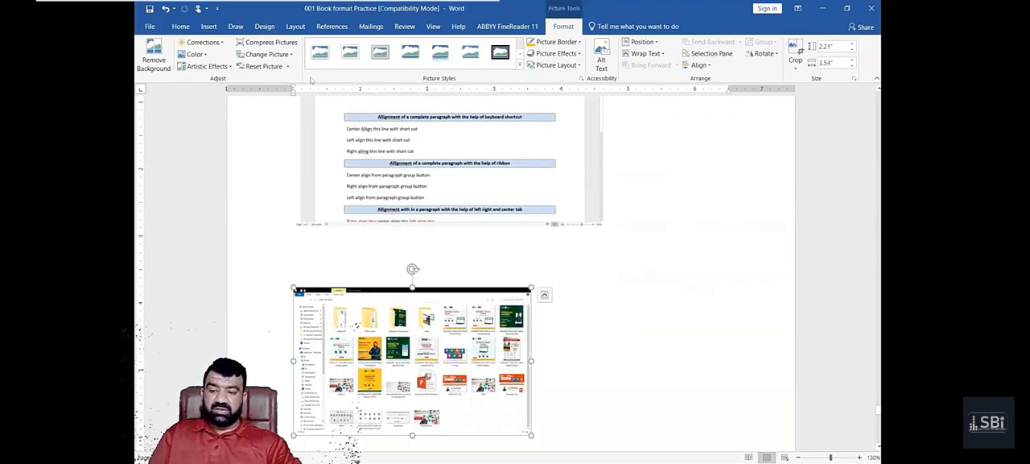
- Insert a Simple Text Box in the second paragraph under Sub topic 2.1.2 and move it to the right side of the first paragraph
click(213, 26)
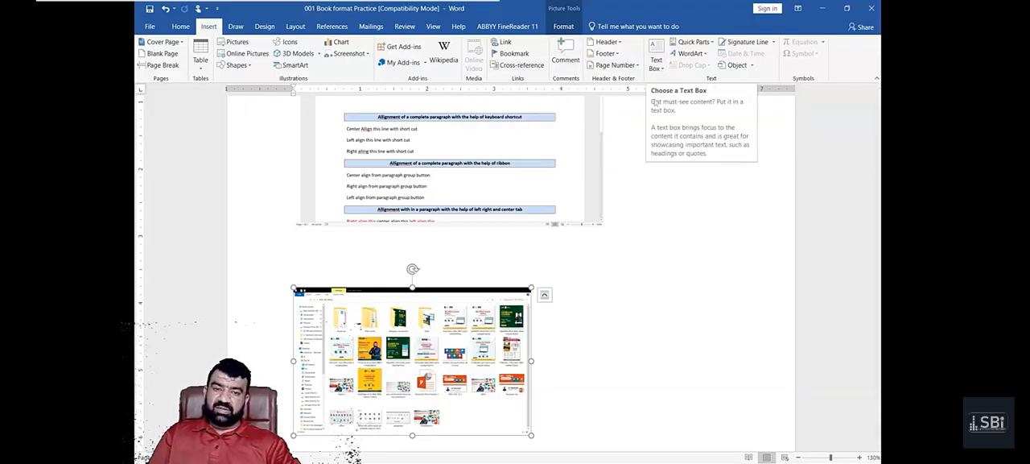
scroll(493, 220, down, 8)
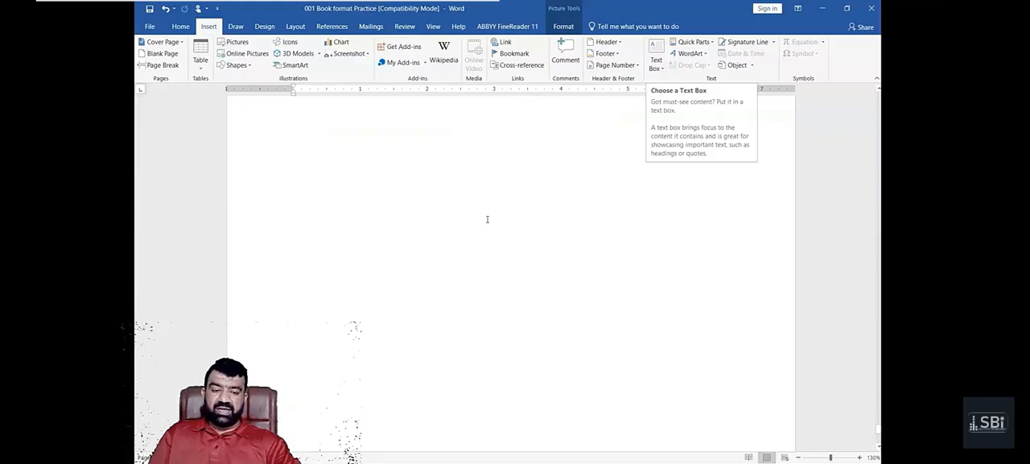
scroll(490, 221, up, 5)
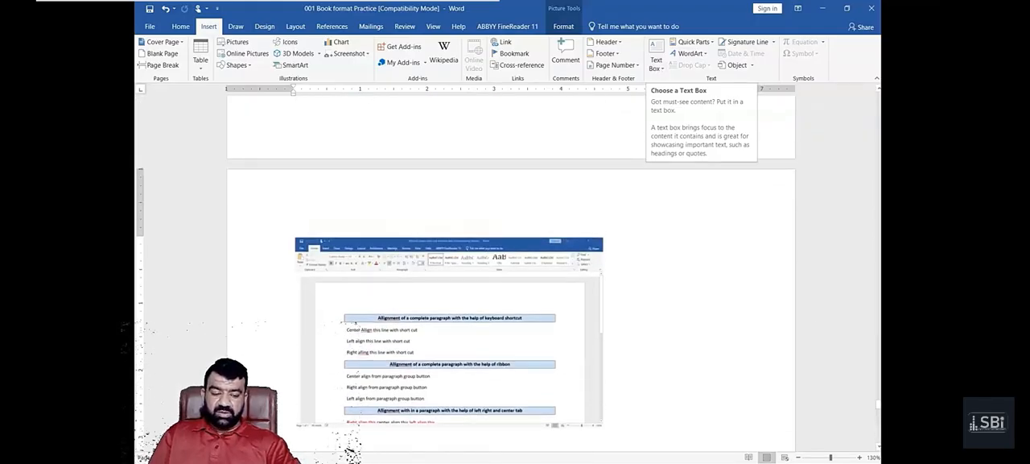
drag(879, 405, 878, 98)
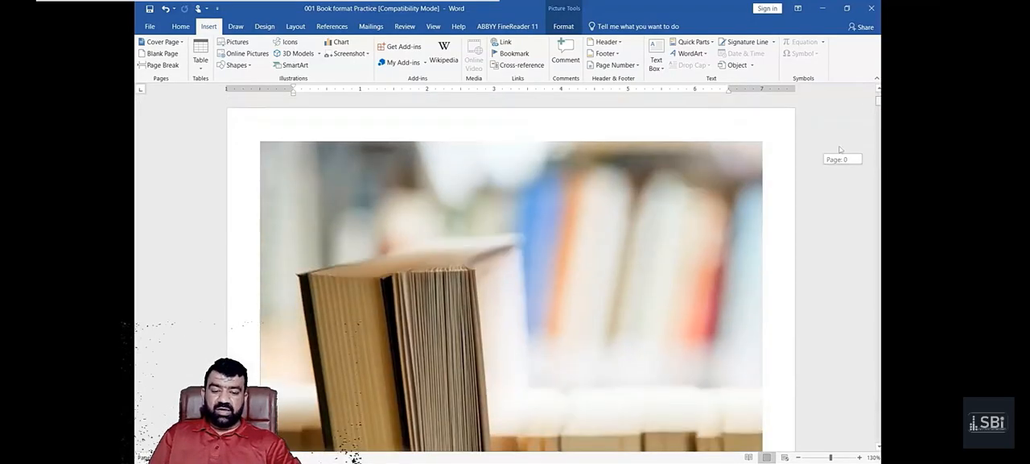
drag(840, 150, 833, 164)
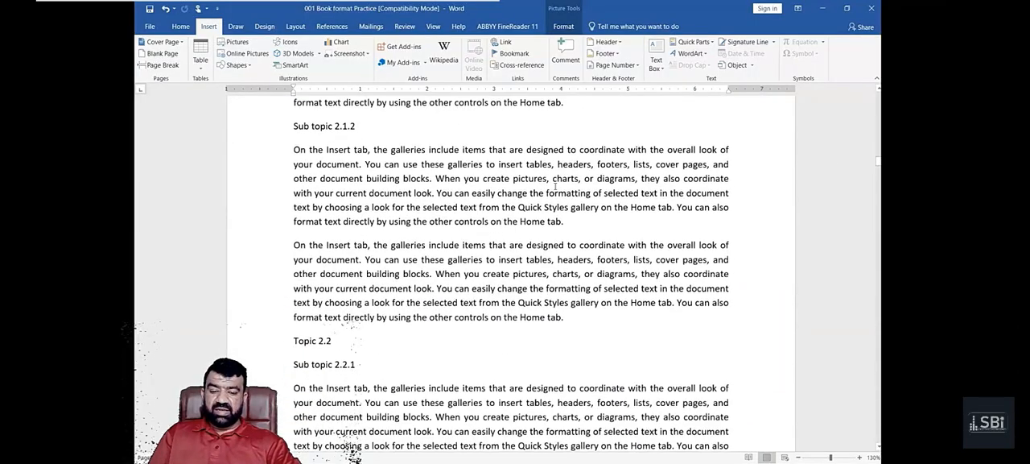
drag(260, 129, 272, 317)
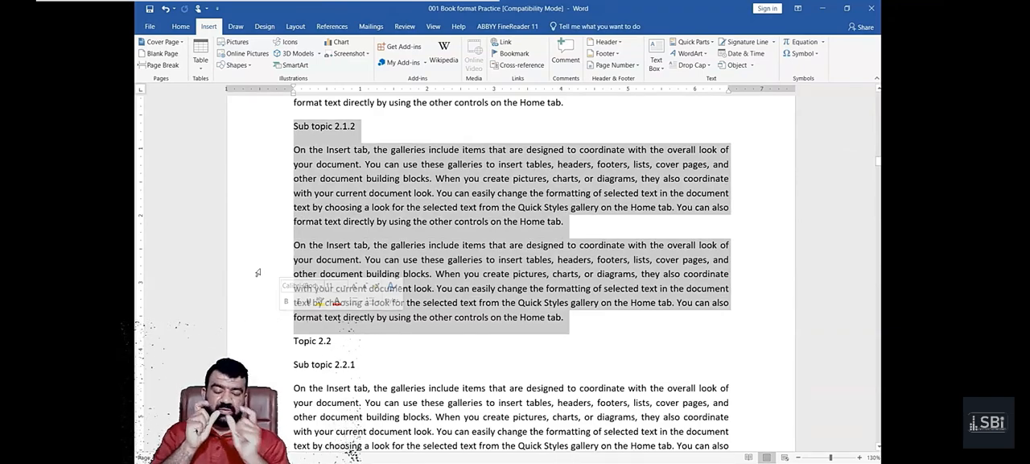
click(436, 248)
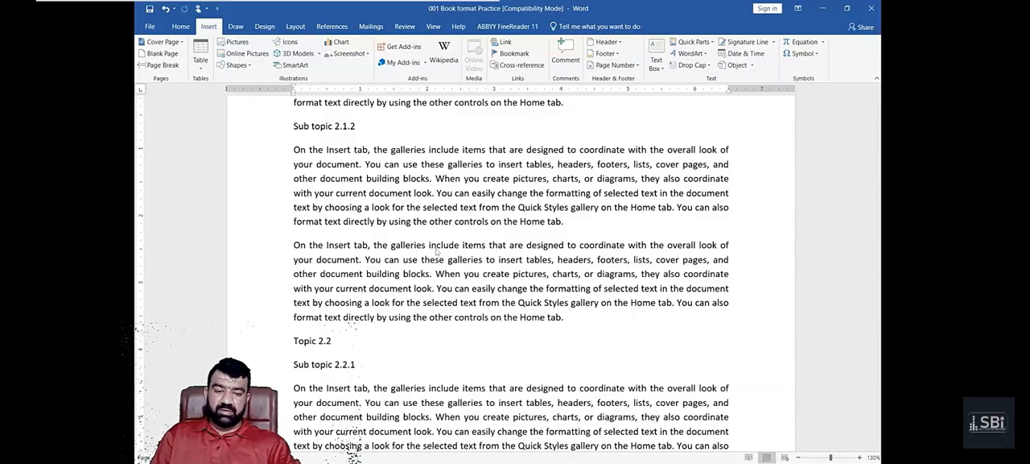
click(658, 68)
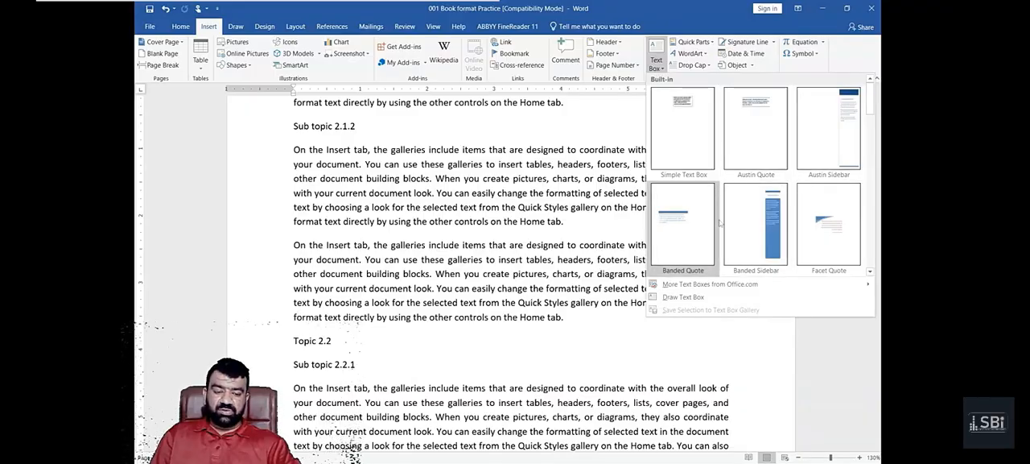
click(682, 129)
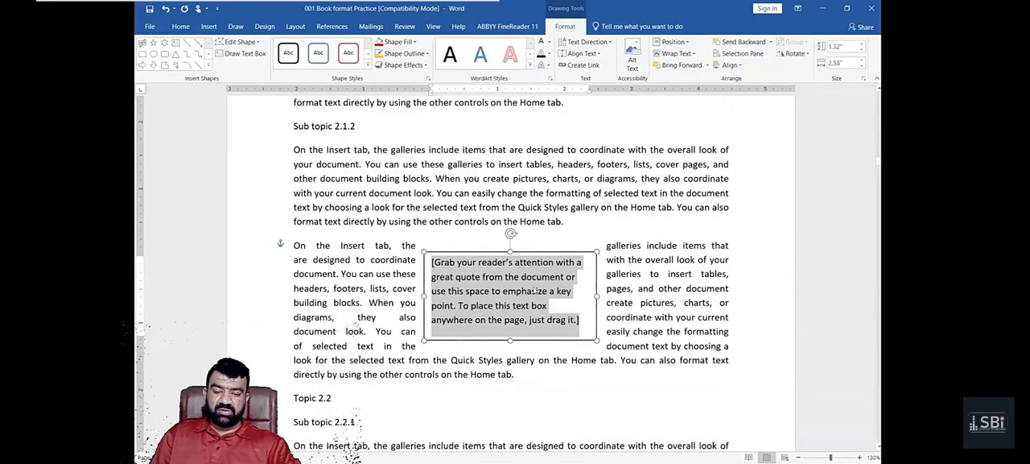
drag(551, 253, 679, 183)
- Replace the placeholder with "This is text of a taxt box and we add it because we want to emphesise the text." and nudge the box up-left
click(665, 252)
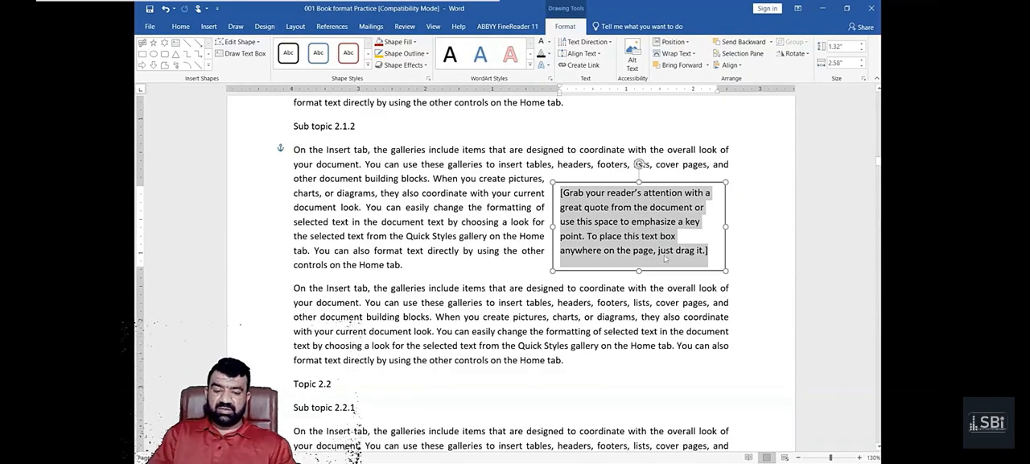
text(This is )
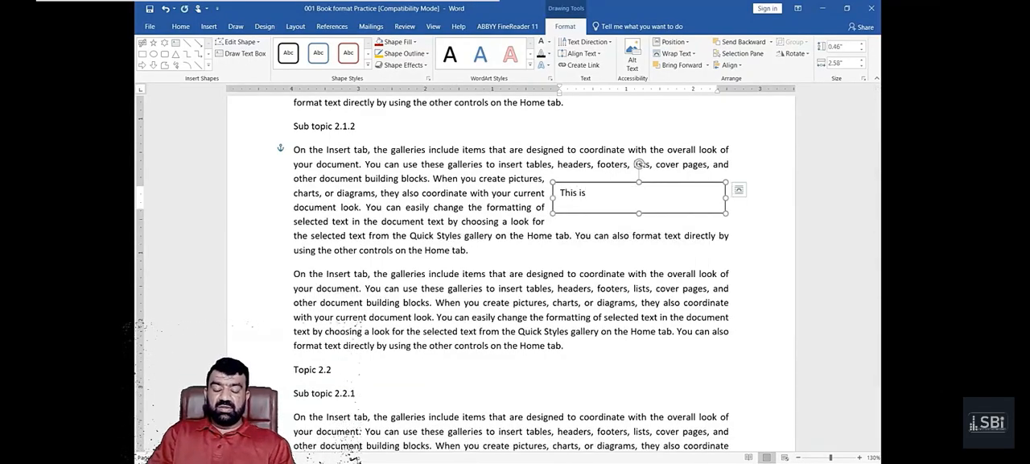
text(text of)
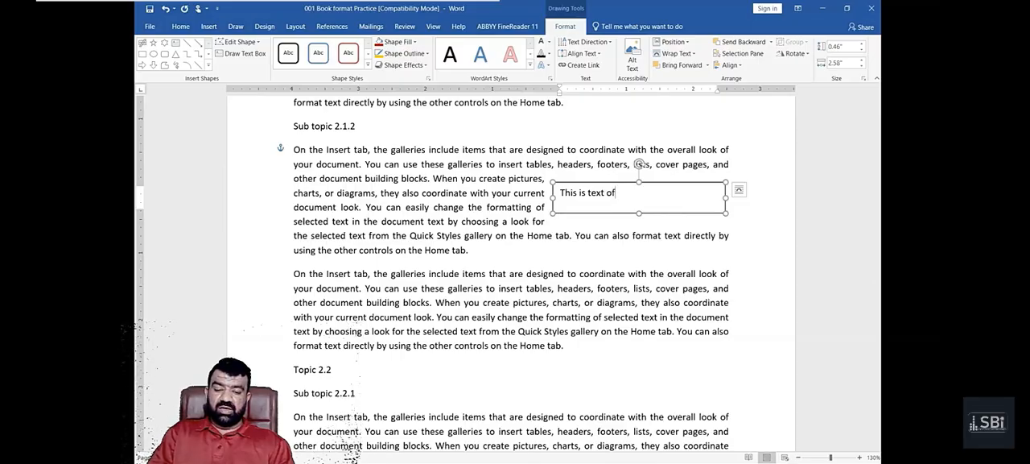
text( a taxt bok and)
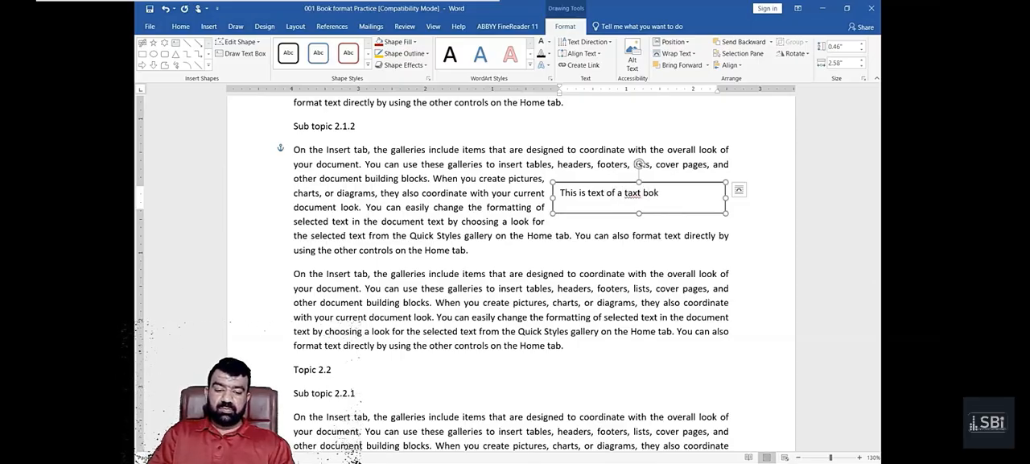
key(BackSpace)
key(BackSpace)
key(BackSpace)
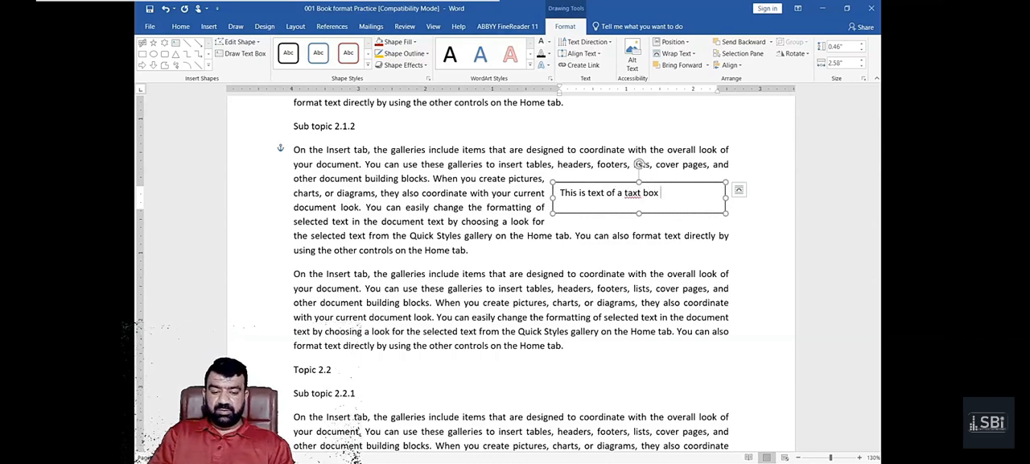
text(and we add it)
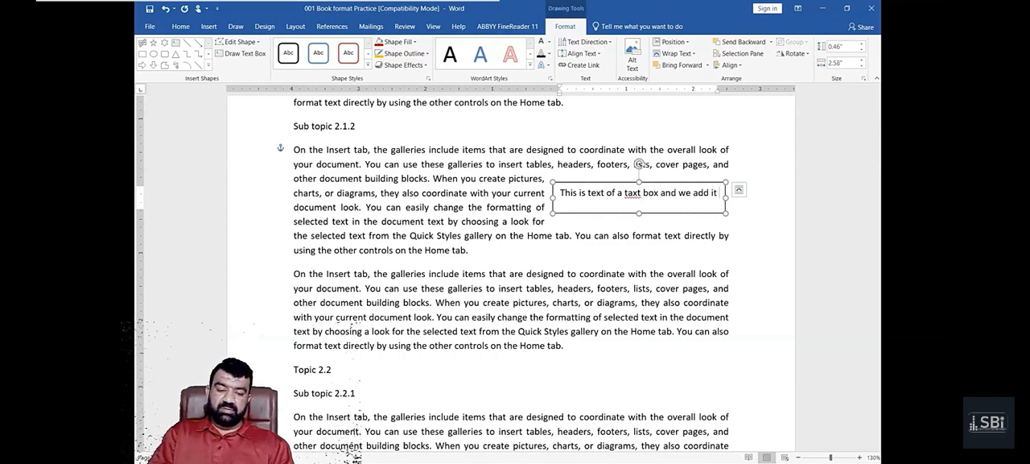
text( because )
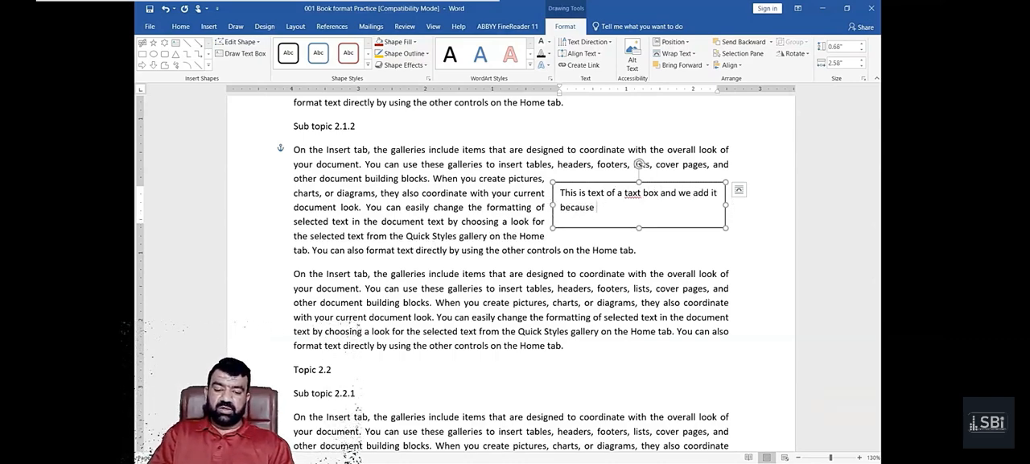
text(we want to)
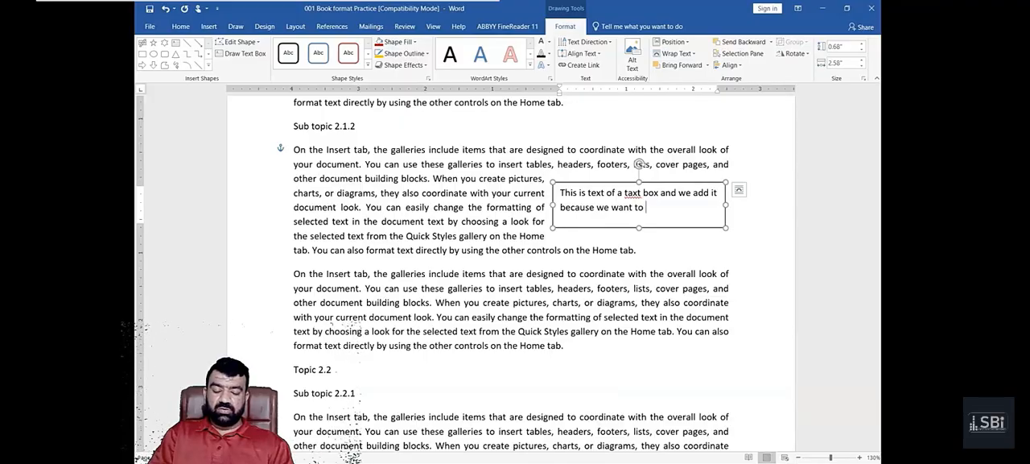
text( emph)
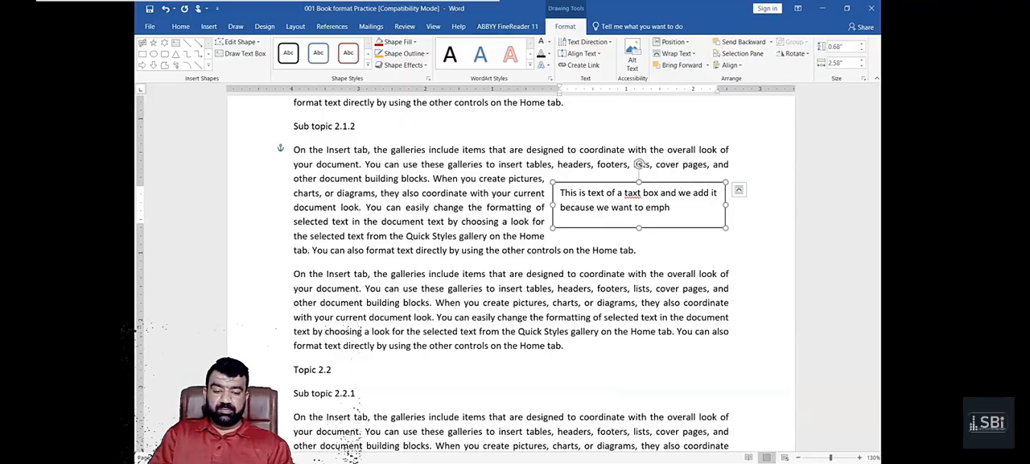
text(esis)
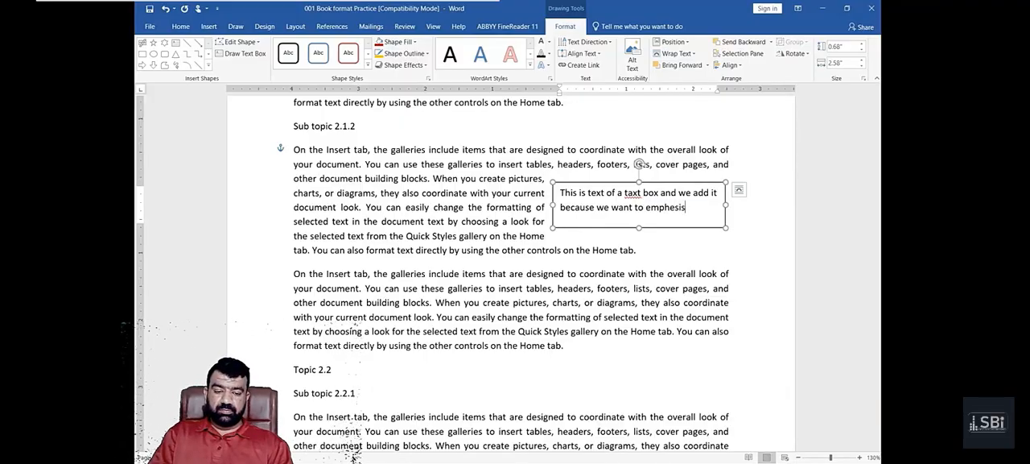
text(e the tex.)
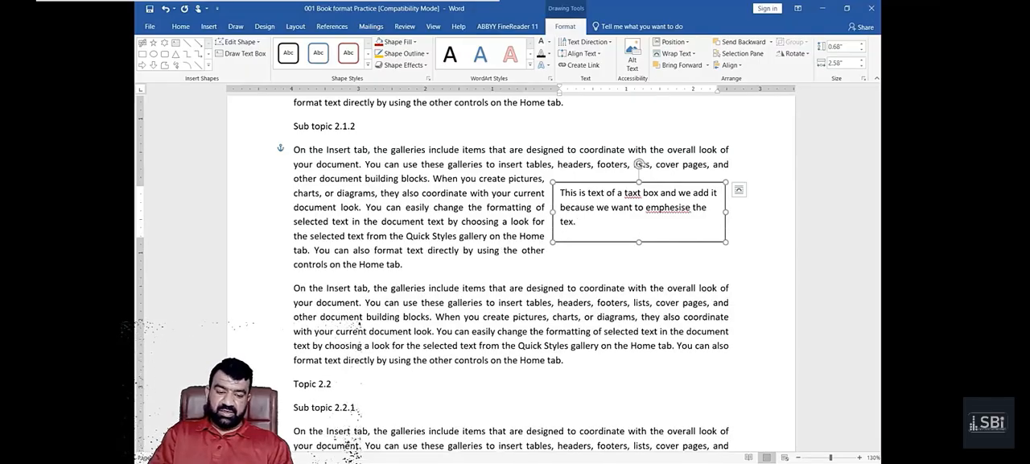
key(BackSpace)
key(BackSpace)
key(BackSpace)
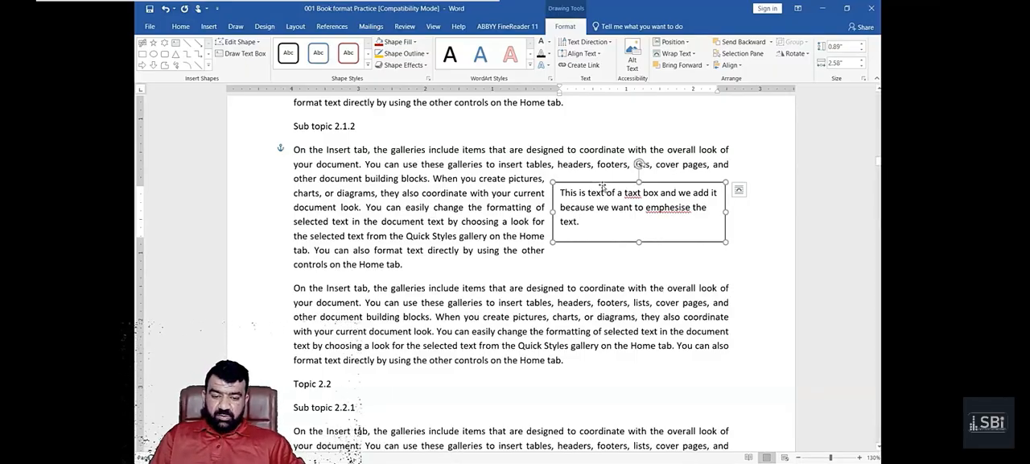
drag(600, 181, 591, 167)
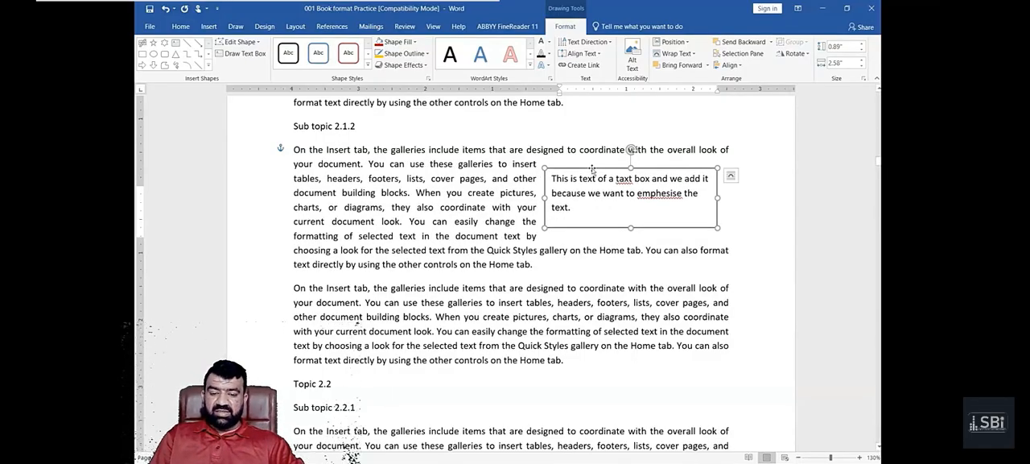
- Draw a pentagon block arrow about 2.01" high by 4.21" wide over the paragraphs of Sub topic 2.2.1
scroll(631, 150, down, 6)
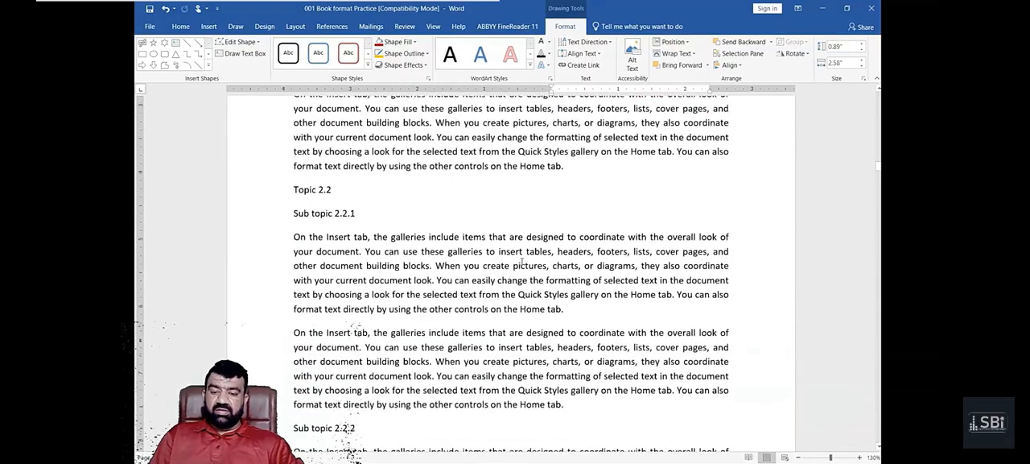
click(208, 26)
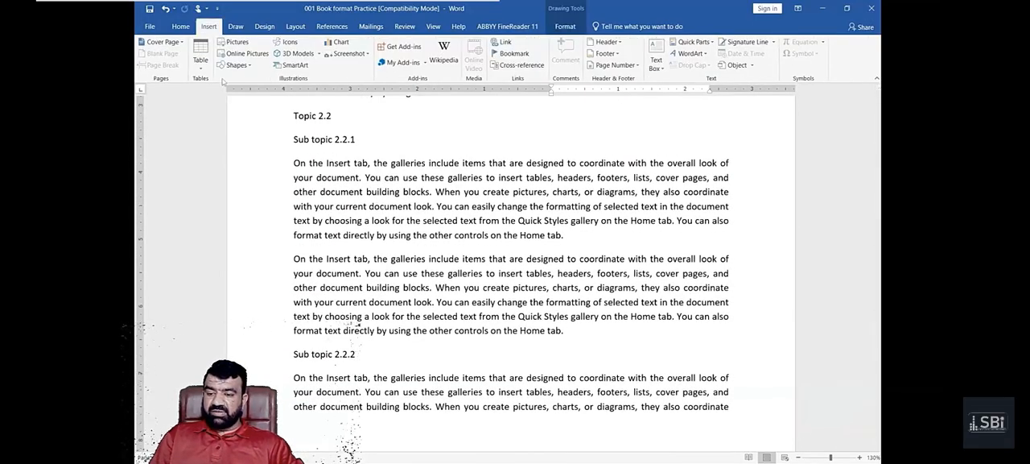
click(235, 65)
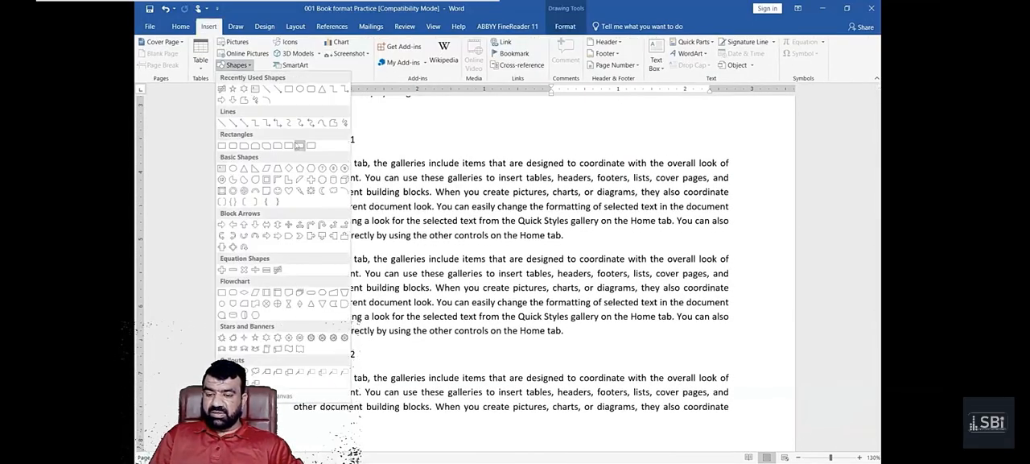
click(288, 235)
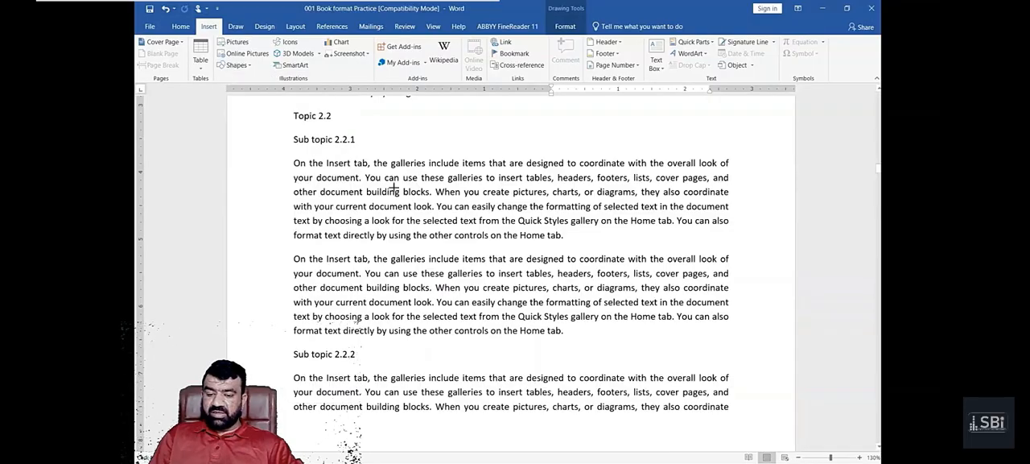
drag(393, 184, 674, 321)
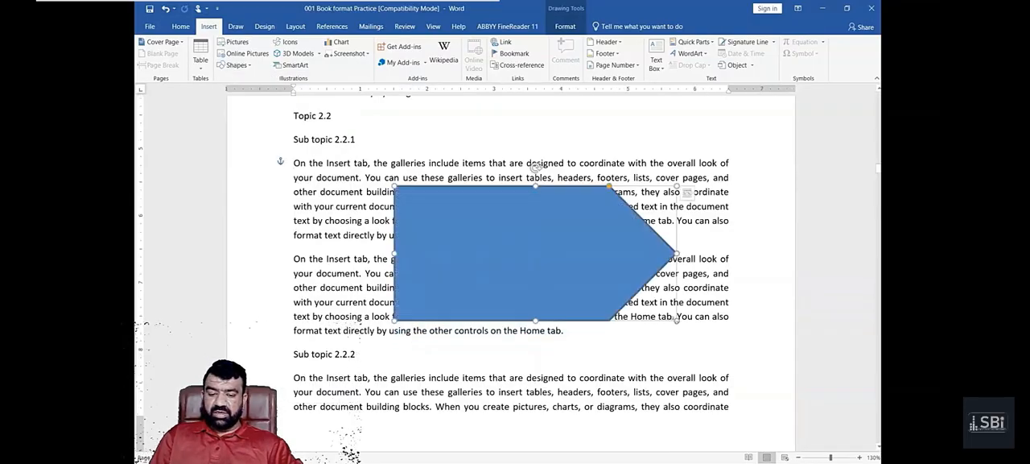
- Add the text "This is the text that we have added to the shapes." inside the pentagon arrow
right_click(555, 251)
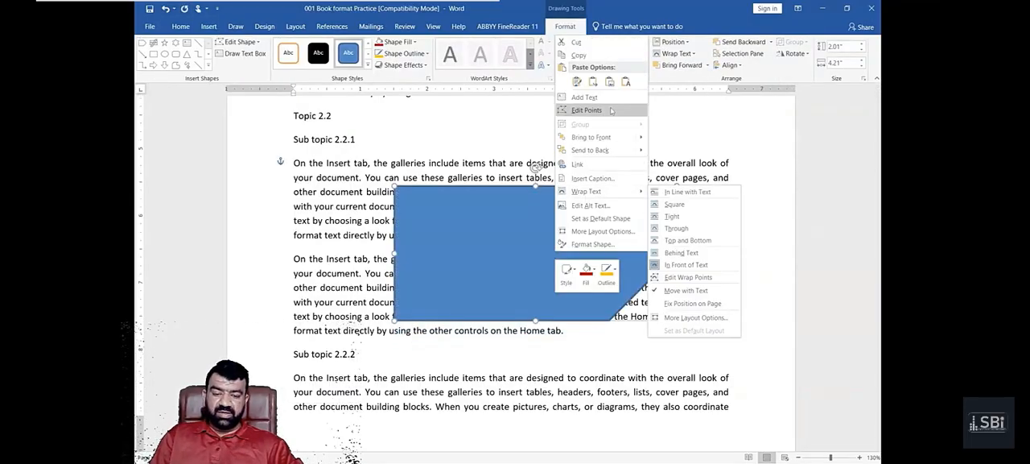
click(585, 97)
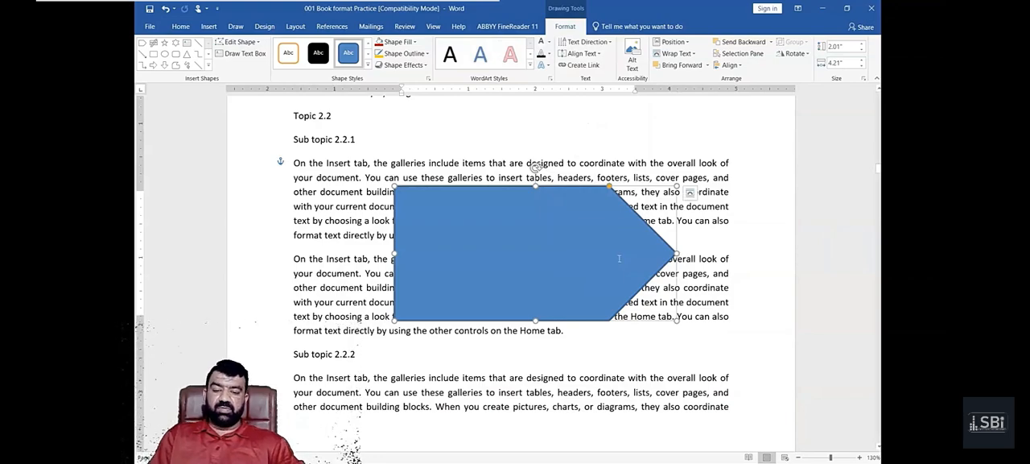
text(This is the)
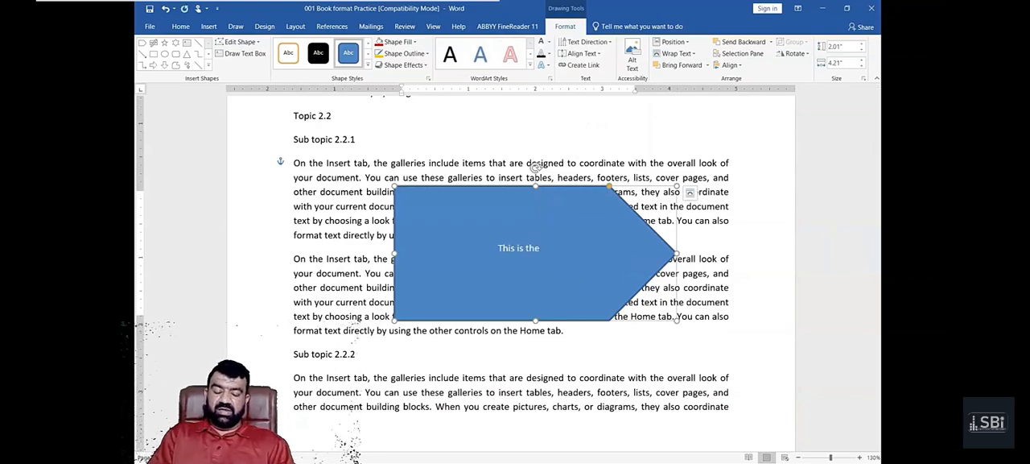
text( text that w)
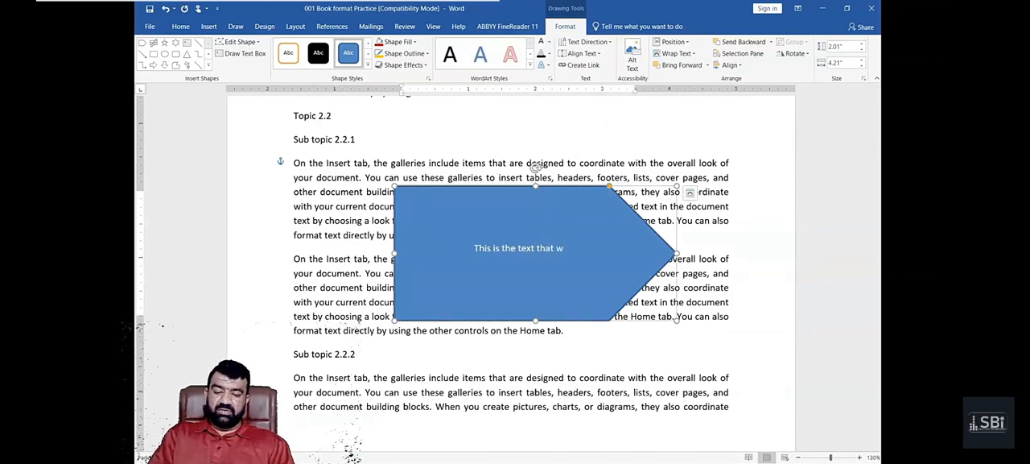
text(e have added t)
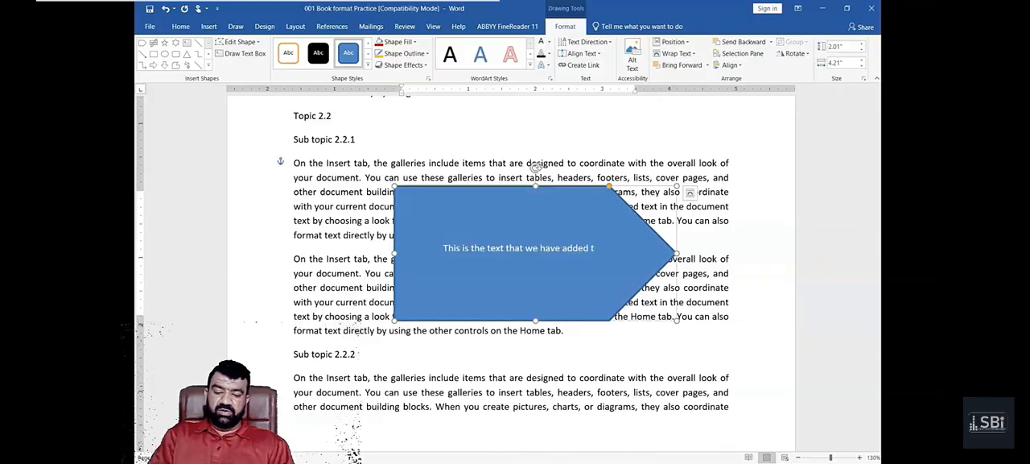
text(o the shapes.)
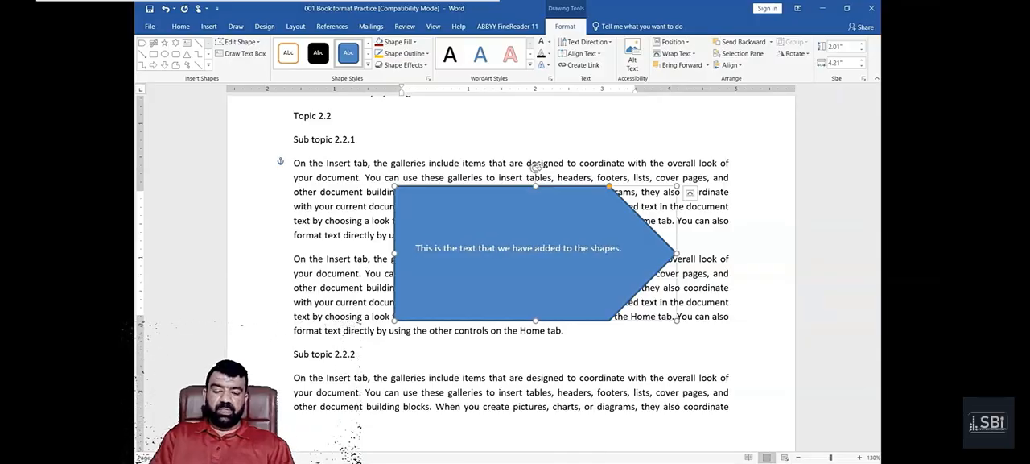
- Copy the sentence in the pentagon arrow and paste it repeatedly so the shape holds five lines of it
key(ctrl+a)
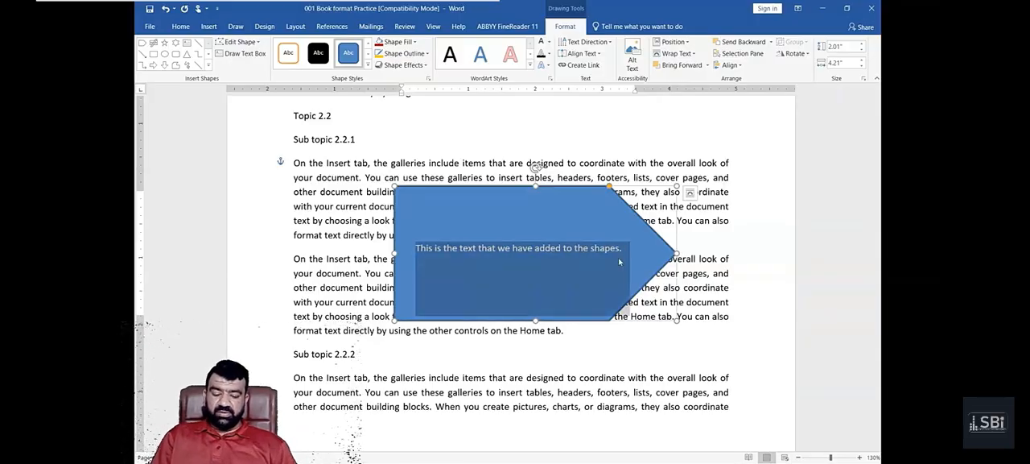
key(ctrl+c)
key(ctrl+v)
key(ctrl+v)
key(ctrl+v)
key(ctrl+v)
key(ctrl+v)
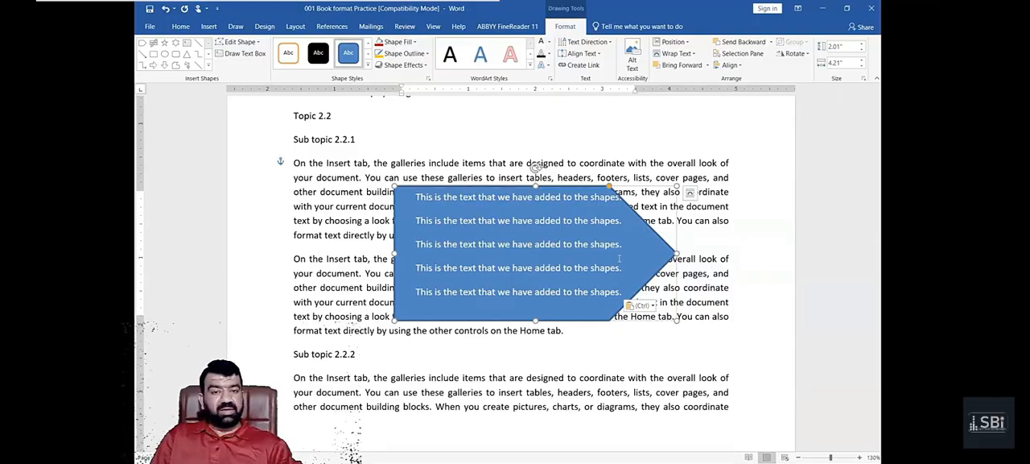
- Undo the last pasted sentence in the pentagon arrow and select the text box under Sub topic 2.1.2
key(ctrl+z)
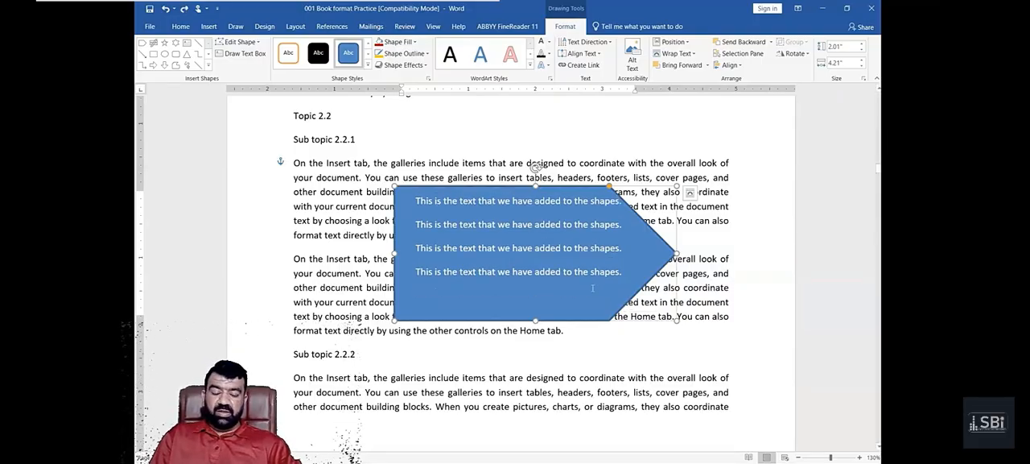
scroll(592, 288, up, 10)
click(652, 271)
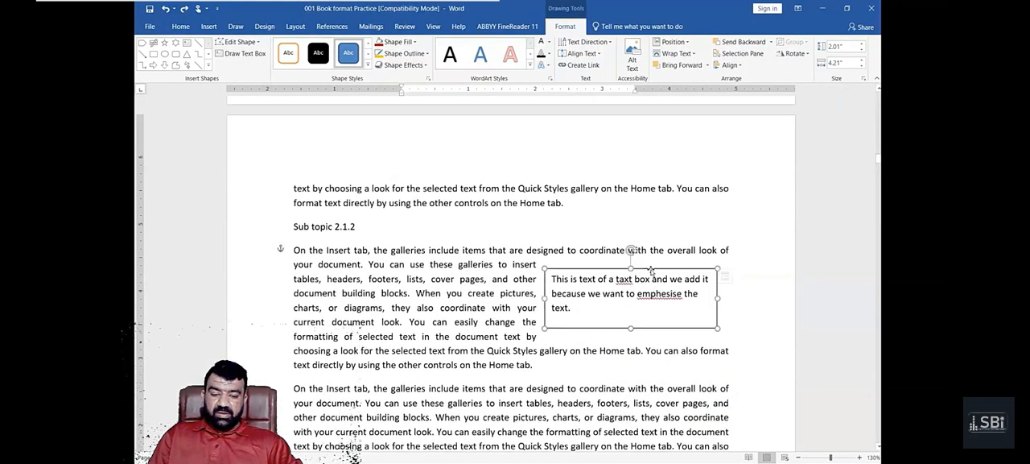
- Insert the built-in Austin Sidebar text box on the page containing Sub topic 3.2.2
scroll(636, 241, down, 15)
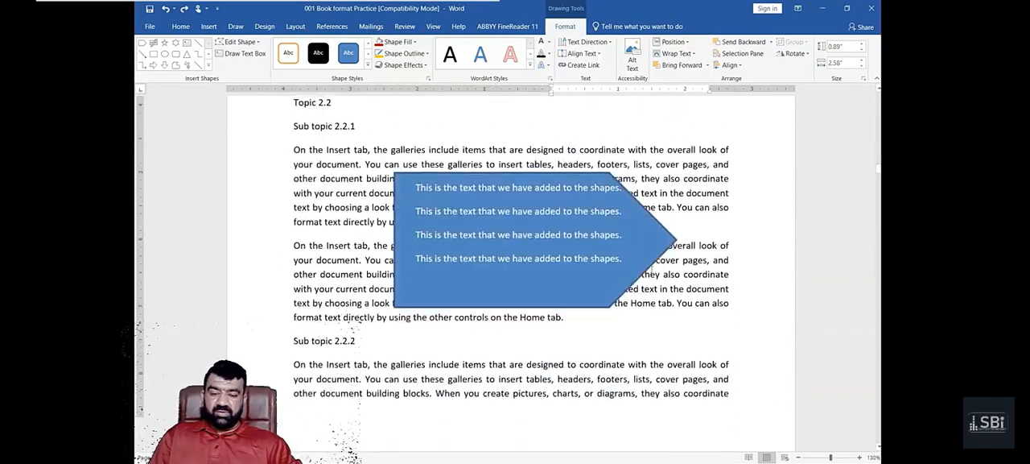
scroll(599, 201, down, 15)
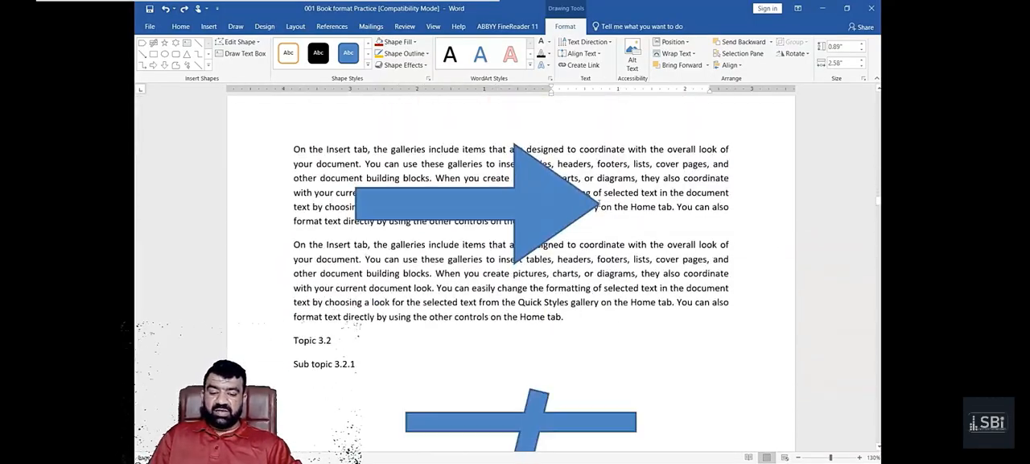
scroll(595, 209, down, 5)
click(594, 239)
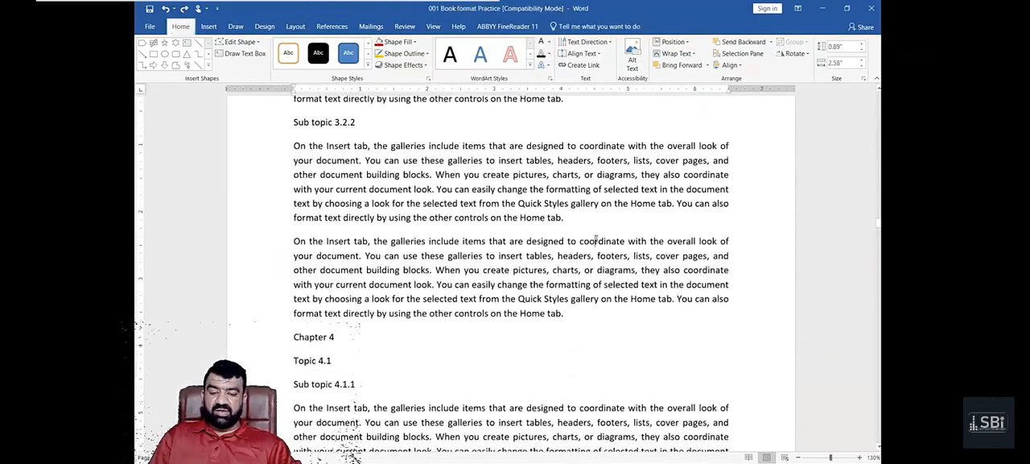
click(208, 26)
click(662, 63)
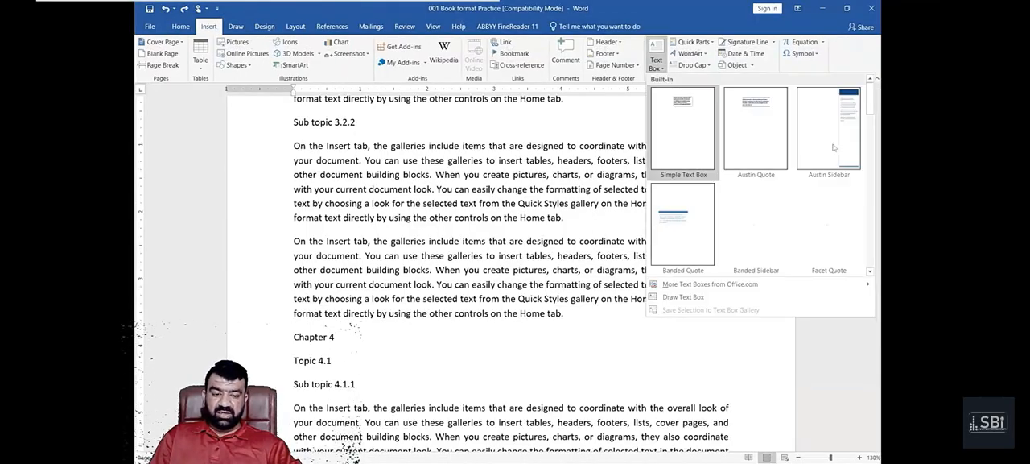
click(741, 206)
- Replace the sidebar's title placeholder with "This is side bar"
scroll(740, 206, down, 4)
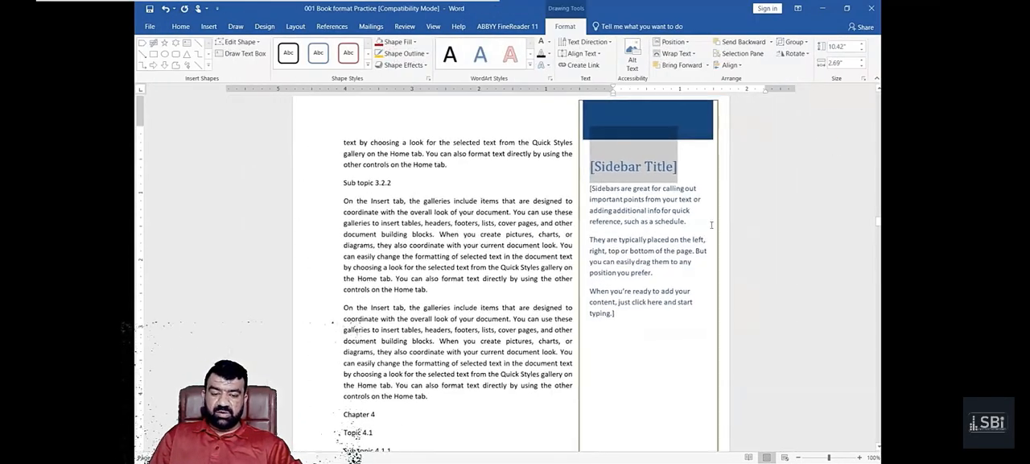
click(706, 236)
scroll(702, 238, down, 5)
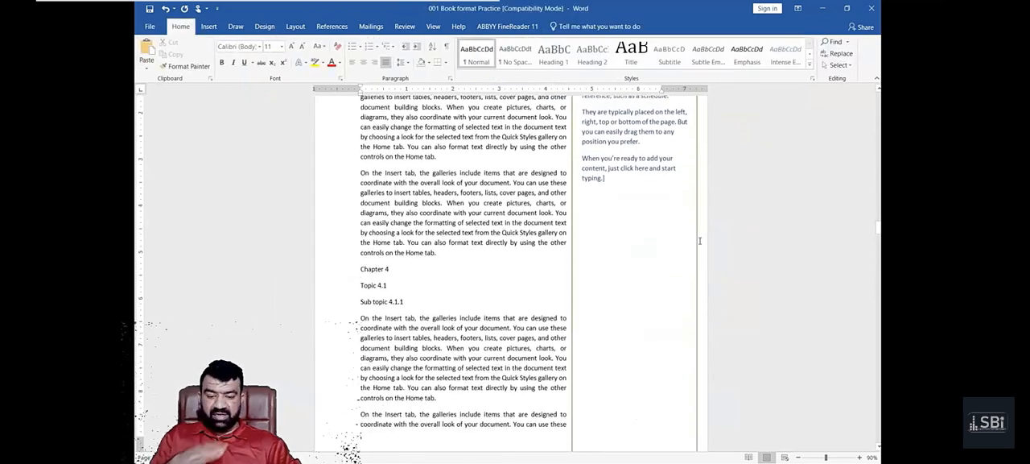
scroll(700, 240, up, 6)
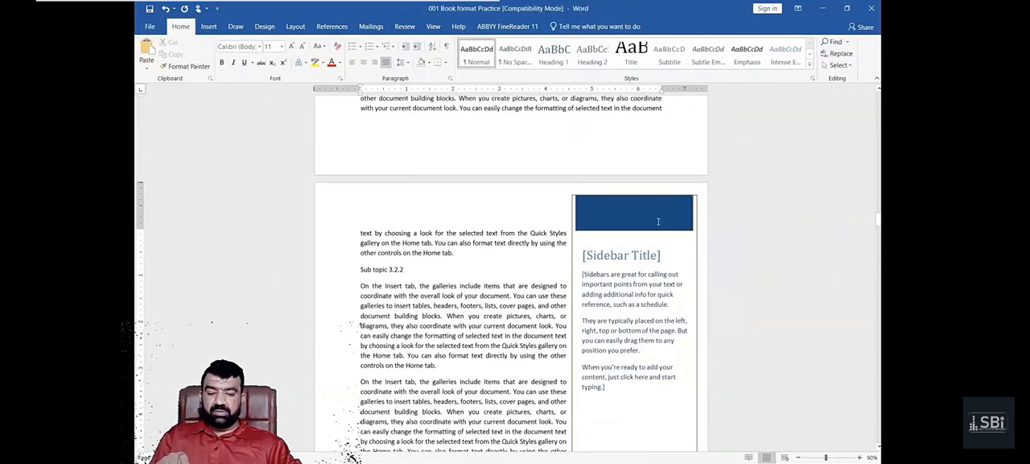
click(667, 242)
text(T)
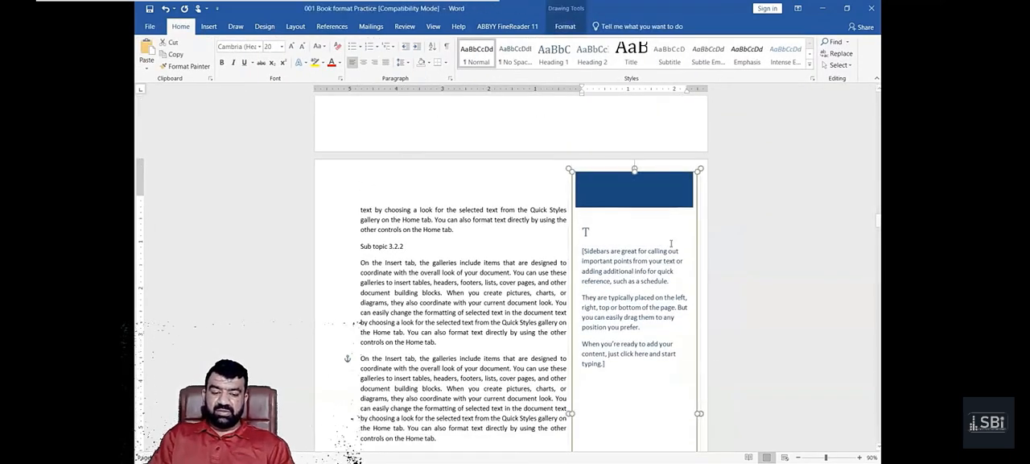
text(his is siz)
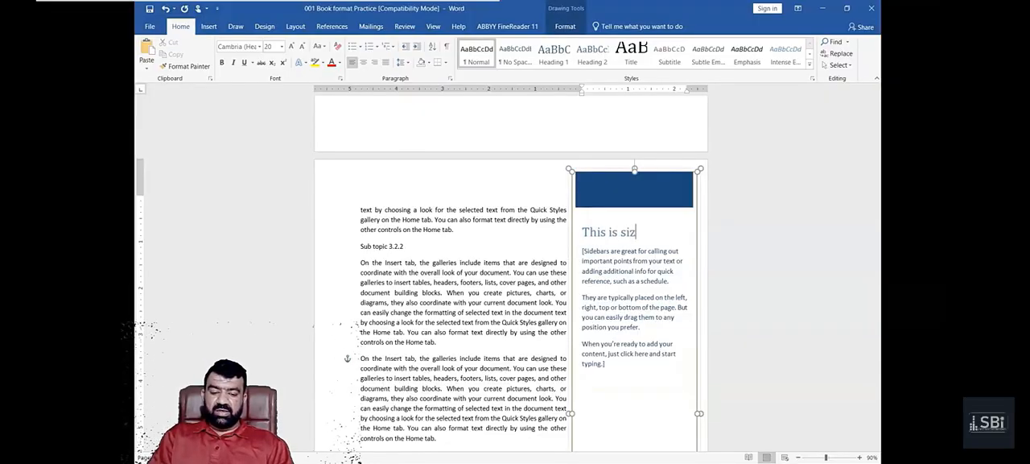
key(BackSpace)
text(de bar)
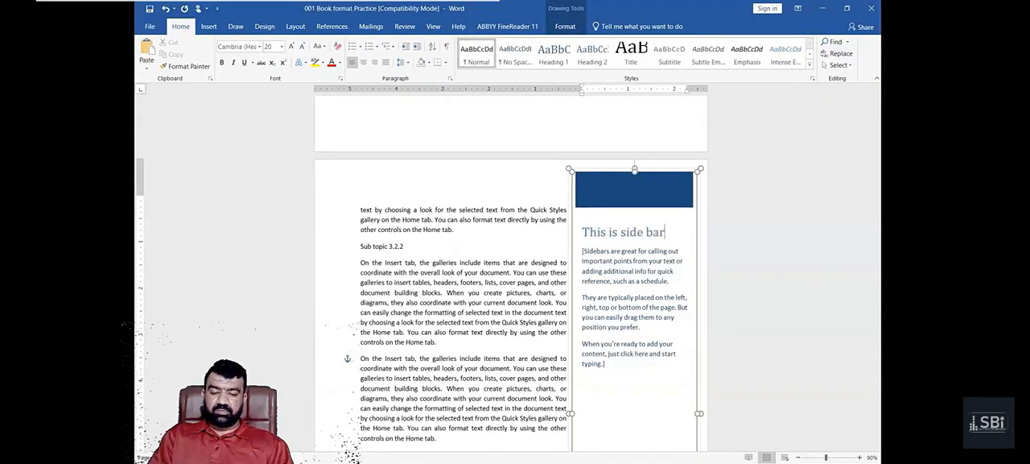
- Replace the sidebar's body placeholder with "We add itesm that we think are interesting." and return to the main text
key(Down)
text(We)
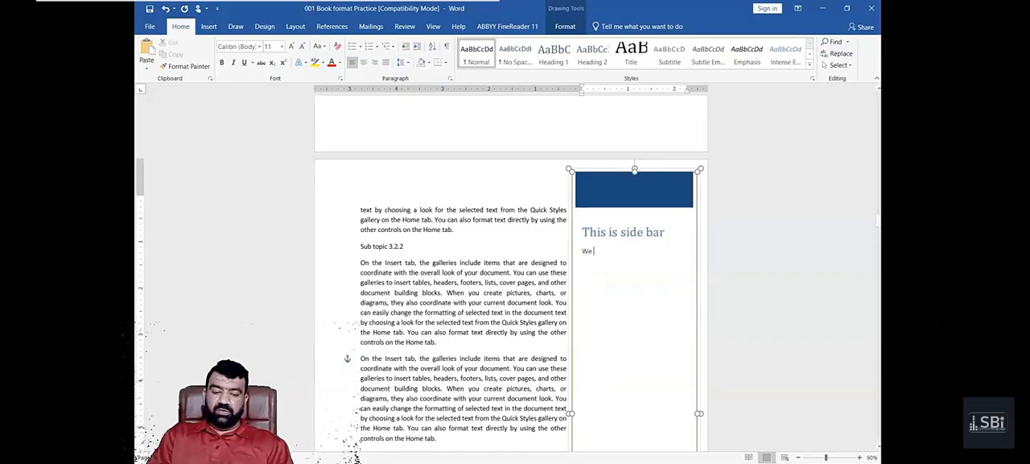
text( add ite)
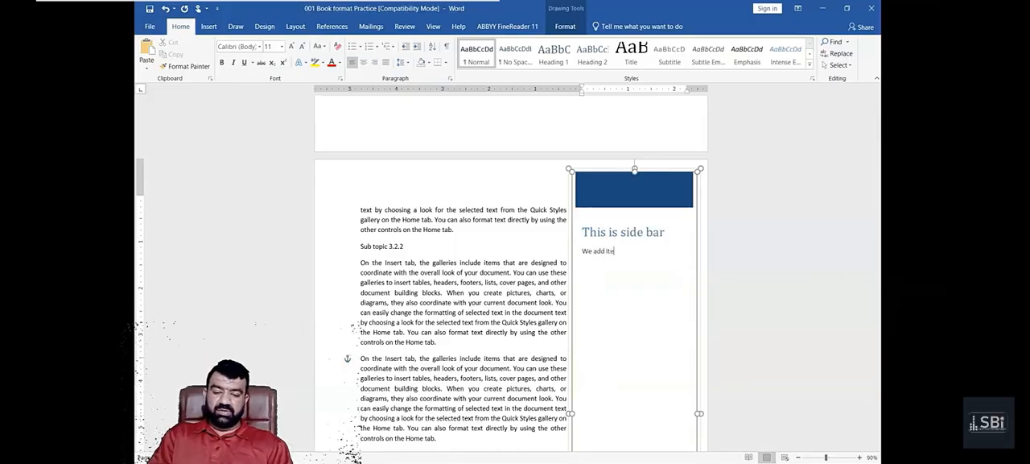
text(sm that we think)
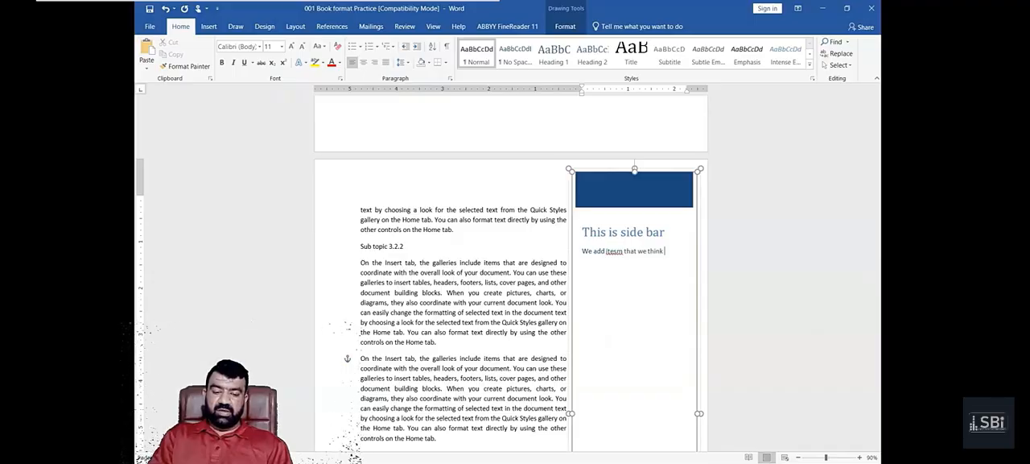
text( are interesting.)
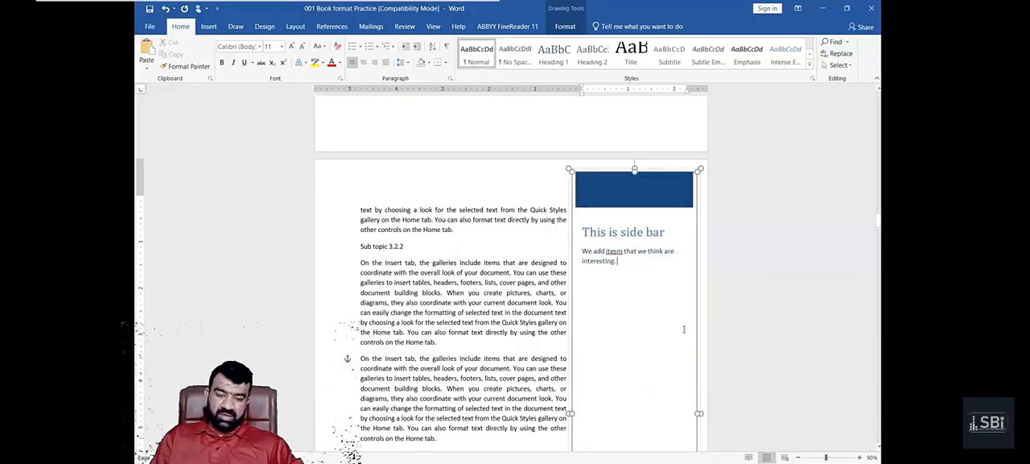
click(487, 308)
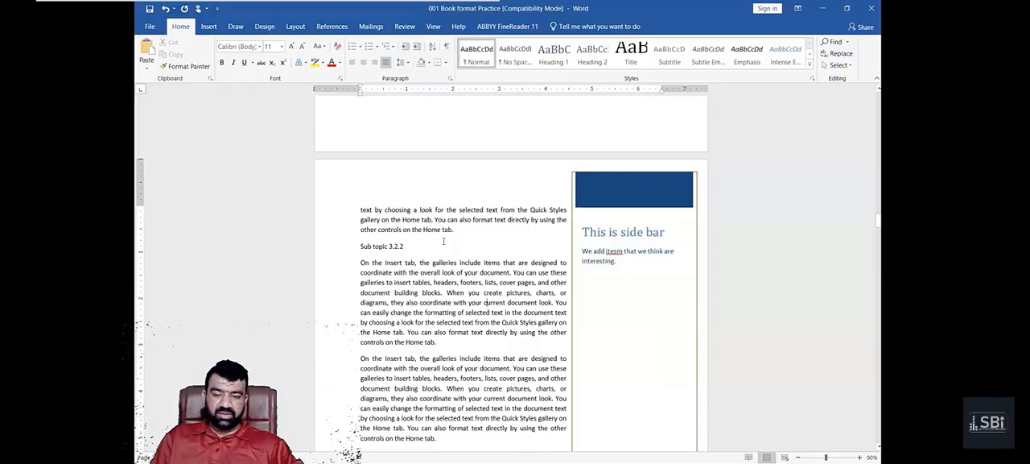
- Add two blank paragraphs between the Topic 6.2 heading and Sub topic 6.2.1
click(208, 27)
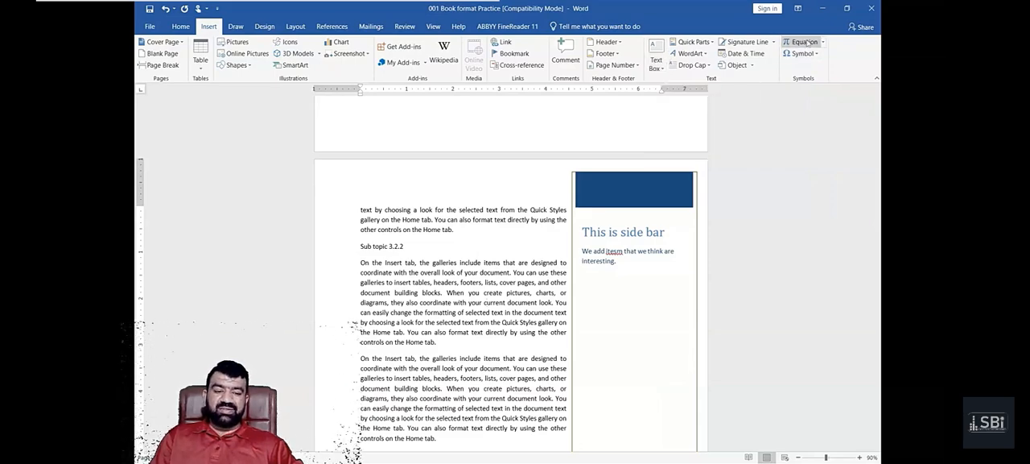
scroll(498, 241, down, 6)
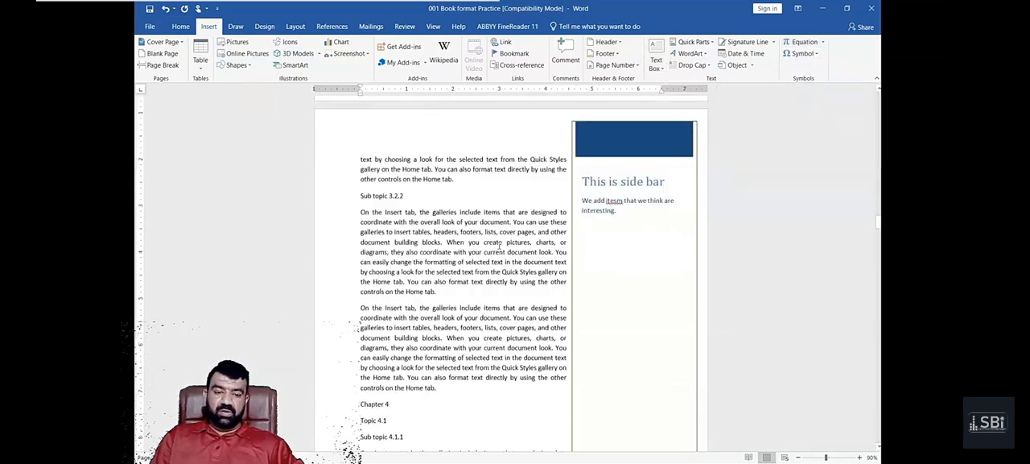
scroll(497, 241, down, 15)
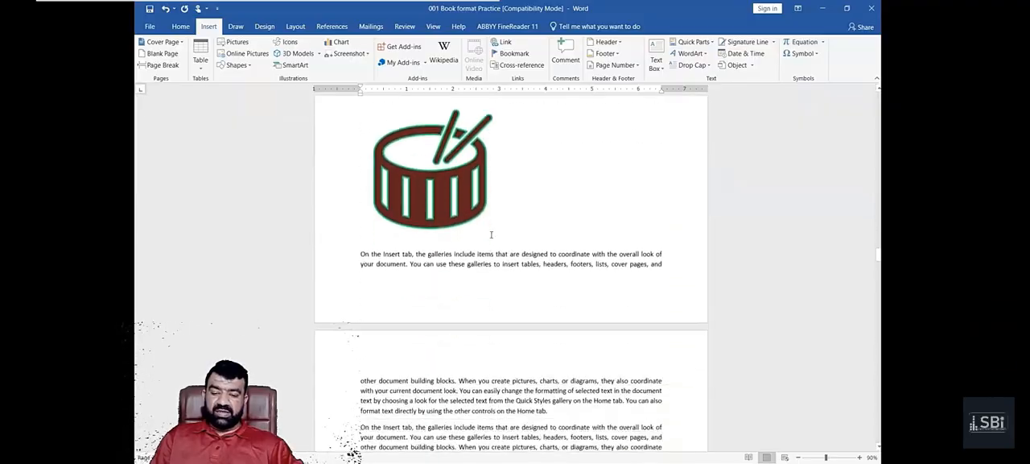
scroll(489, 235, down, 15)
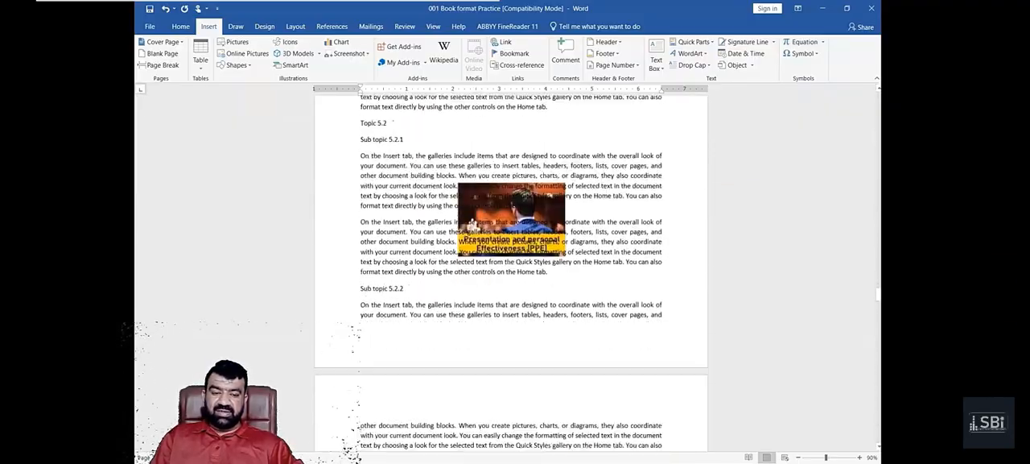
scroll(483, 232, down, 4)
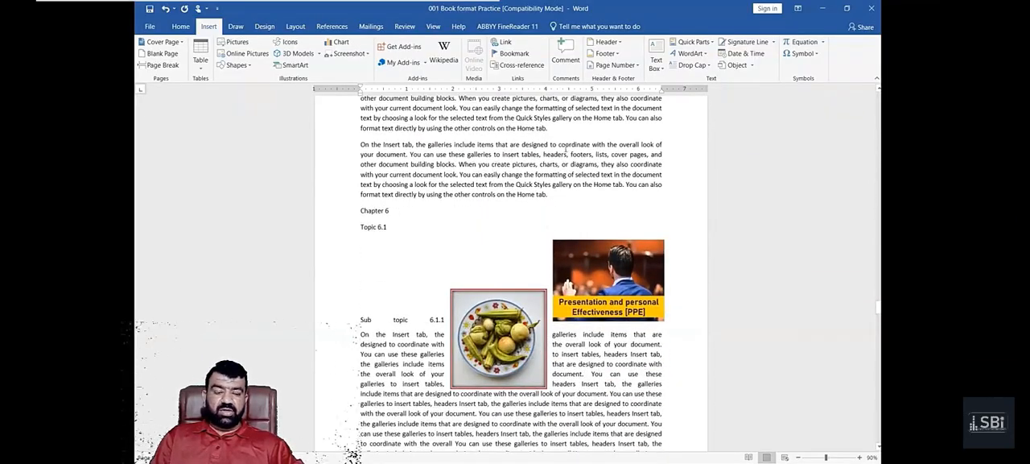
scroll(567, 149, down, 15)
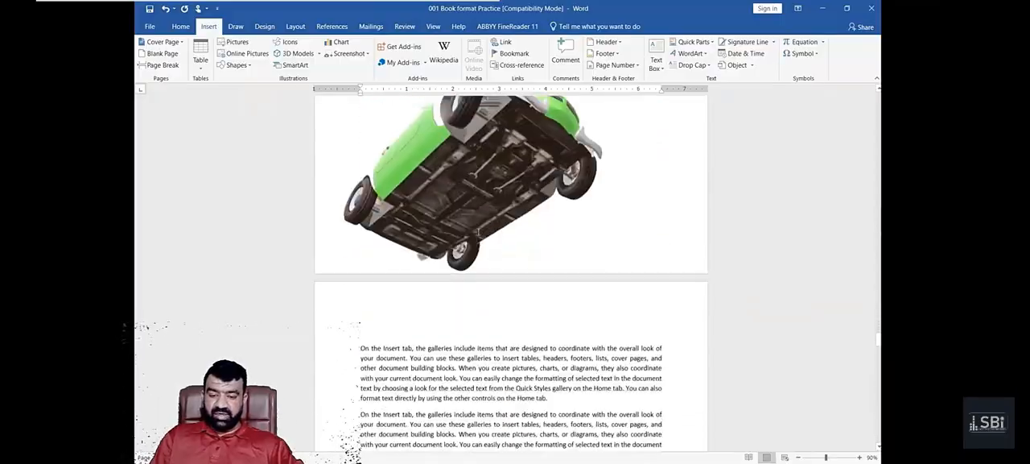
scroll(477, 233, down, 14)
click(436, 126)
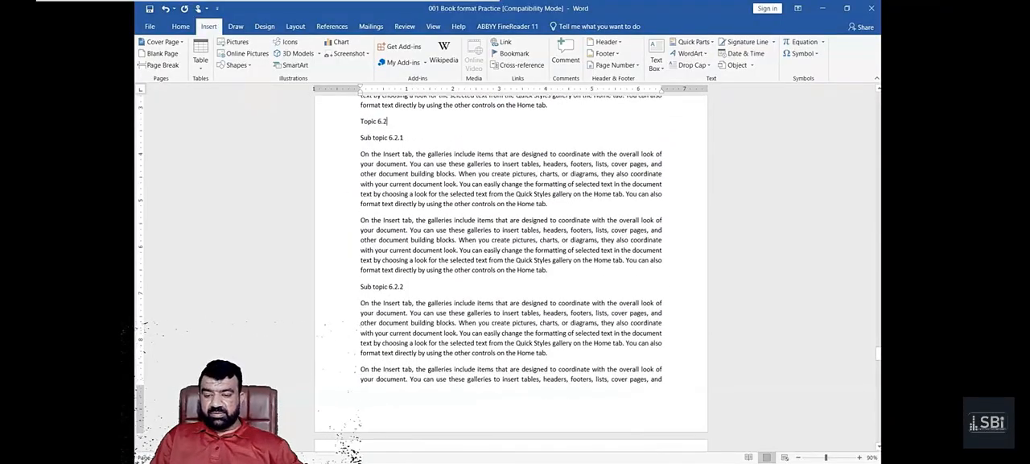
key(Return)
key(Return)
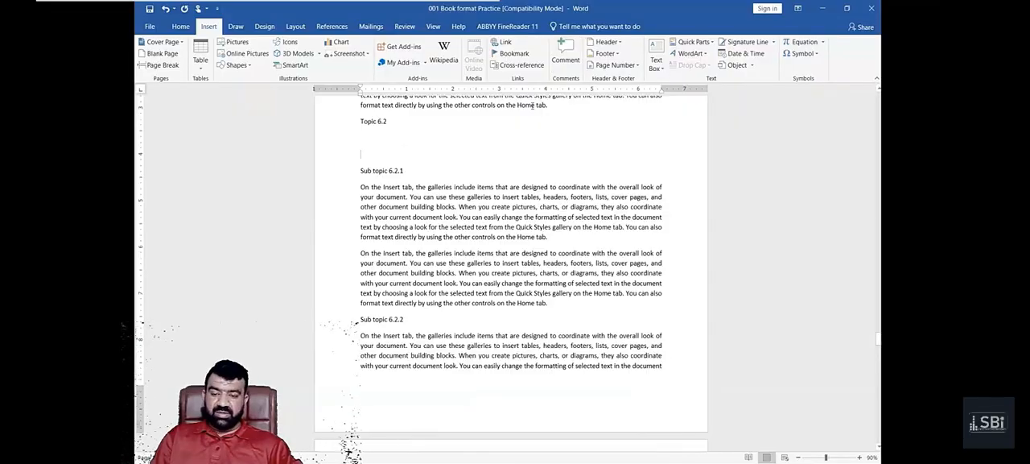
- Browse the Wingdings symbols and insert the recently used Almost Equal To symbol (≈) in the blank paragraph below Topic 6.2
click(803, 53)
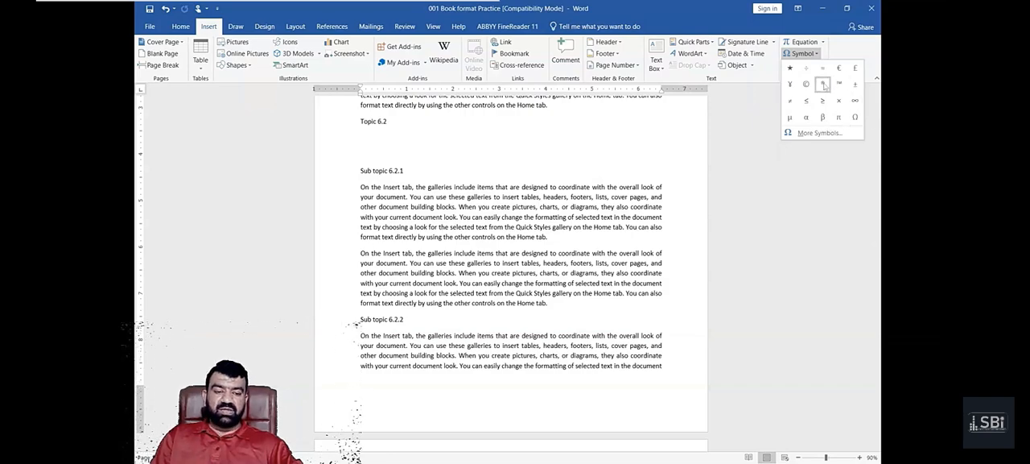
click(820, 137)
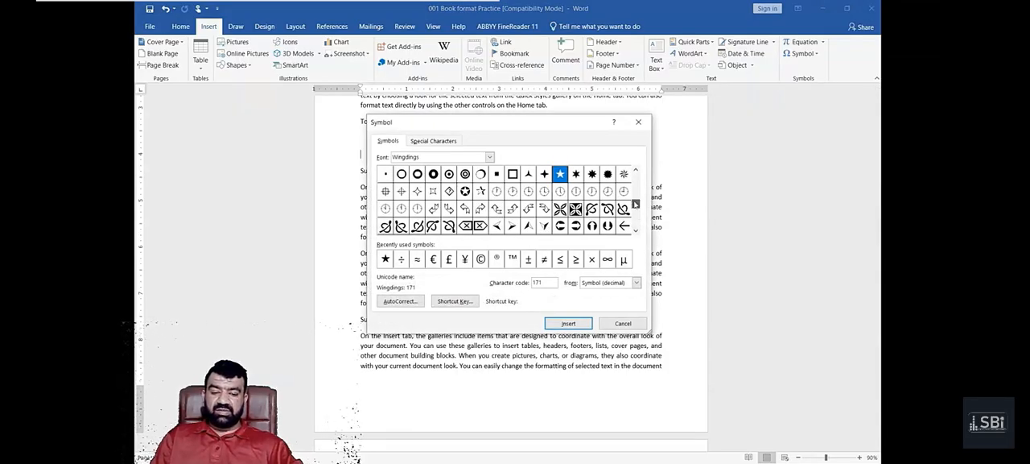
click(635, 198)
drag(635, 200, 635, 218)
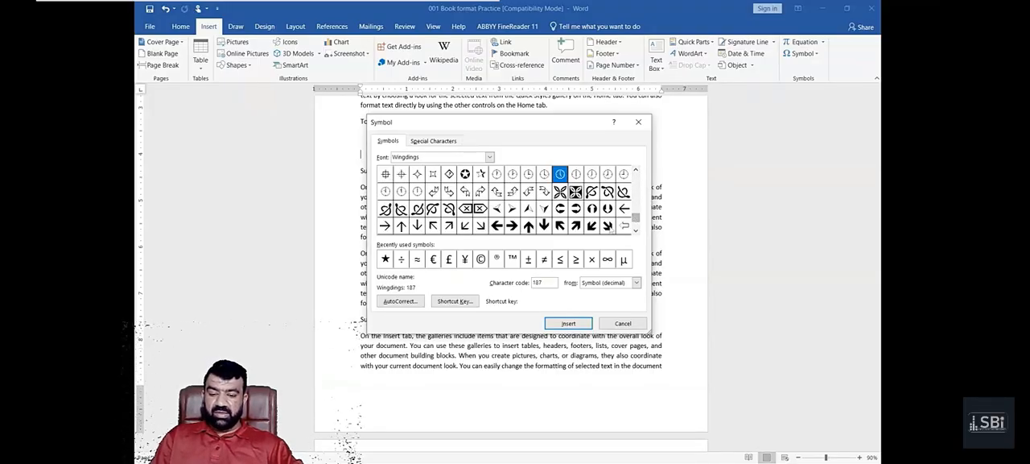
click(417, 259)
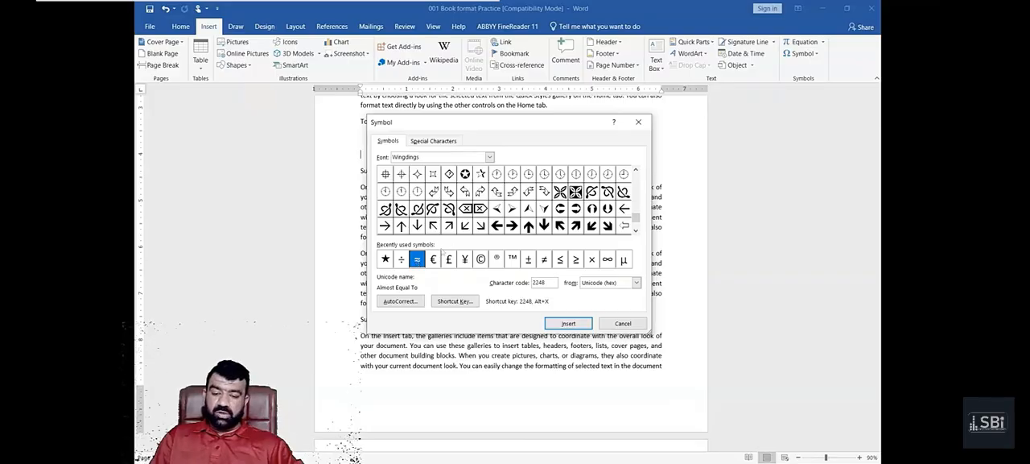
double_click(420, 266)
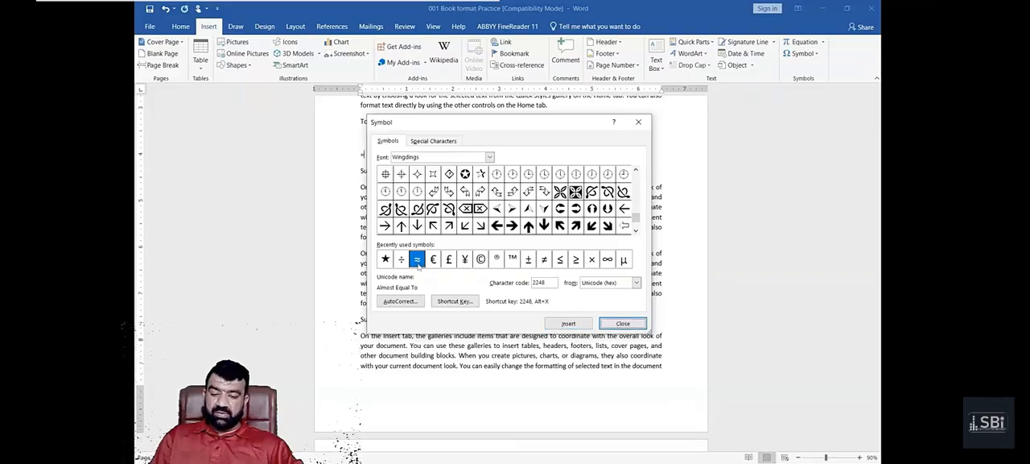
click(631, 323)
- Enlarge the ≈ symbol below Topic 6.2 by repeatedly increasing its font size, and place the insertion point after it
scroll(382, 149, up, 1)
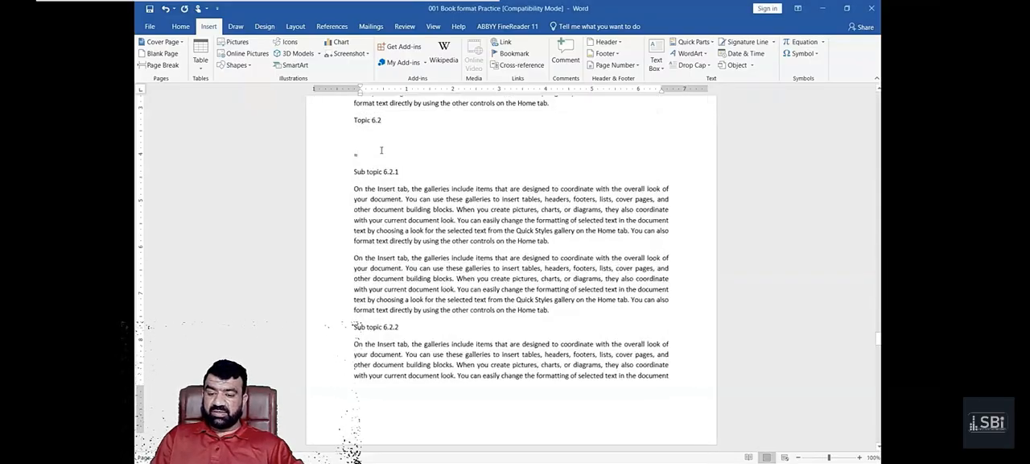
click(329, 154)
key(ctrl+shift+period)
key(ctrl+shift+period)
key(ctrl+shift+period)
key(ctrl+shift+period)
key(ctrl+shift+period)
key(ctrl+shift+period)
key(ctrl+shift+period)
key(ctrl+shift+period)
key(ctrl+shift+period)
key(ctrl+shift+period)
key(ctrl+shift+period)
key(ctrl+shift+period)
key(ctrl+shift+period)
key(ctrl+shift+period)
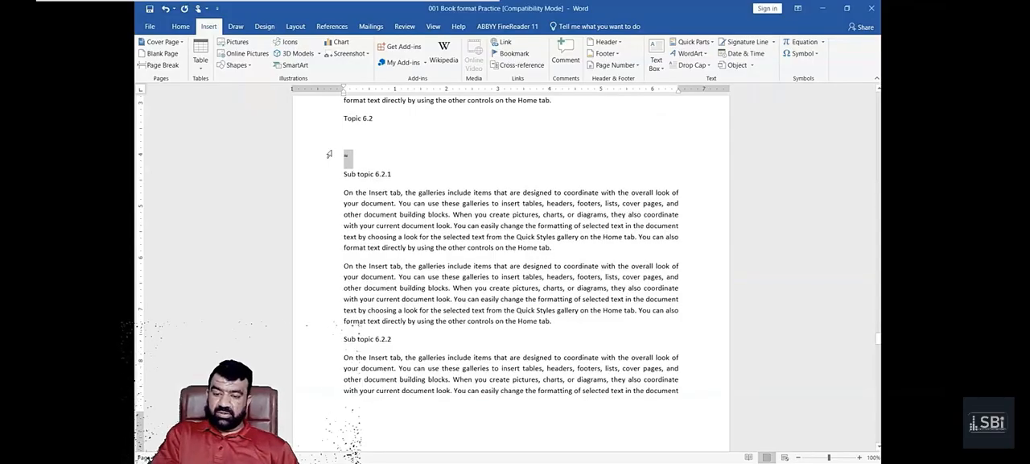
key(ctrl+shift+period)
key(ctrl+shift+period)
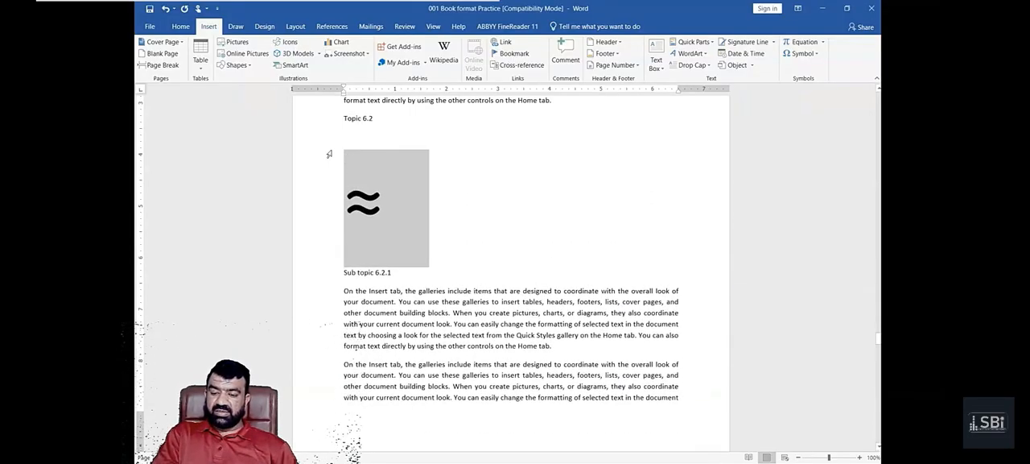
key(End)
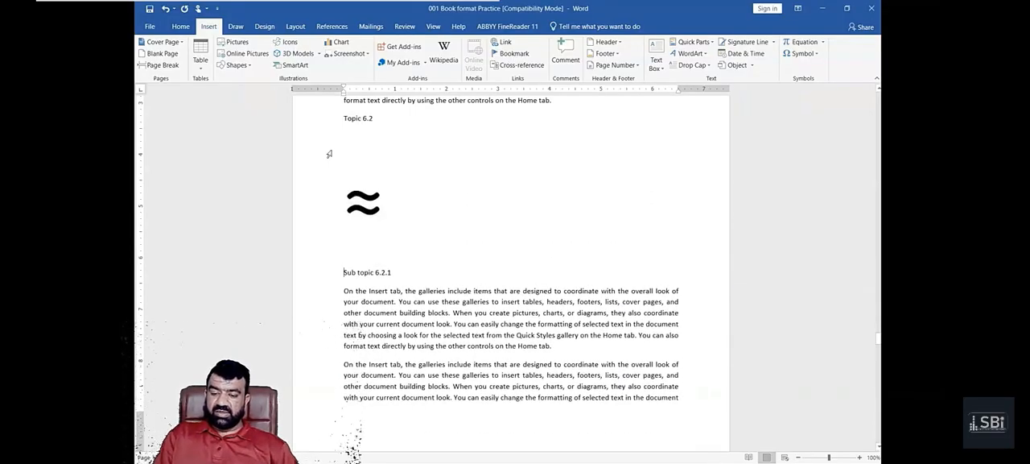
- Insert the recently used Infinity symbol (∞) after the ≈ symbol below Topic 6.2
click(812, 53)
click(823, 135)
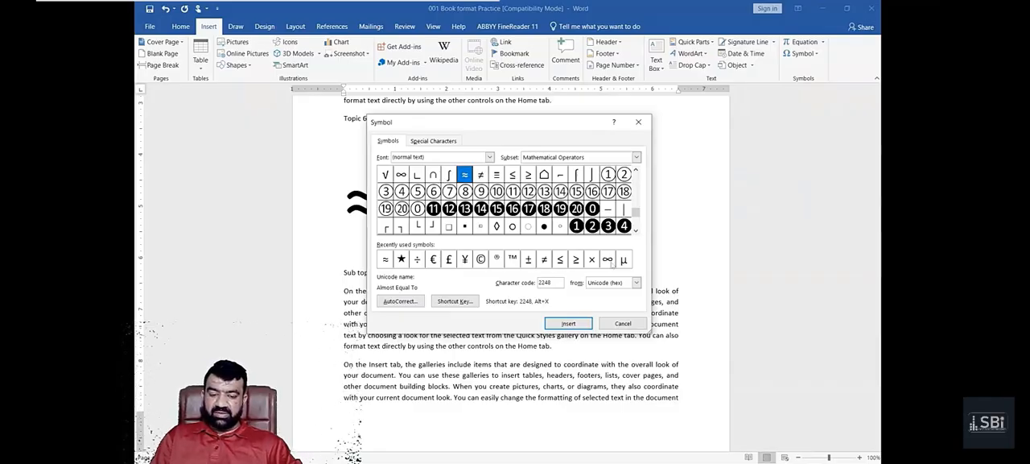
click(608, 259)
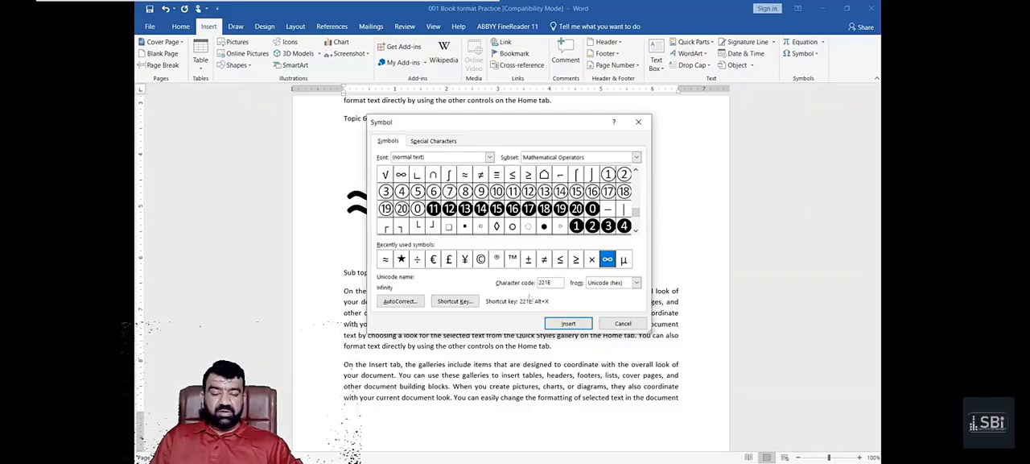
click(565, 323)
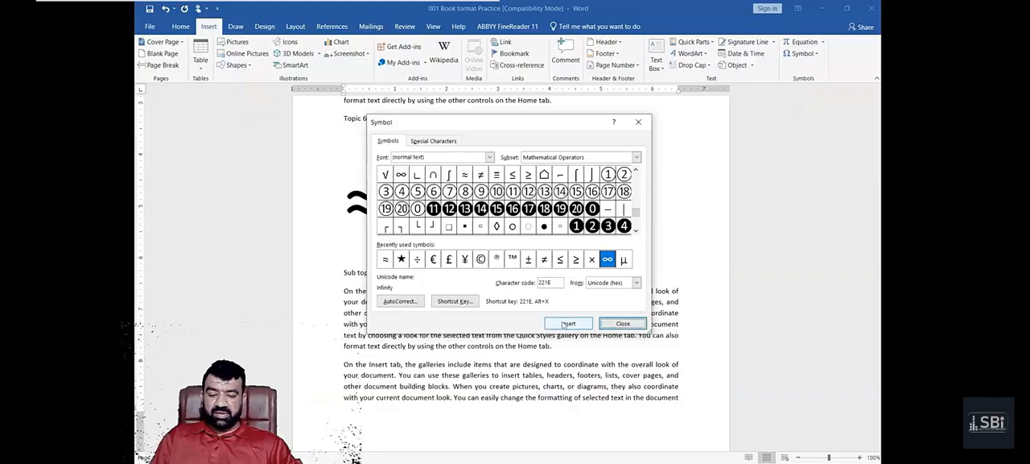
click(609, 325)
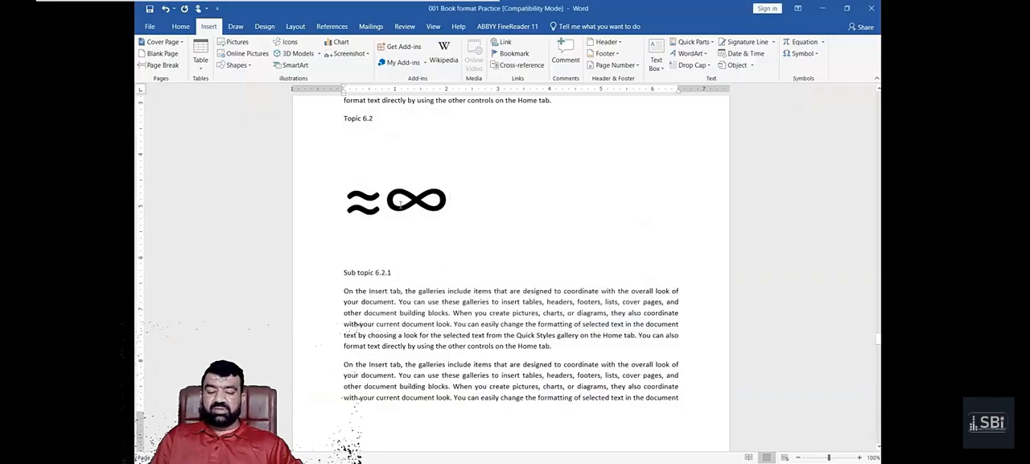
- Examine the character codes and shortcut keys of the Infinity and Plus-Minus symbols, including the shortcut customization for ±
click(802, 53)
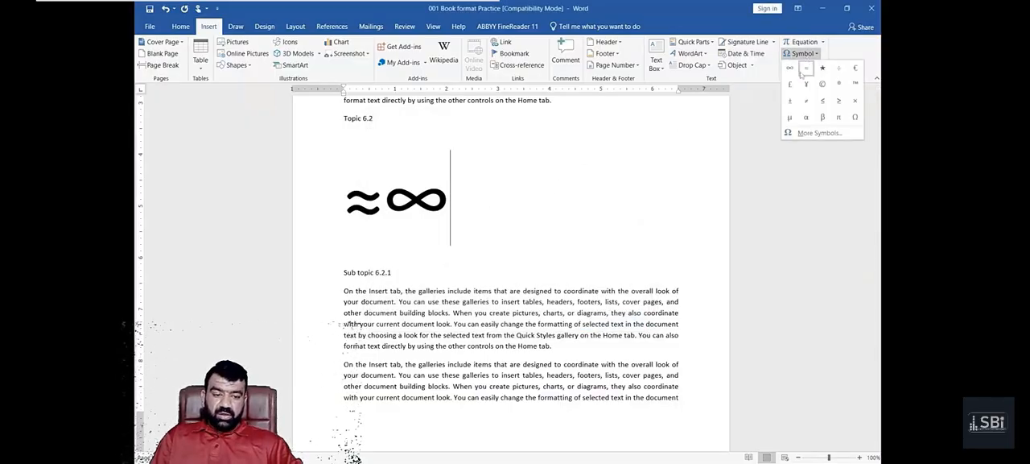
click(820, 133)
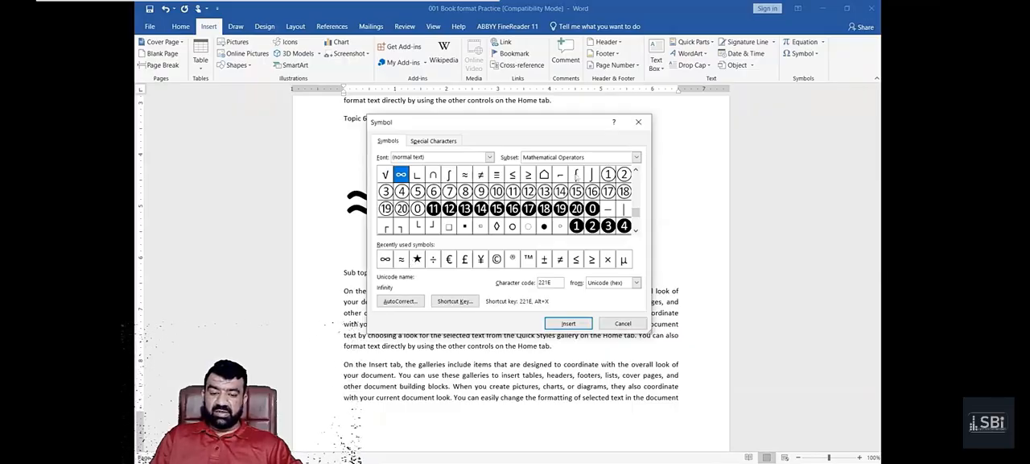
click(568, 323)
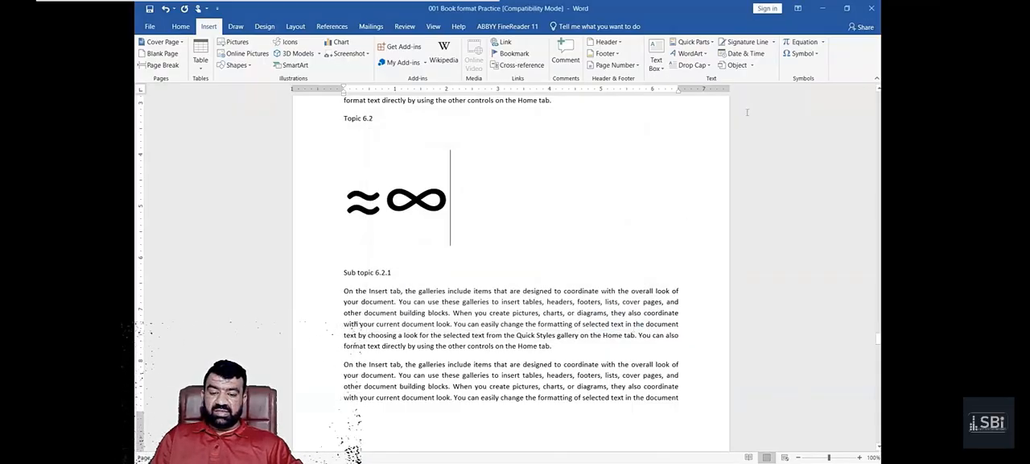
click(816, 54)
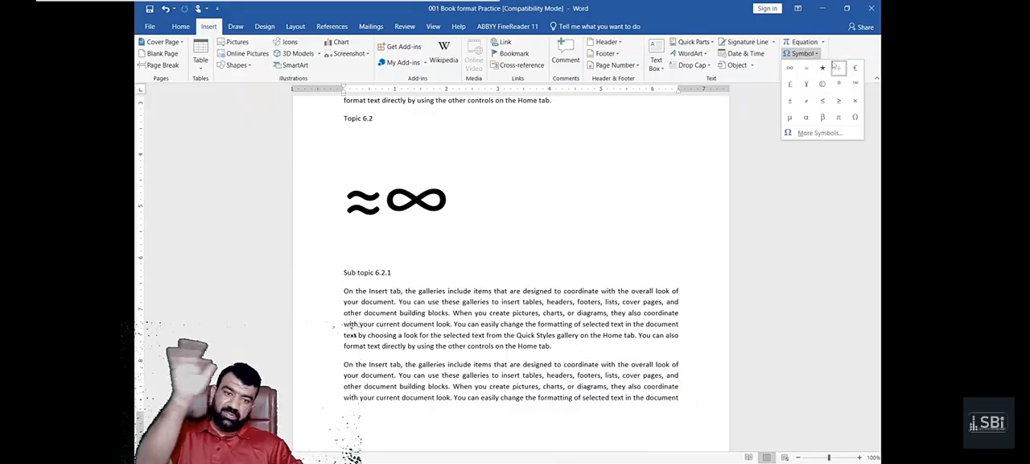
click(827, 134)
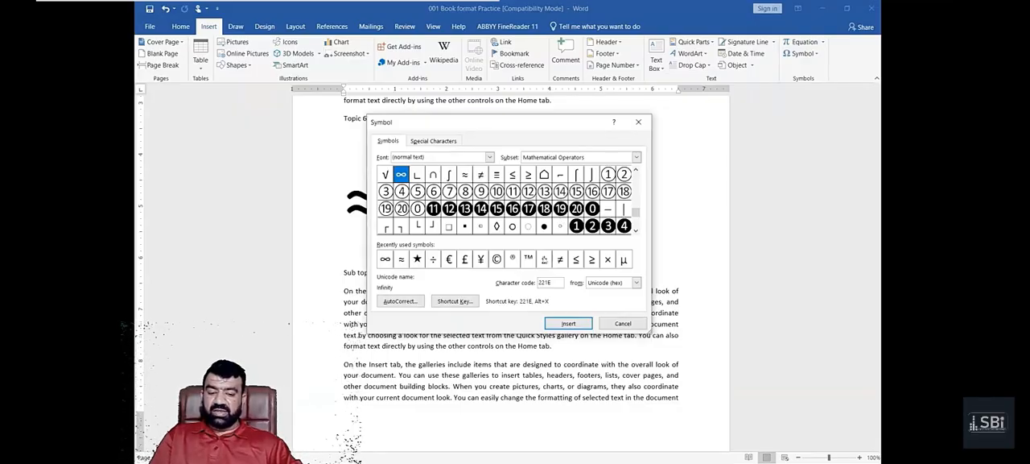
click(544, 258)
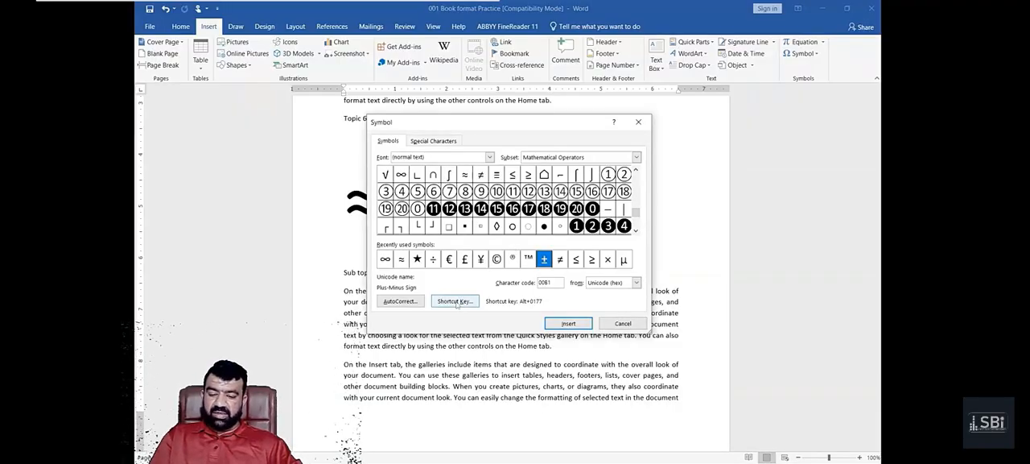
click(457, 303)
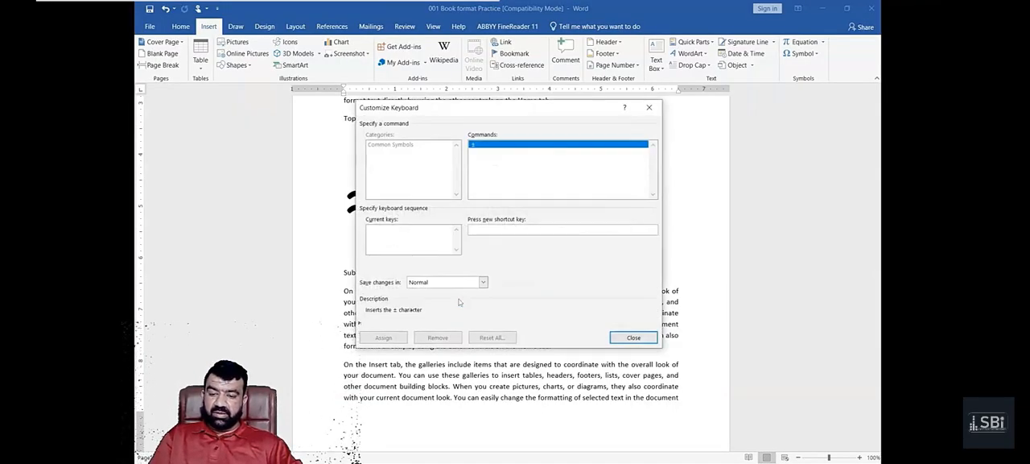
key(Escape)
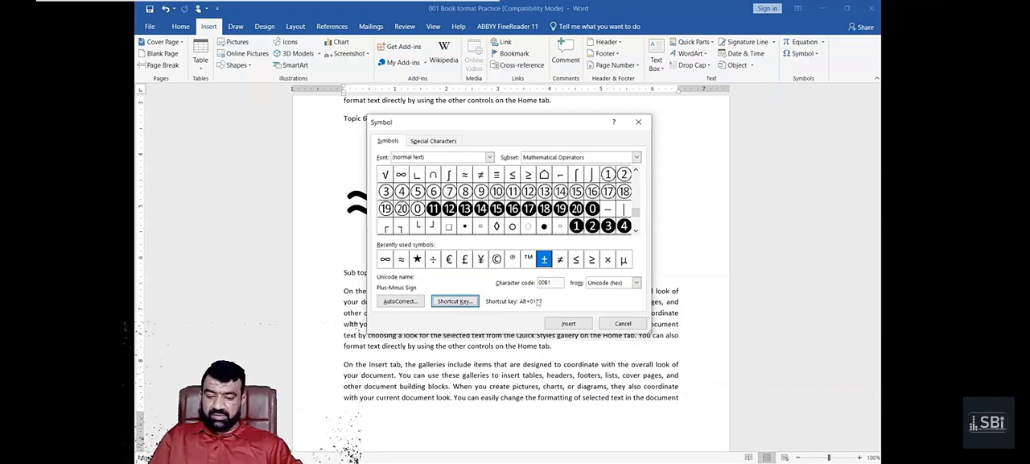
click(386, 258)
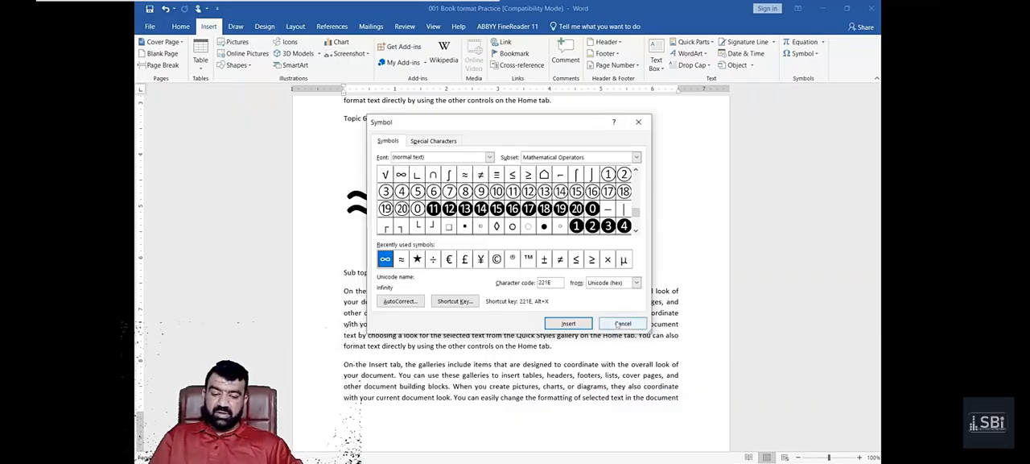
click(623, 323)
text(2)
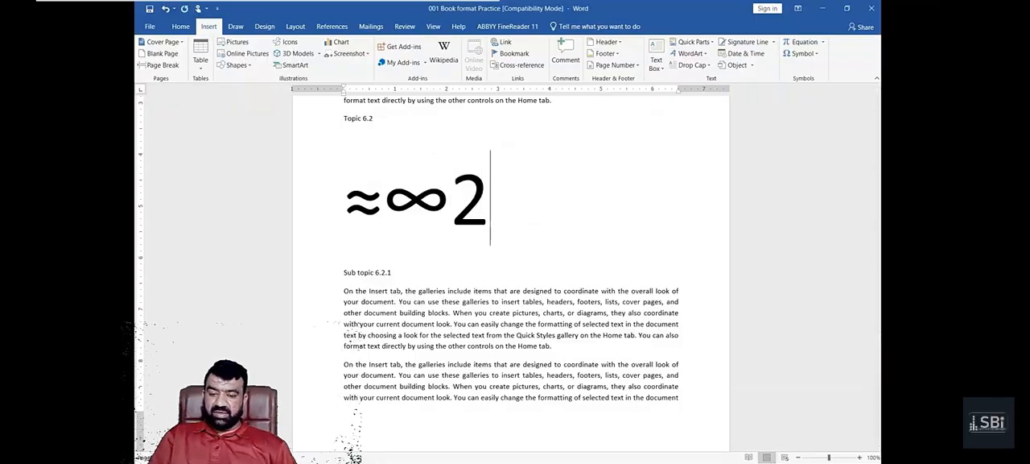
text(2)
key(Delete)
key(BackSpace)
key(BackSpace)
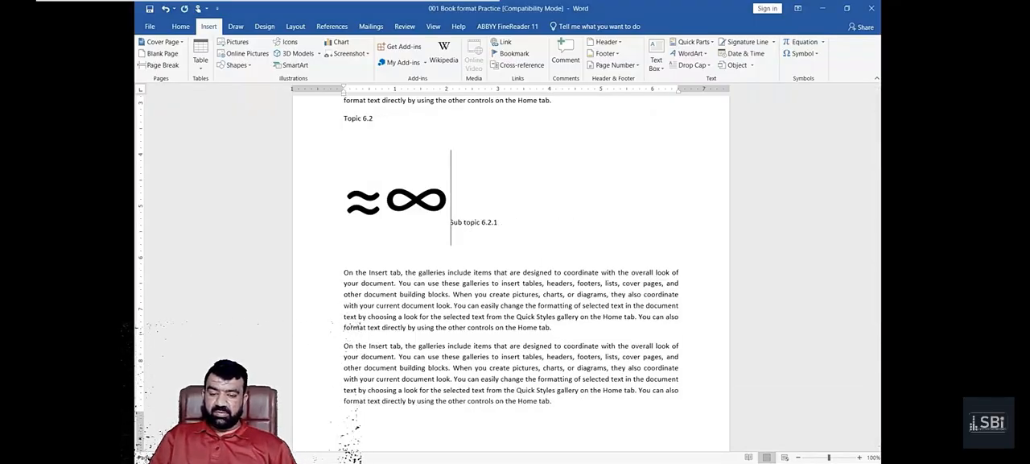
key(Return)
key(Page_Up)
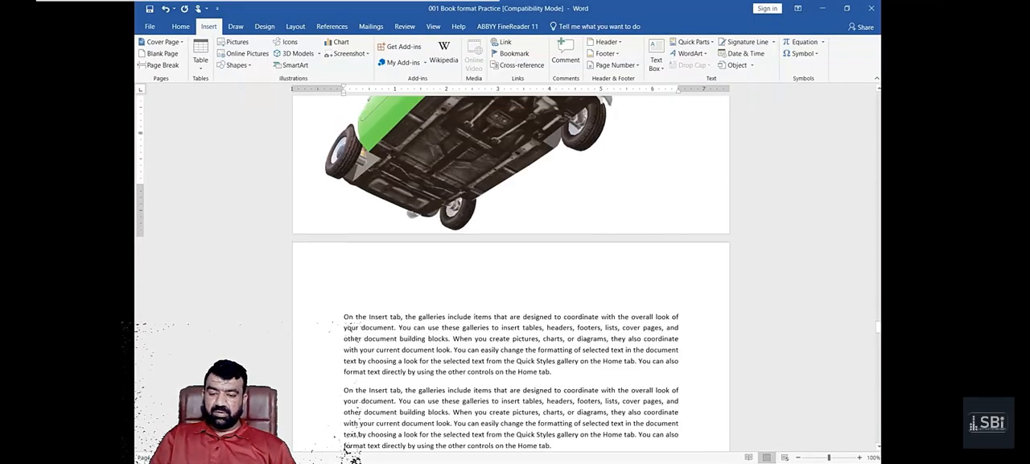
- Add a second ∞ on the symbol line below Topic 6.2 by entering the code 221E and converting it to its character
scroll(473, 305, down, 3)
scroll(474, 305, down, 3)
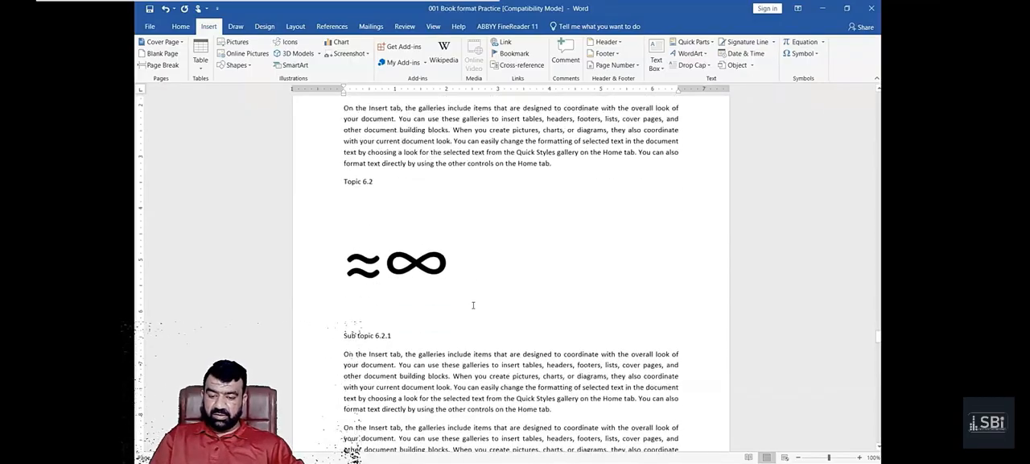
click(474, 305)
text(221)
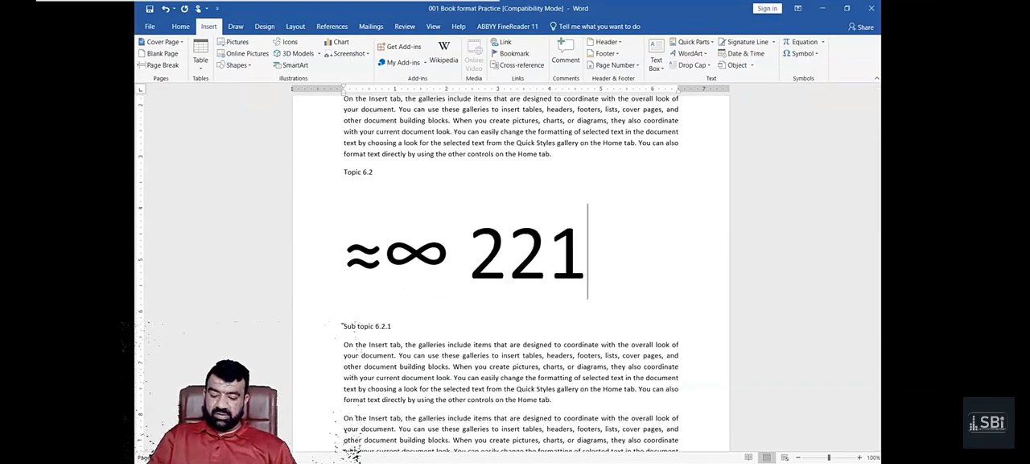
text(e)
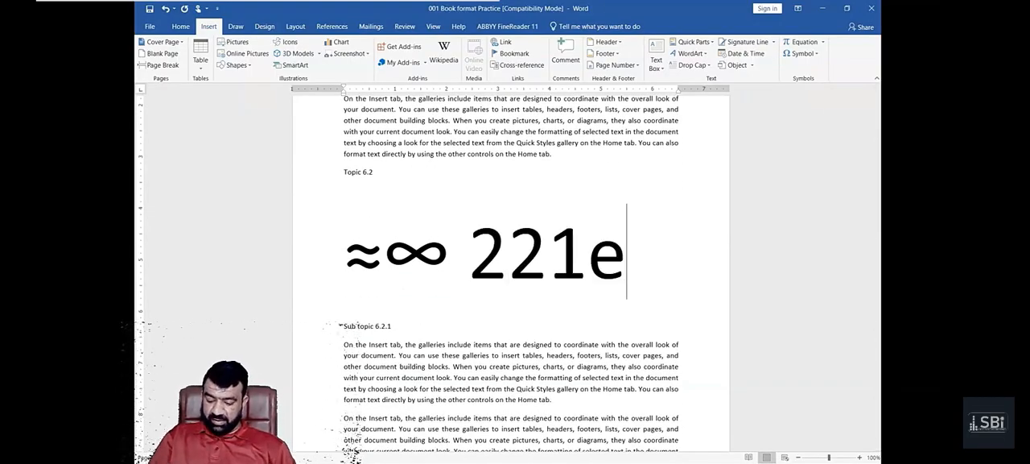
key(BackSpace)
text(E)
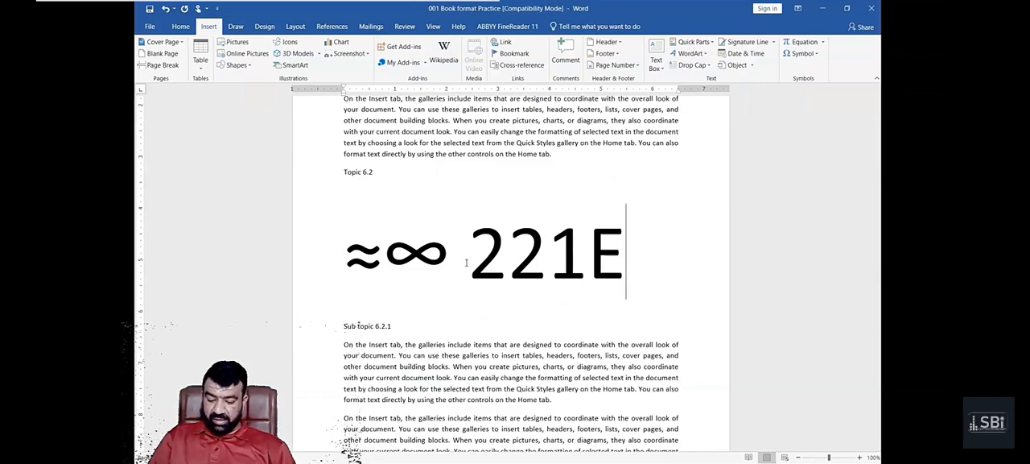
key(alt+x)
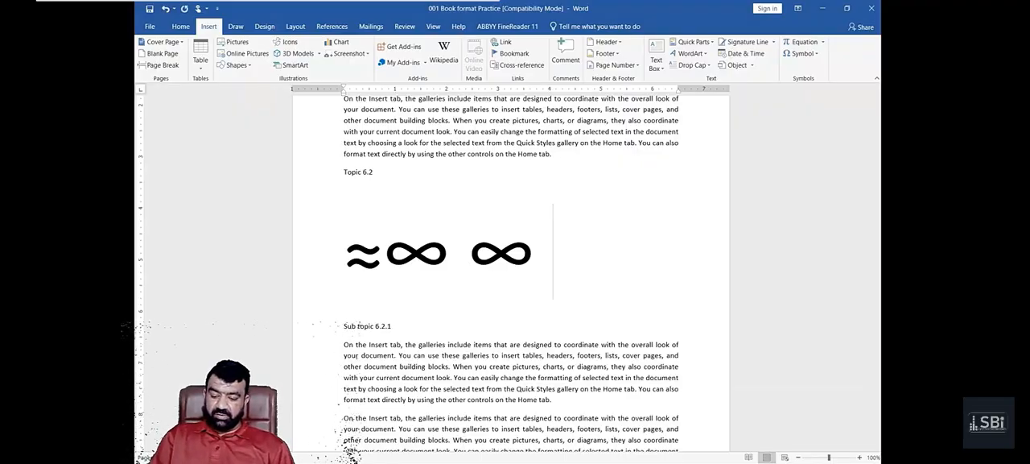
- Add a third ∞ by entering 221e and converting it to its character, and start a new paragraph below the symbols
text(221e)
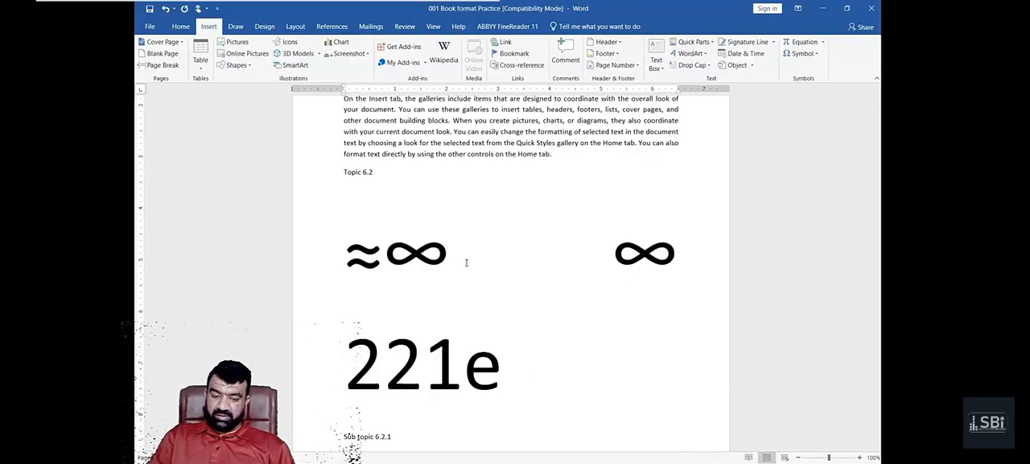
key(alt+x)
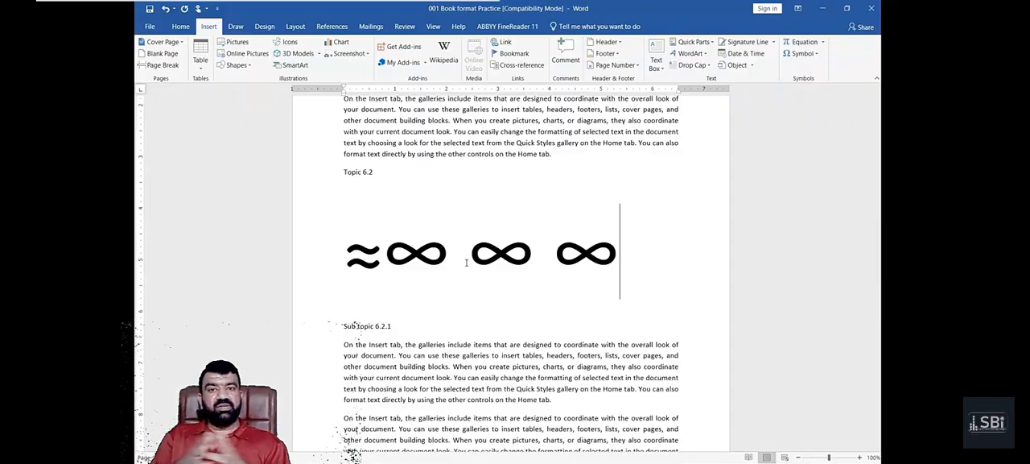
key(Return)
- Reduce the whole line of ≈ and ∞ symbols below Topic 6.2 to font size 22
click(800, 54)
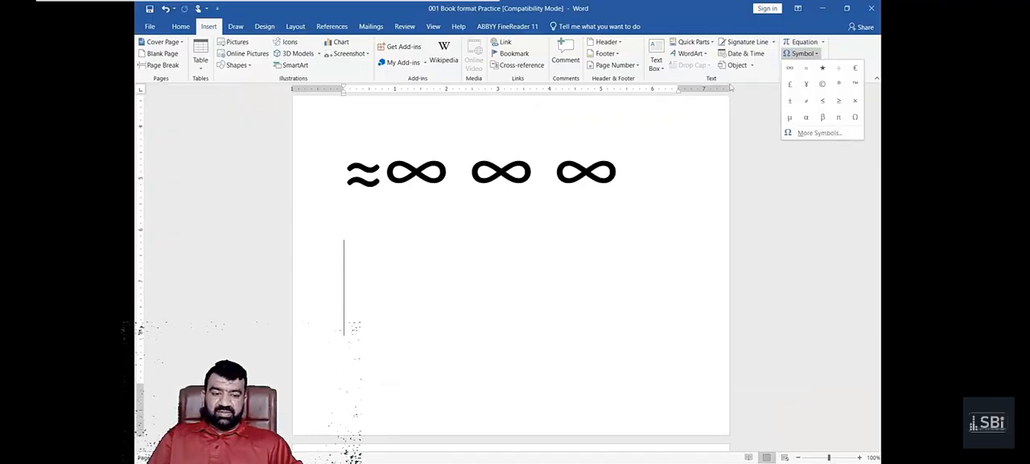
scroll(559, 236, up, 4)
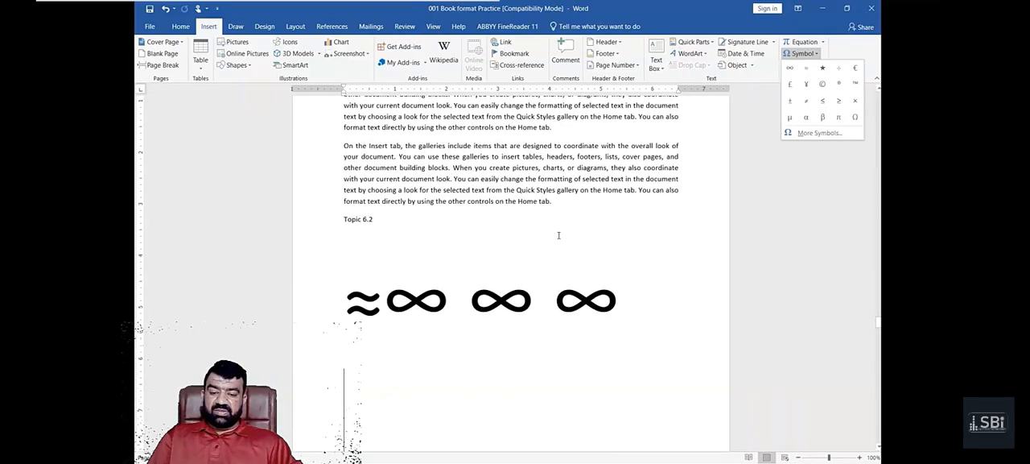
scroll(558, 235, up, 2)
scroll(558, 235, down, 3)
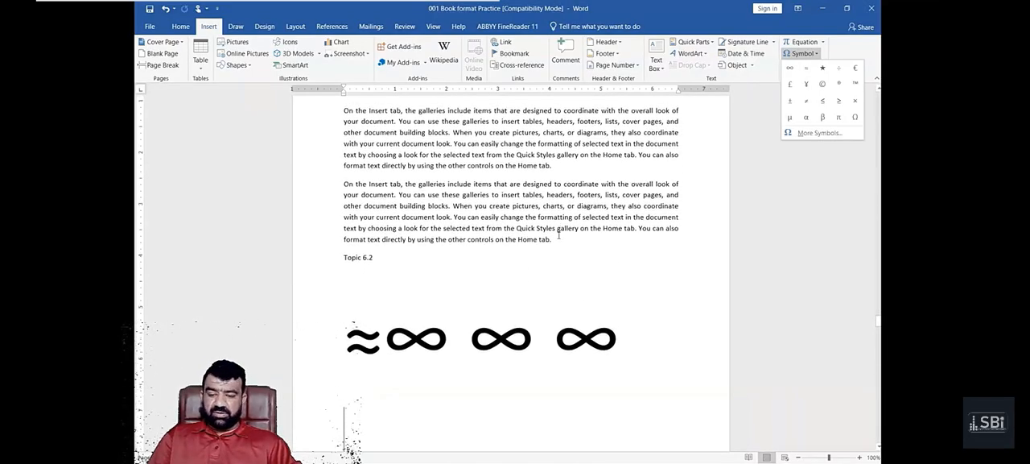
click(321, 280)
click(304, 282)
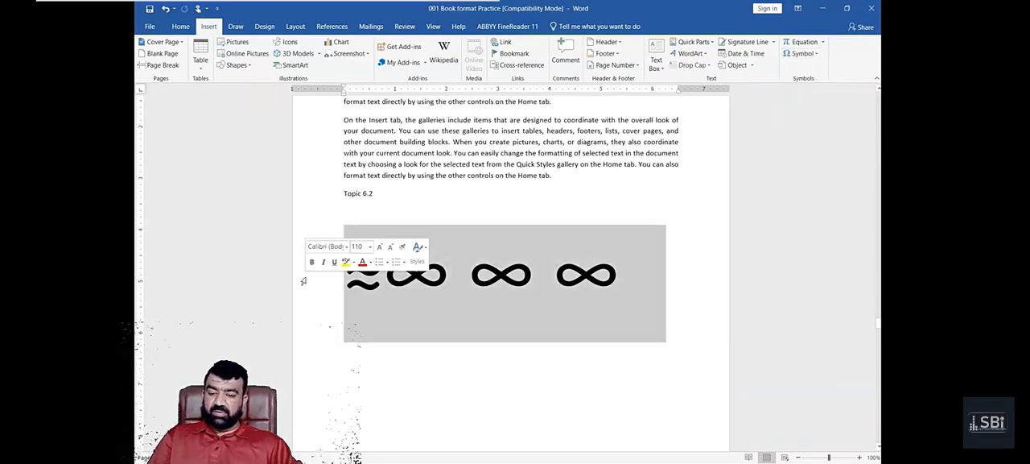
click(181, 29)
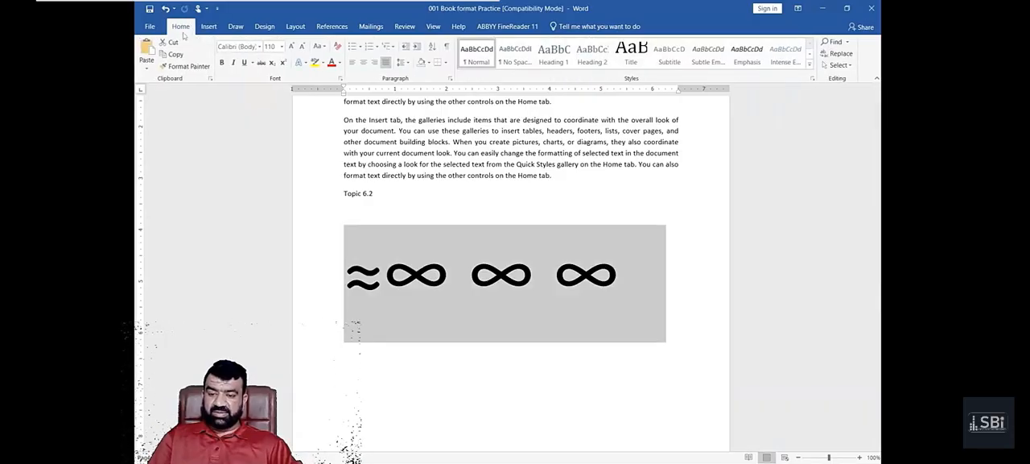
click(282, 46)
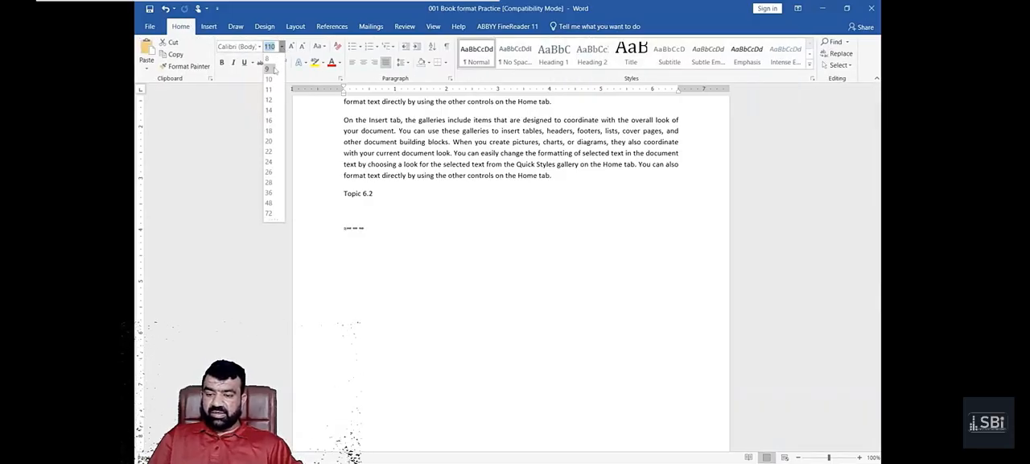
click(270, 153)
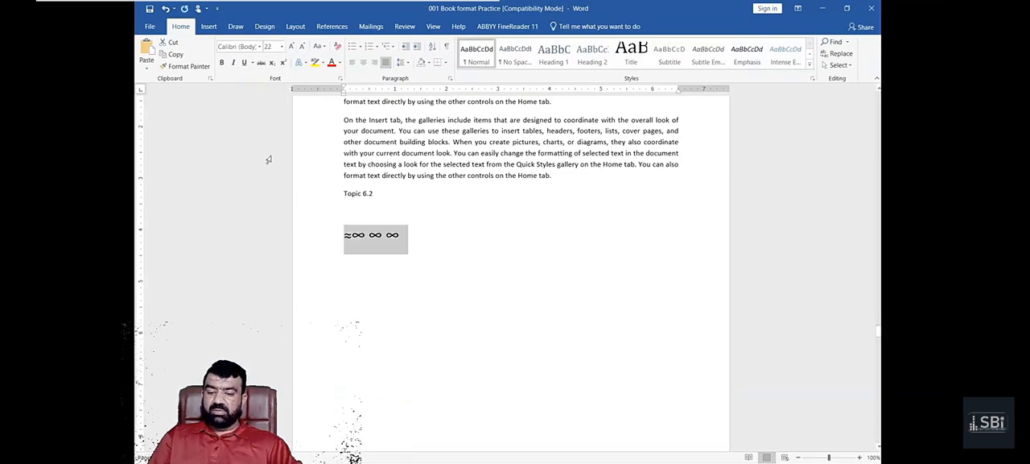
scroll(496, 202, up, 4)
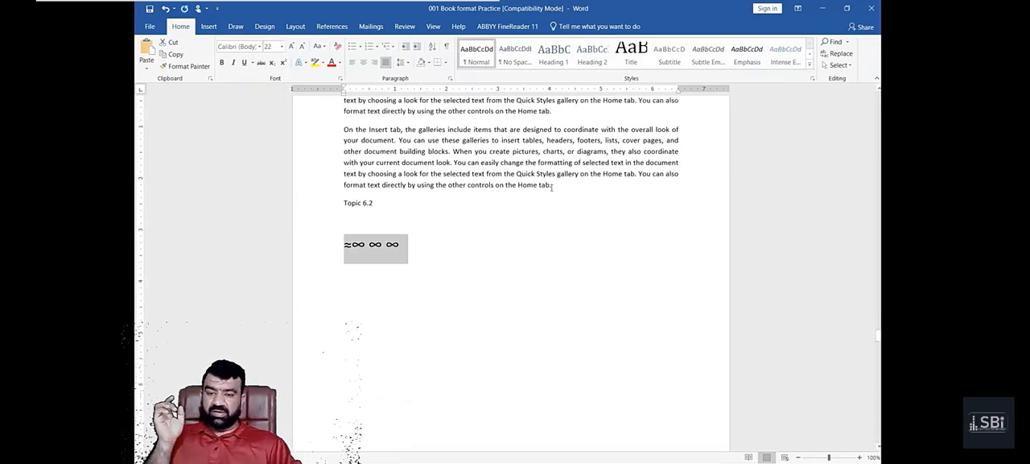
click(209, 26)
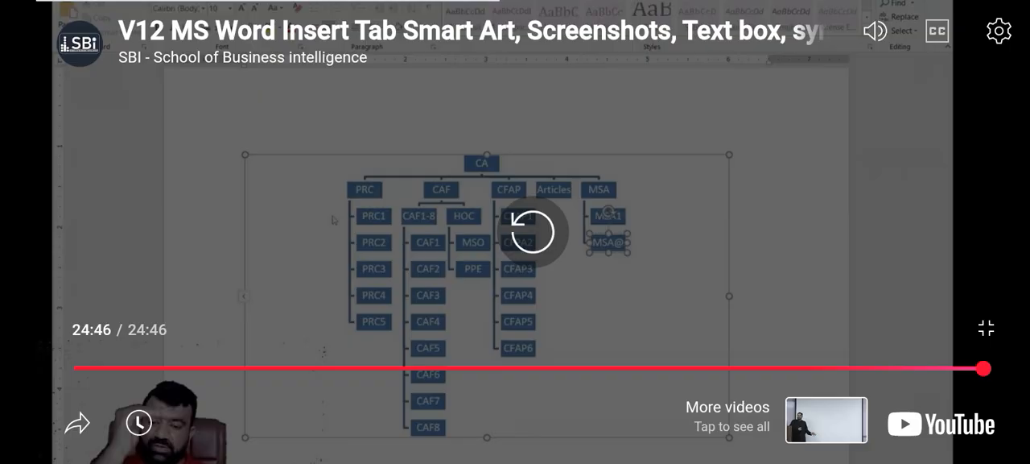
click(95, 186)
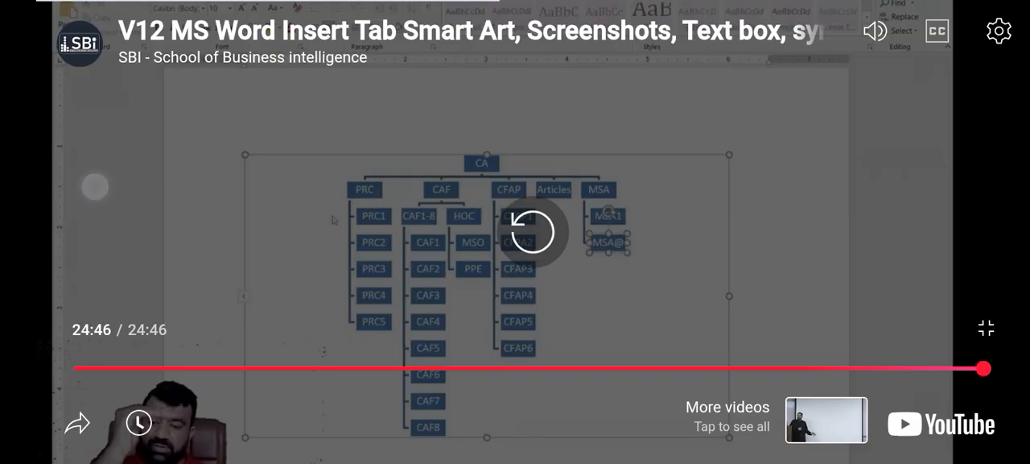